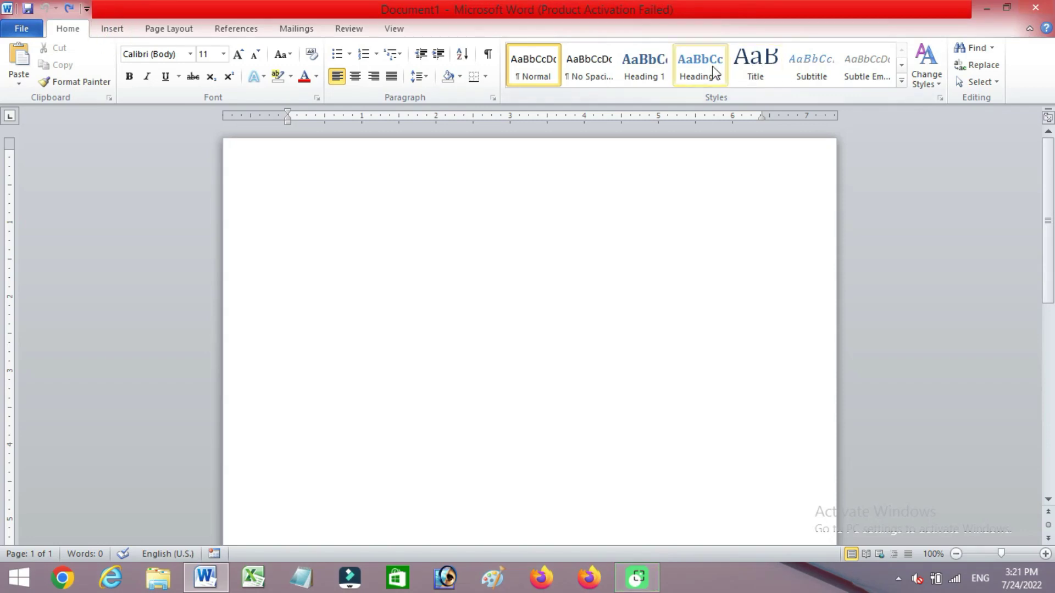
Insert a WordArt in the chosen style containing the capital letter A.
click(115, 29)
click(713, 64)
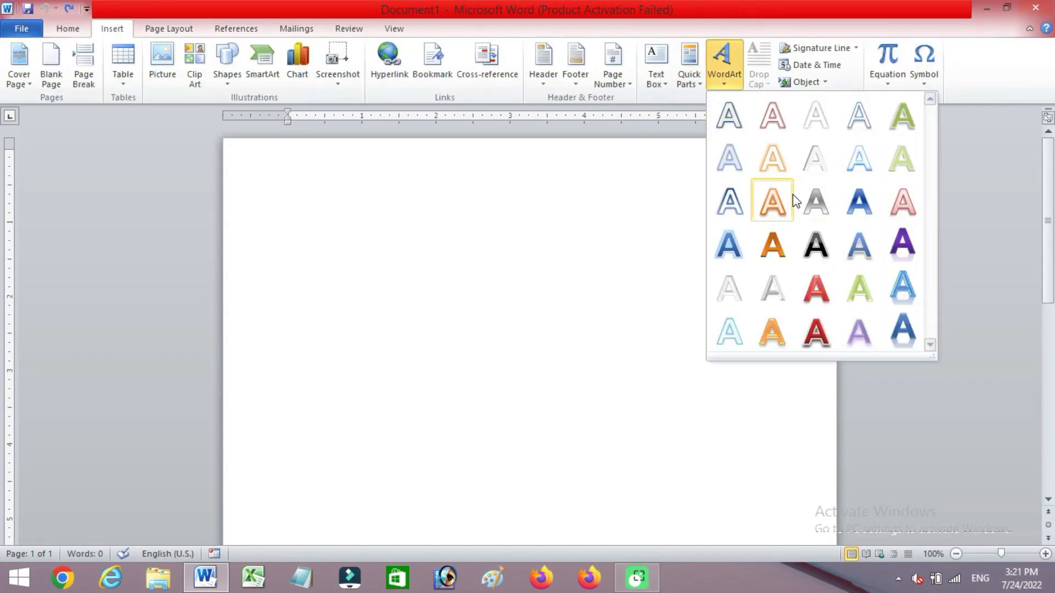
click(814, 201)
text(A)
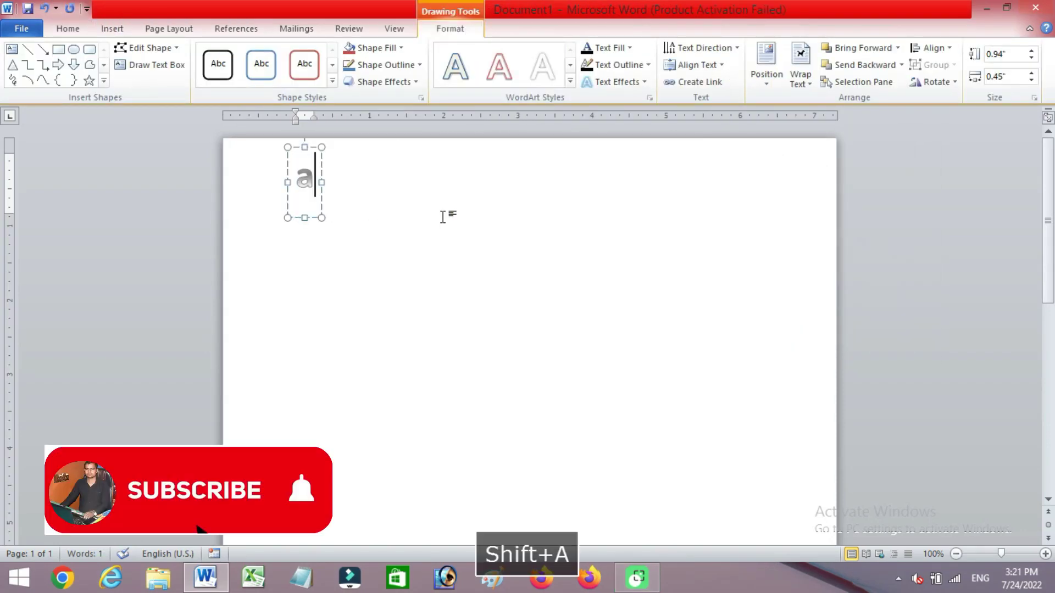
key(BackSpace)
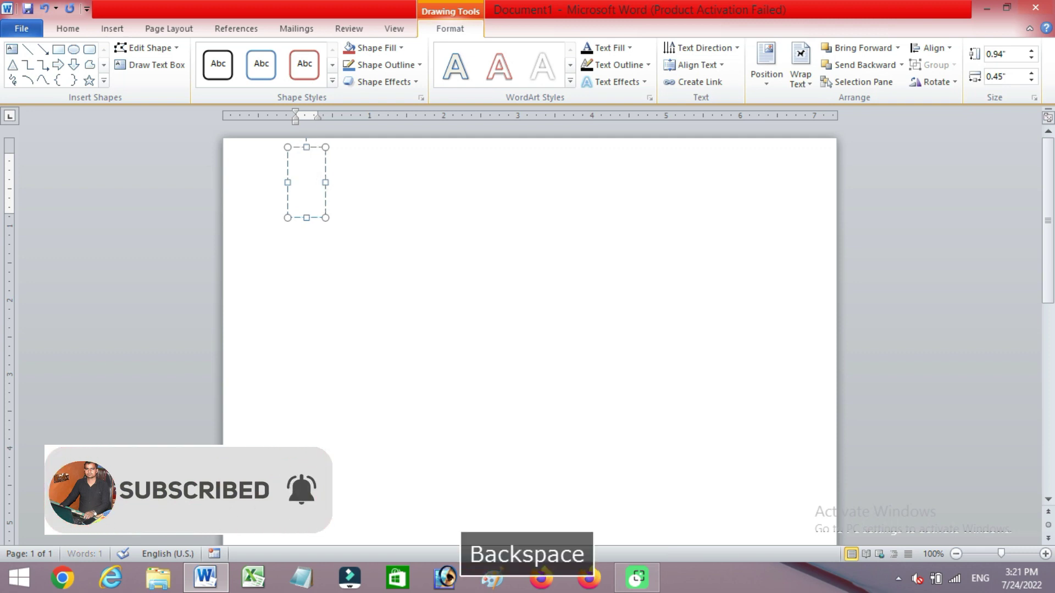
text(A)
Enlarge the A to size 330 and set it in the Bell MT font.
key(ctrl+a)
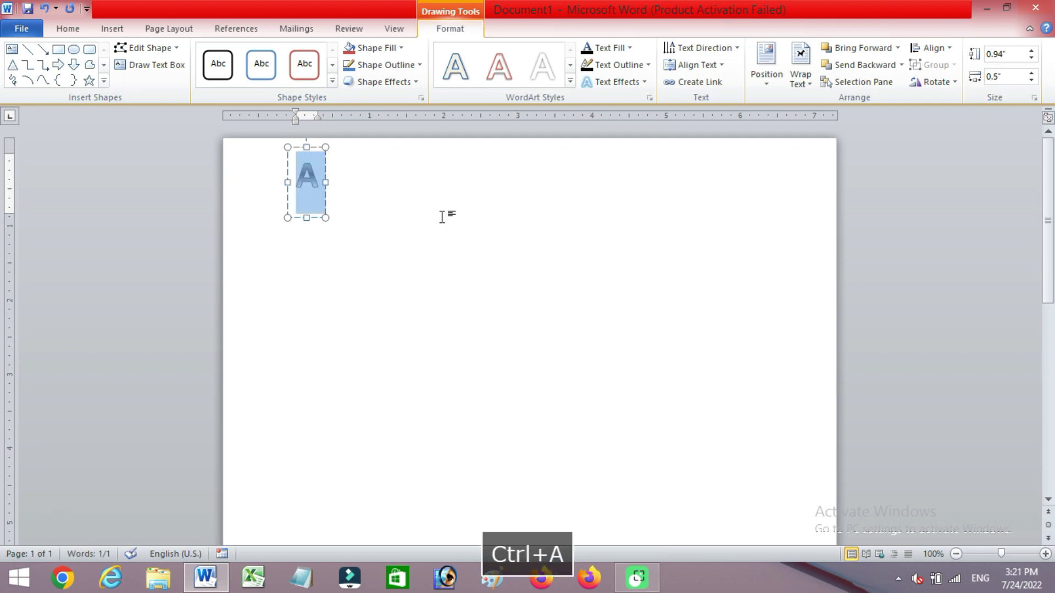
key(ctrl+shift+period)
key(ctrl+shift+period)
key(ctrl+shift+period)
key(ctrl+shift+period)
key(ctrl+shift+period)
key(ctrl+shift+period)
key(ctrl+shift+period)
key(ctrl+shift+period)
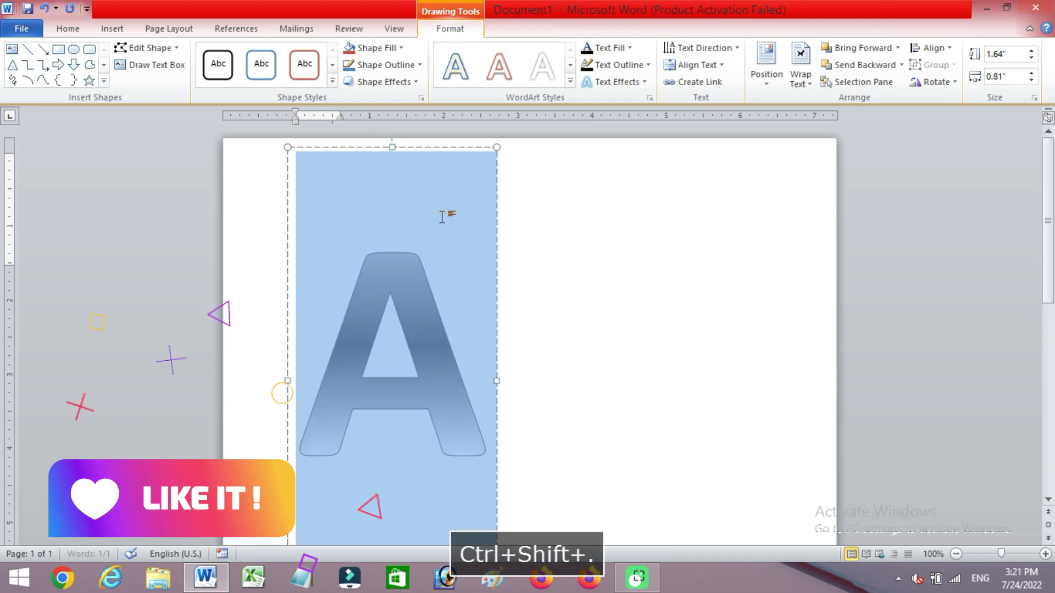
key(ctrl+shift+period)
key(ctrl+shift+period)
click(71, 28)
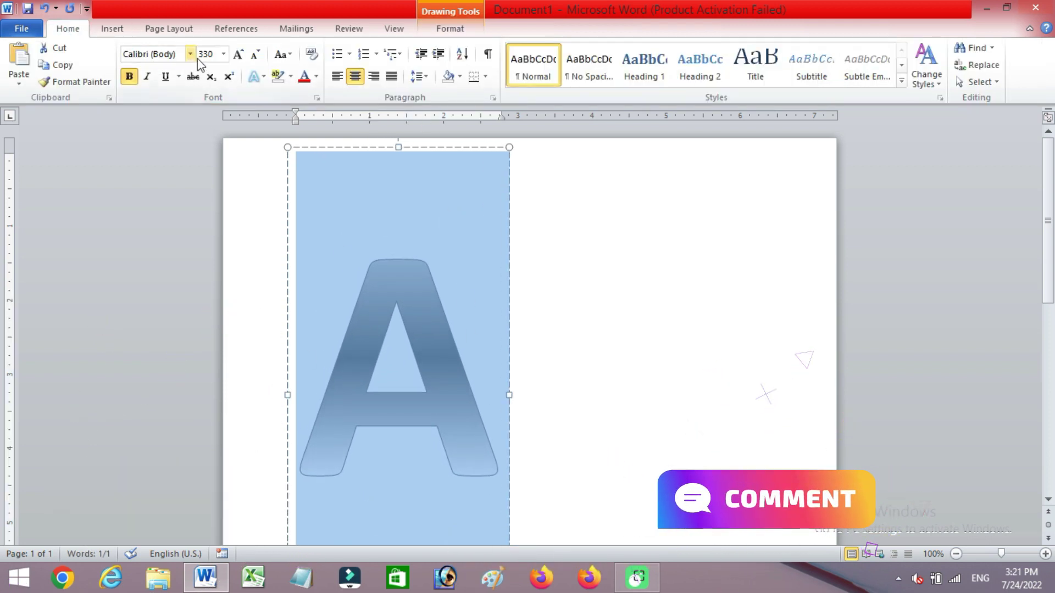
click(189, 54)
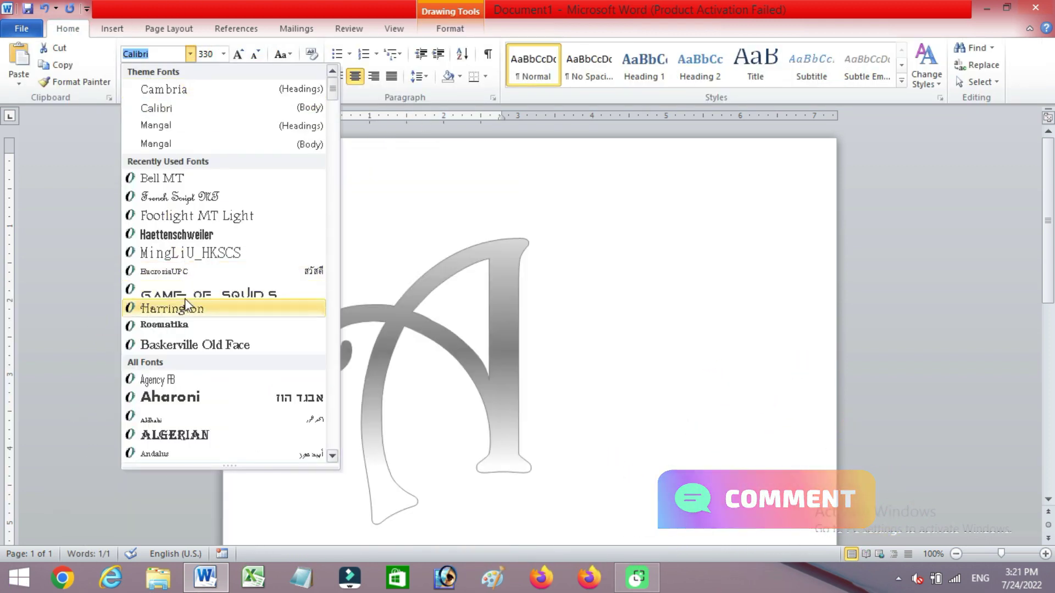
click(165, 179)
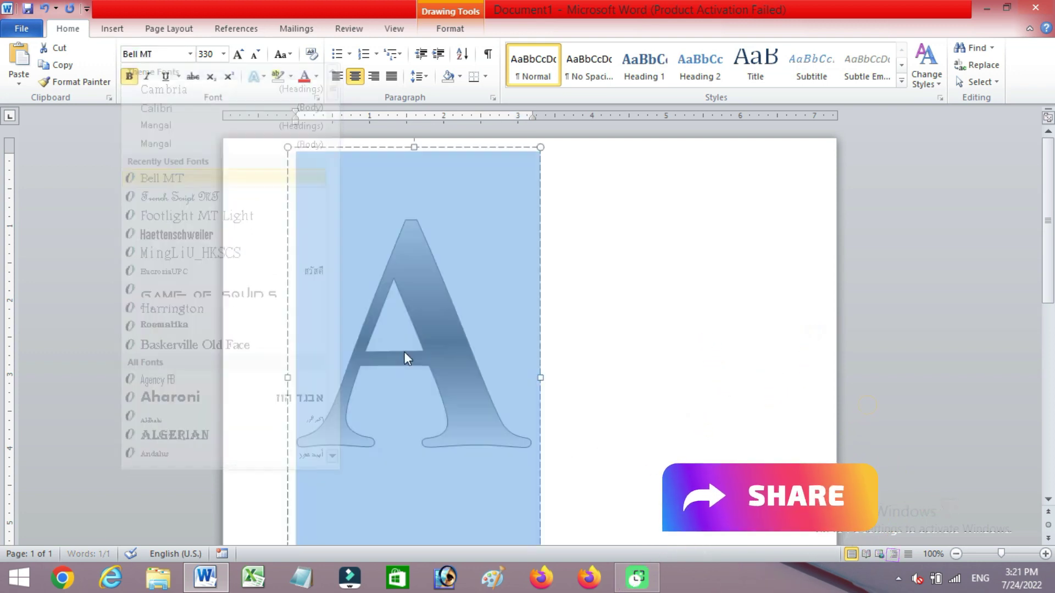
click(540, 276)
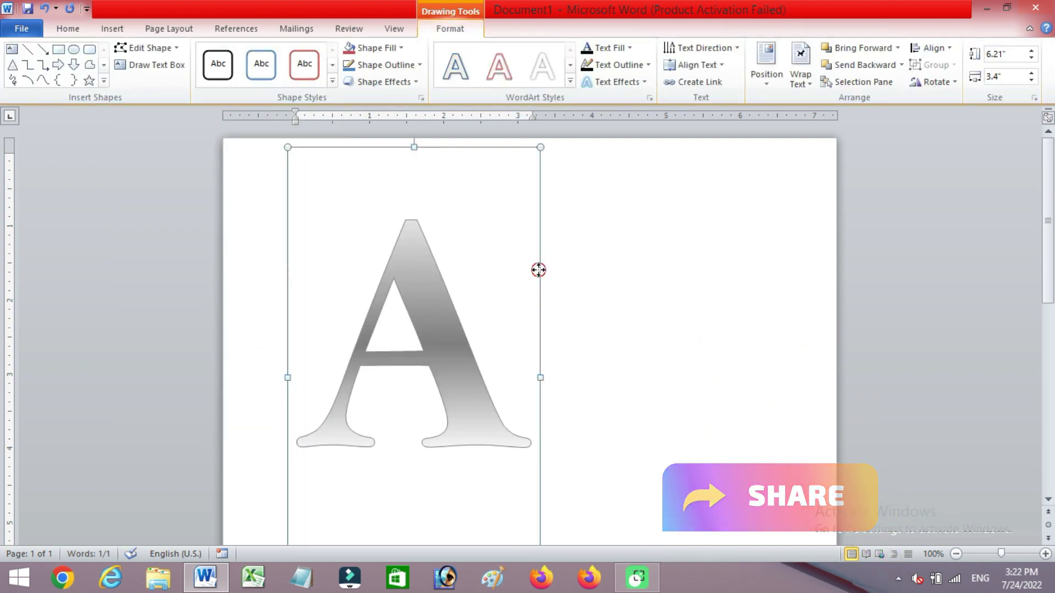
Centre the A on the page and enlarge its box to 7.11" by 3.88".
drag(539, 268, 668, 260)
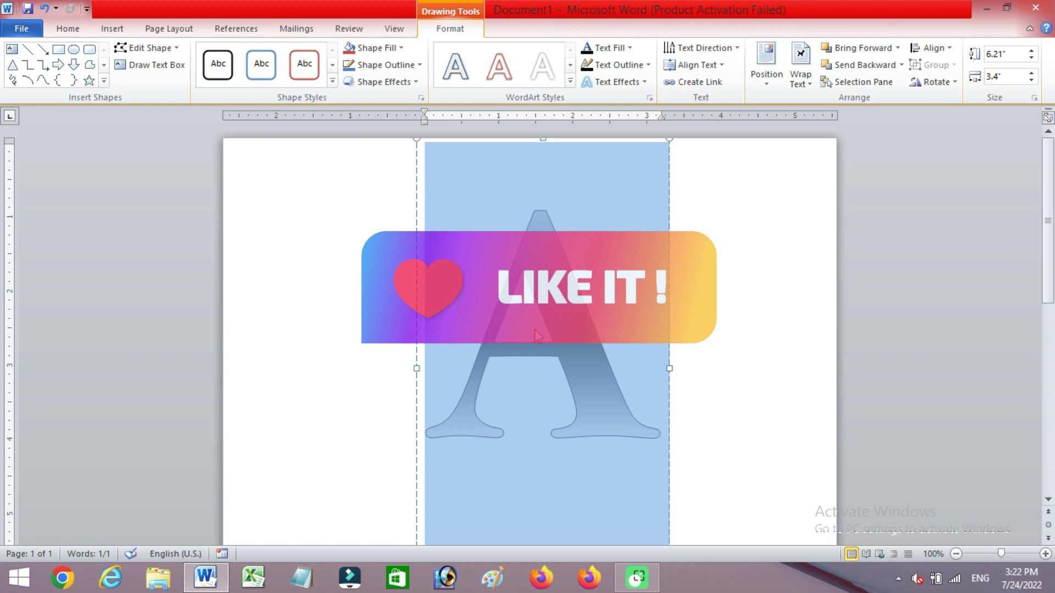
key(ctrl+shift+period)
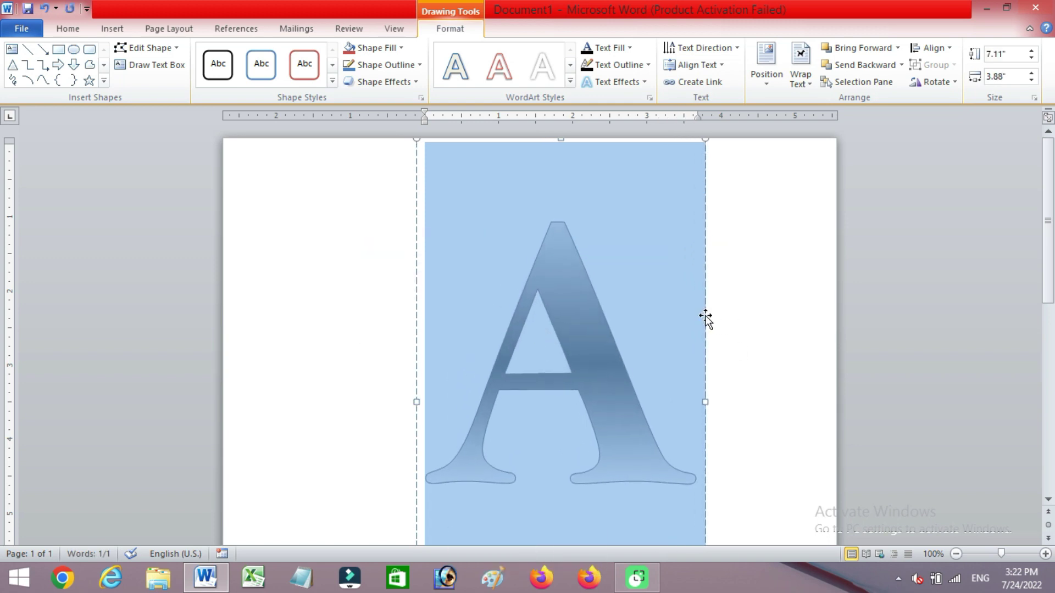
drag(705, 313, 671, 314)
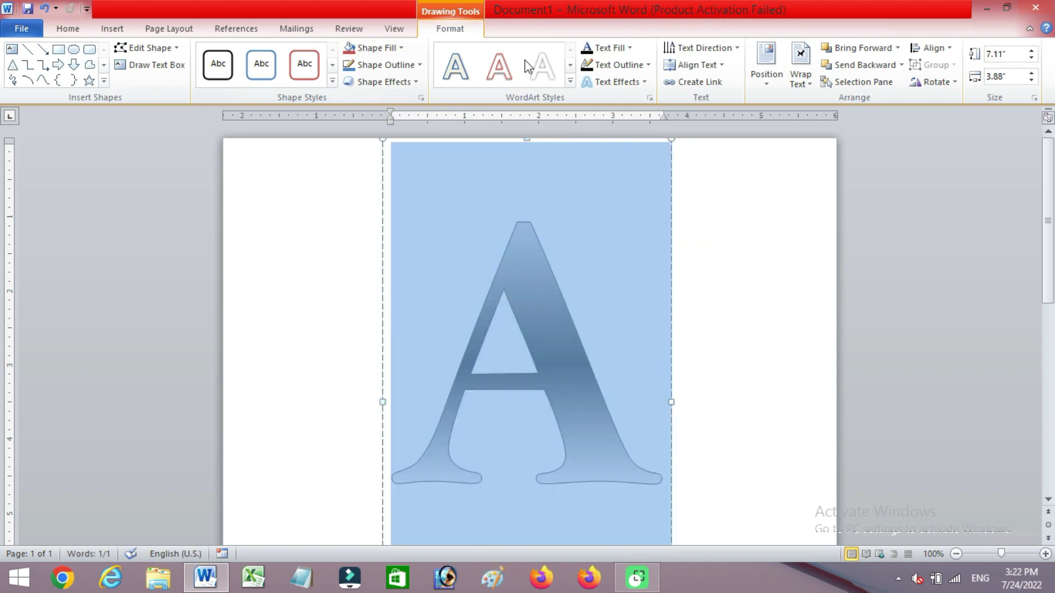
click(629, 48)
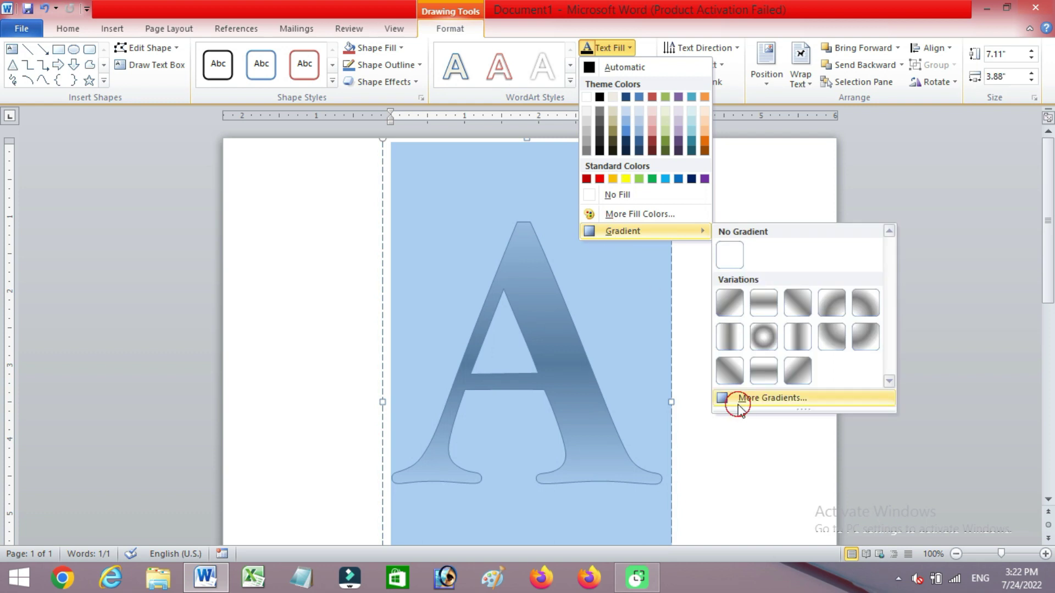
Clear the extra gradient stops and make the 0% stop orange at -21% brightness.
click(736, 399)
drag(144, 79, 277, 45)
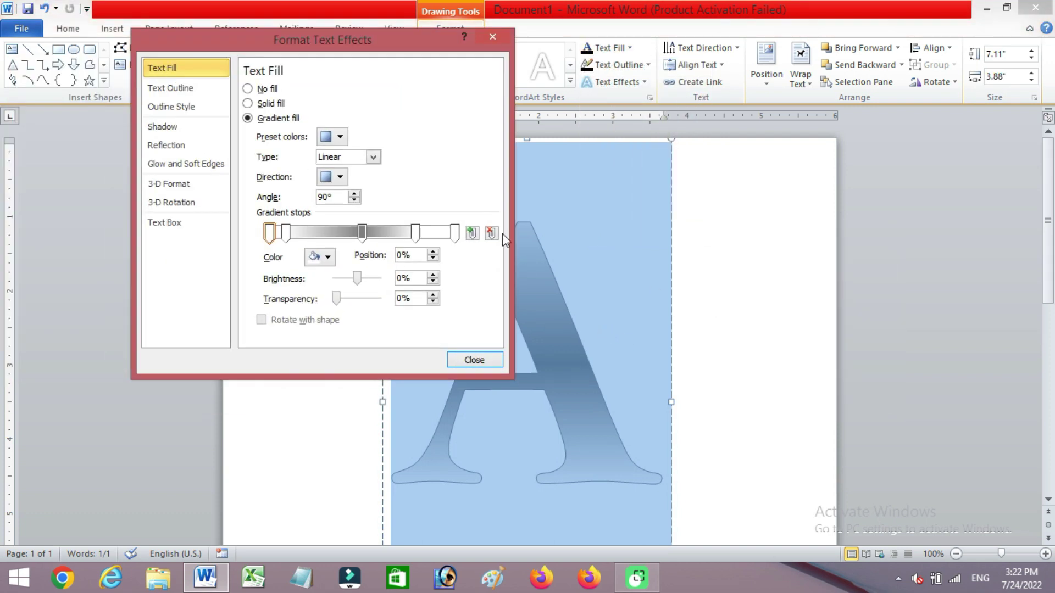
click(491, 233)
click(492, 233)
click(491, 233)
drag(415, 230, 172, 235)
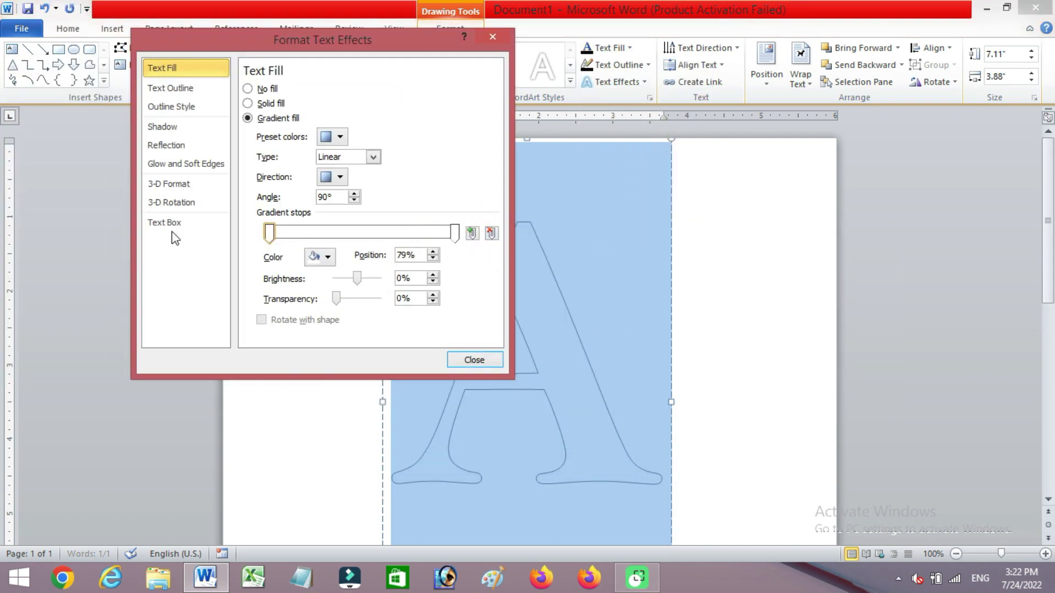
click(328, 256)
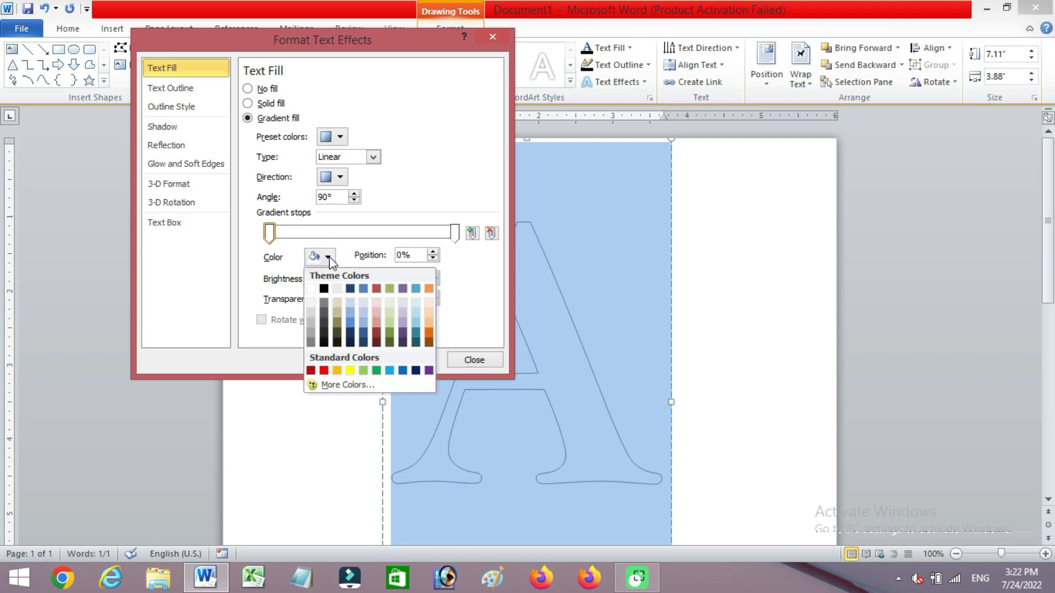
click(337, 371)
drag(357, 278, 352, 278)
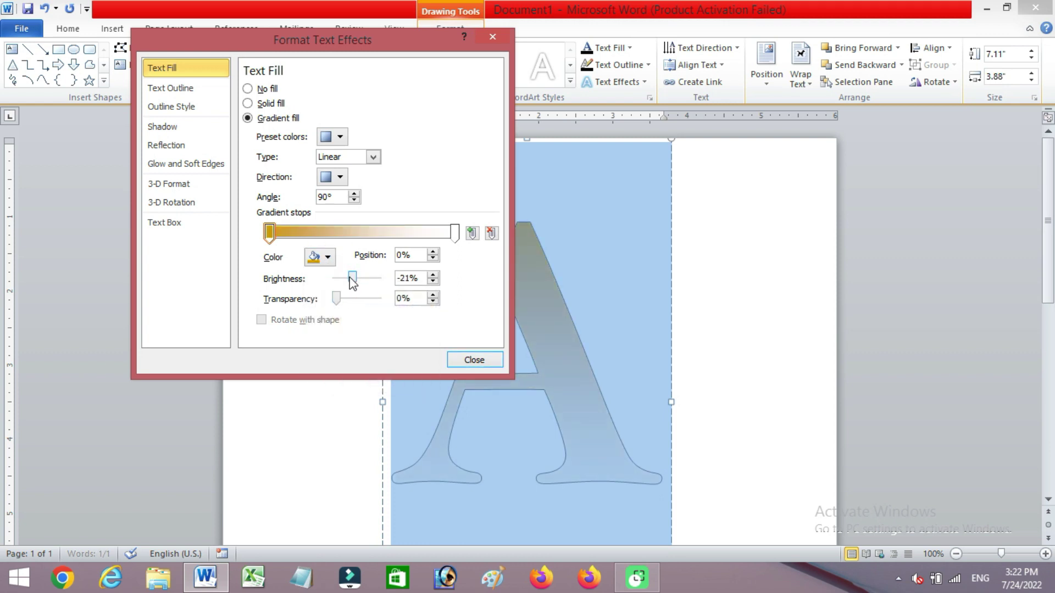
Add a light stop at 24% and a slightly darkened gold stop at 32%.
click(312, 237)
click(328, 257)
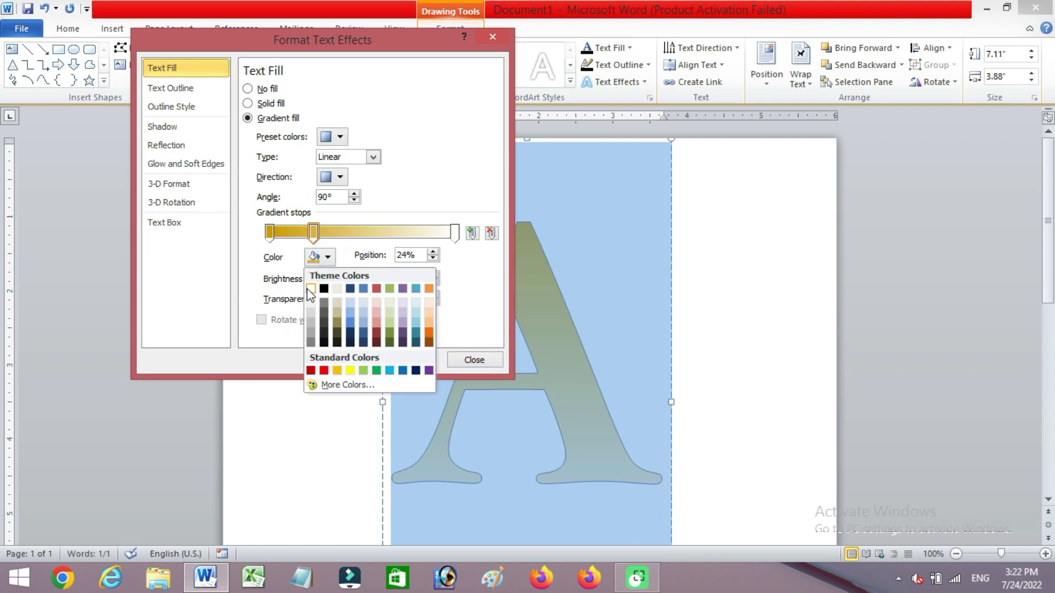
click(315, 287)
click(330, 235)
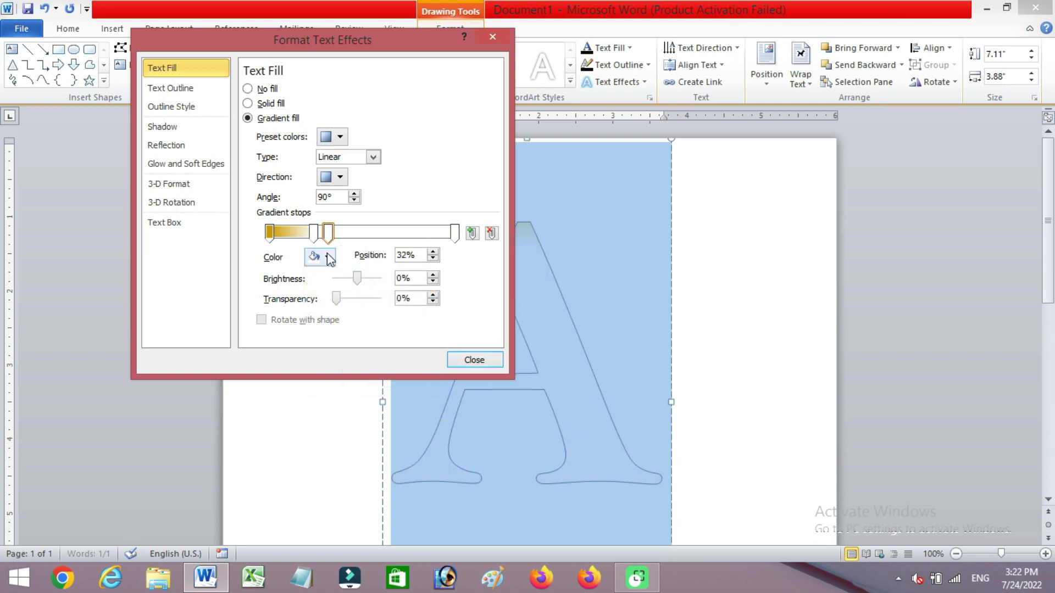
click(328, 256)
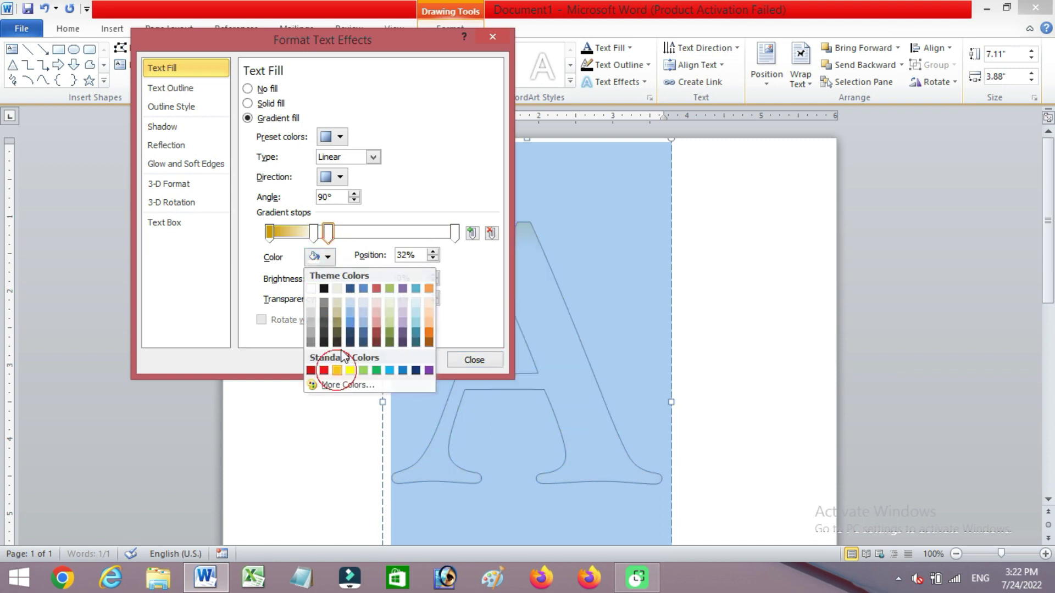
click(337, 370)
drag(357, 279, 351, 276)
Add a bright gold stop at 45% and a white stop at 56%.
click(354, 233)
click(328, 257)
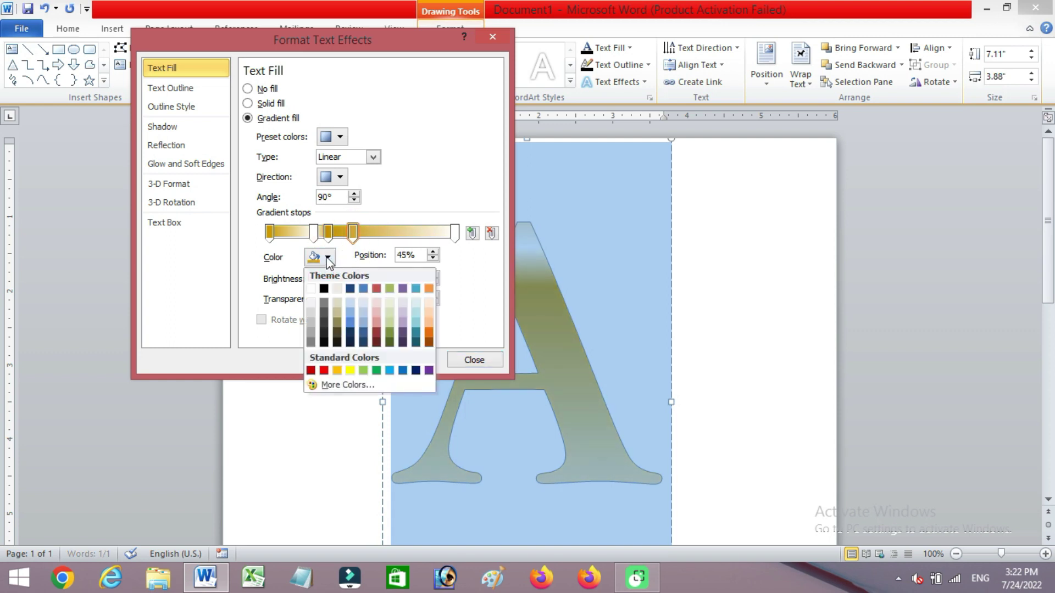
click(336, 370)
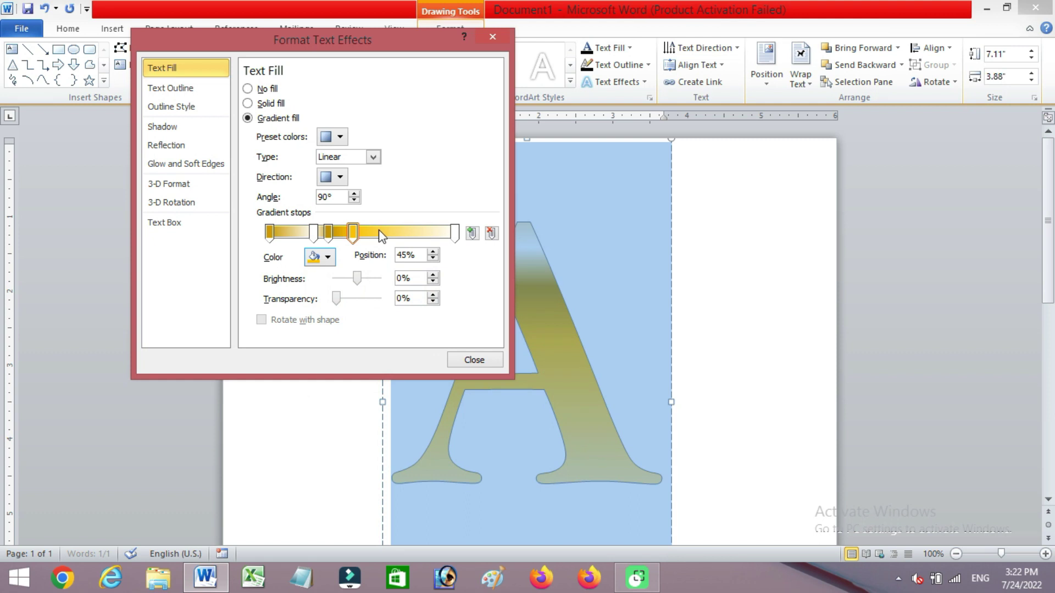
click(373, 232)
click(328, 257)
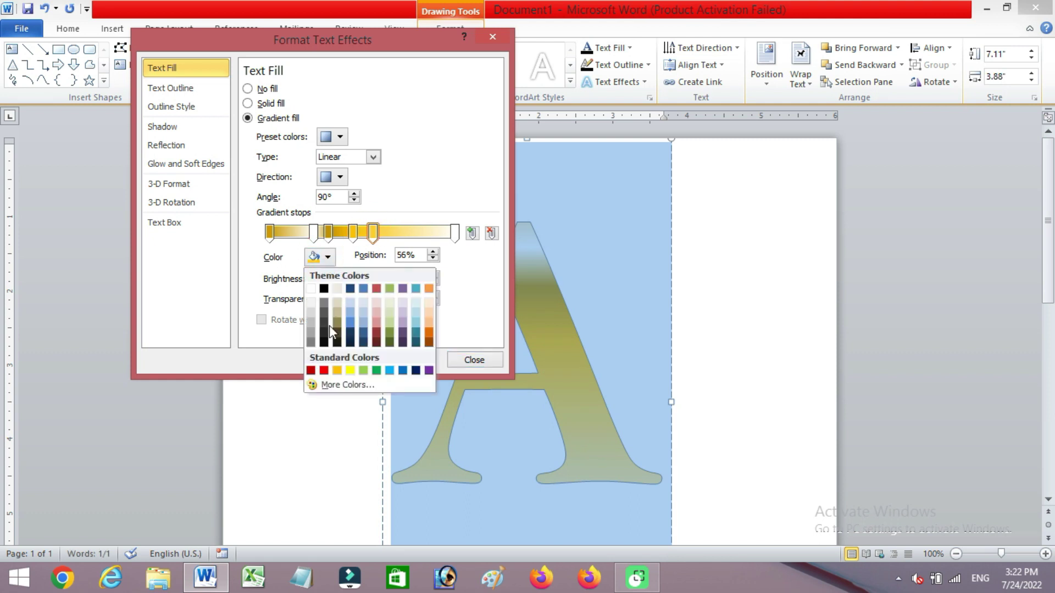
click(312, 289)
Add a gold gradient stop at 60% with -15% brightness.
click(381, 232)
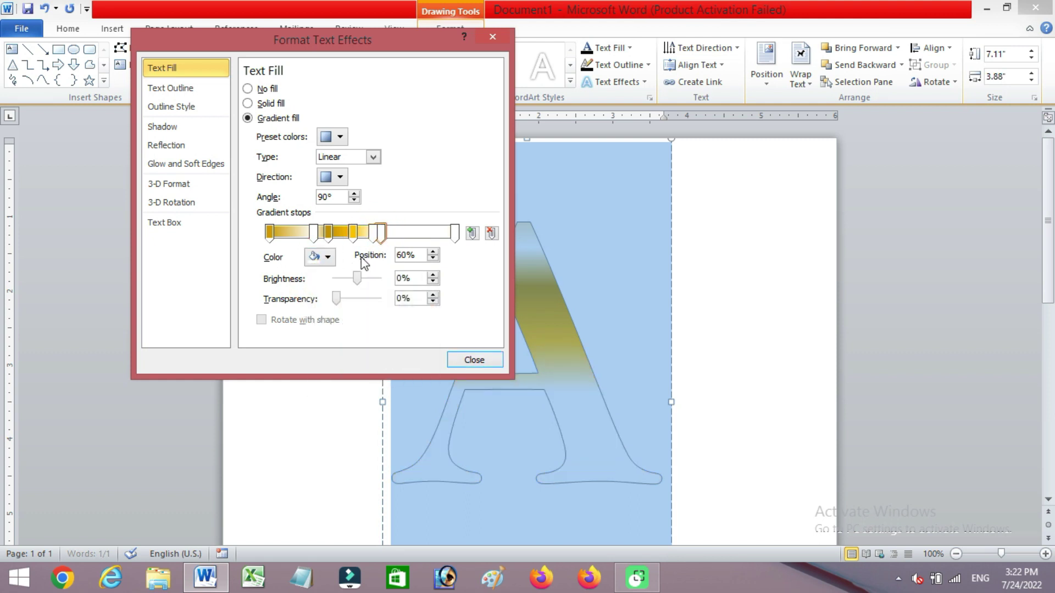
click(328, 257)
click(336, 370)
drag(358, 279, 354, 278)
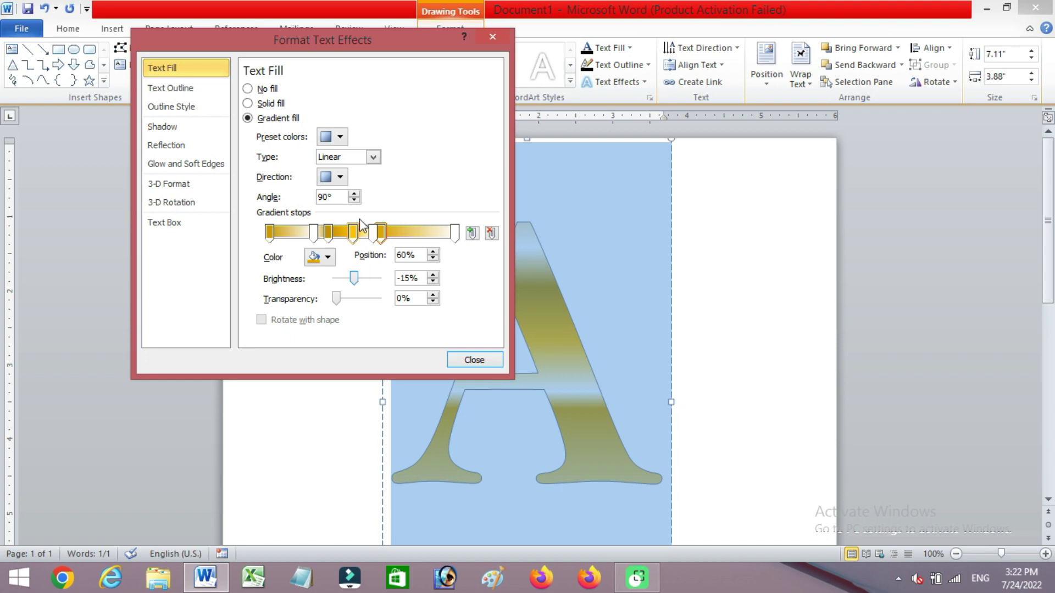
Set the gradient angle to 45° and remove the letter's outline.
click(341, 177)
click(352, 210)
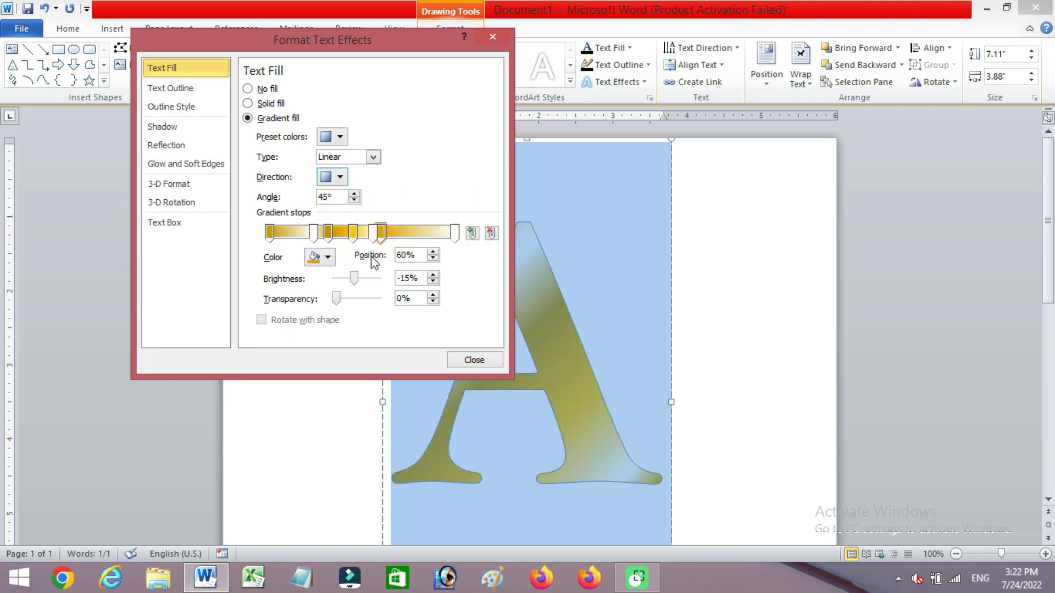
click(313, 236)
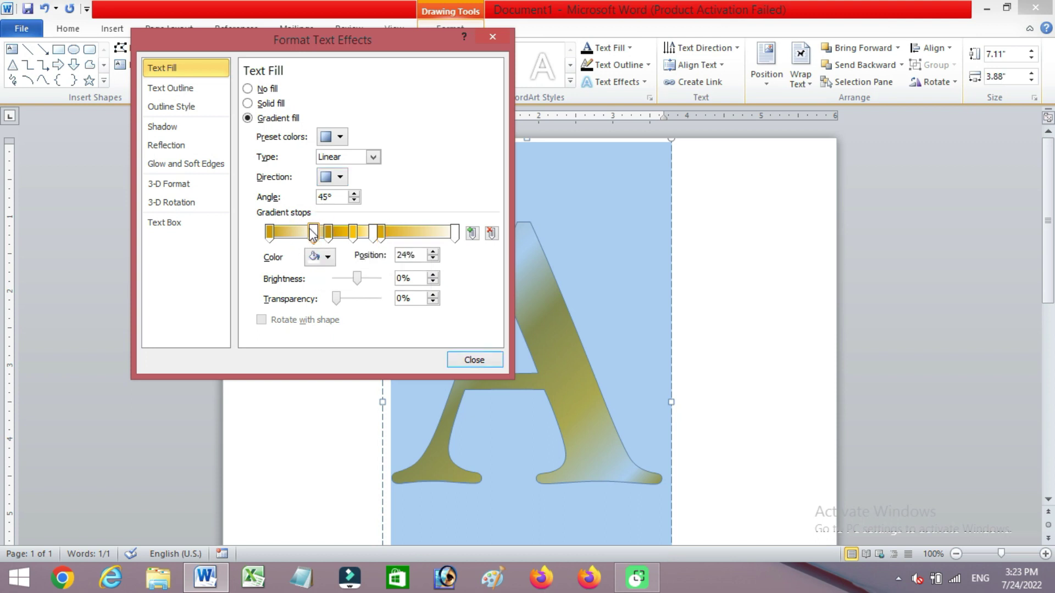
click(170, 88)
click(247, 88)
click(753, 334)
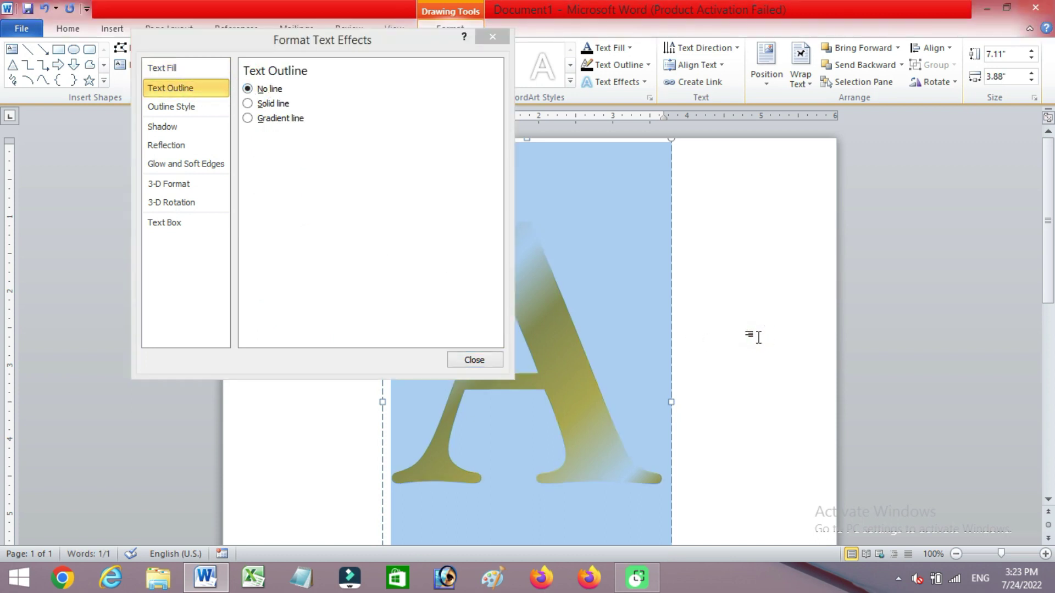
mouse_move(424, 40)
mouse_down()
mouse_move(123, 321)
mouse_move(191, 233)
mouse_move(123, 351)
mouse_up()
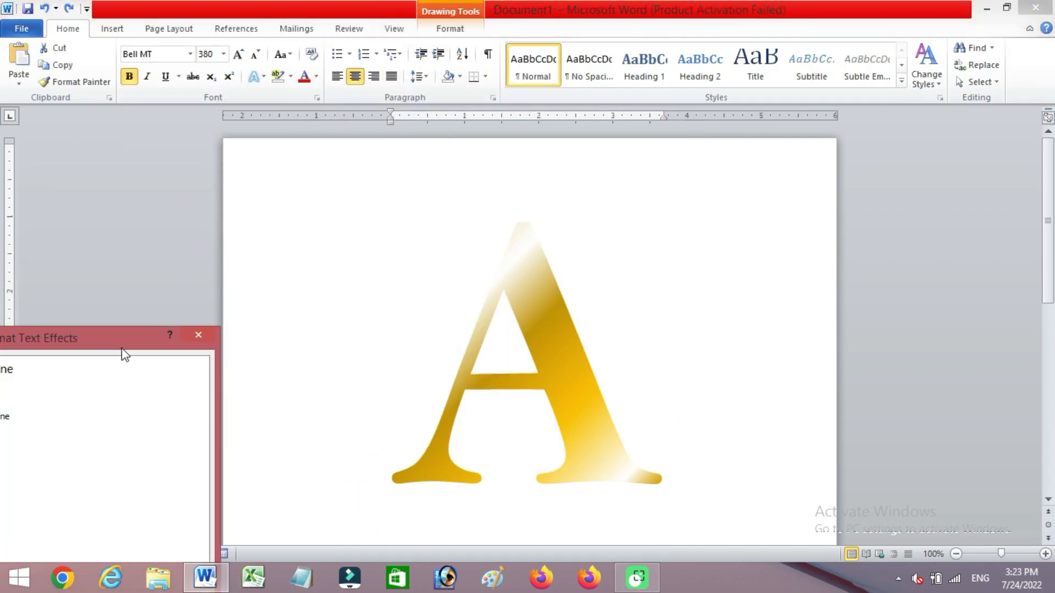
Make the page background colour black.
click(674, 185)
key(ctrl+a)
click(168, 29)
click(405, 66)
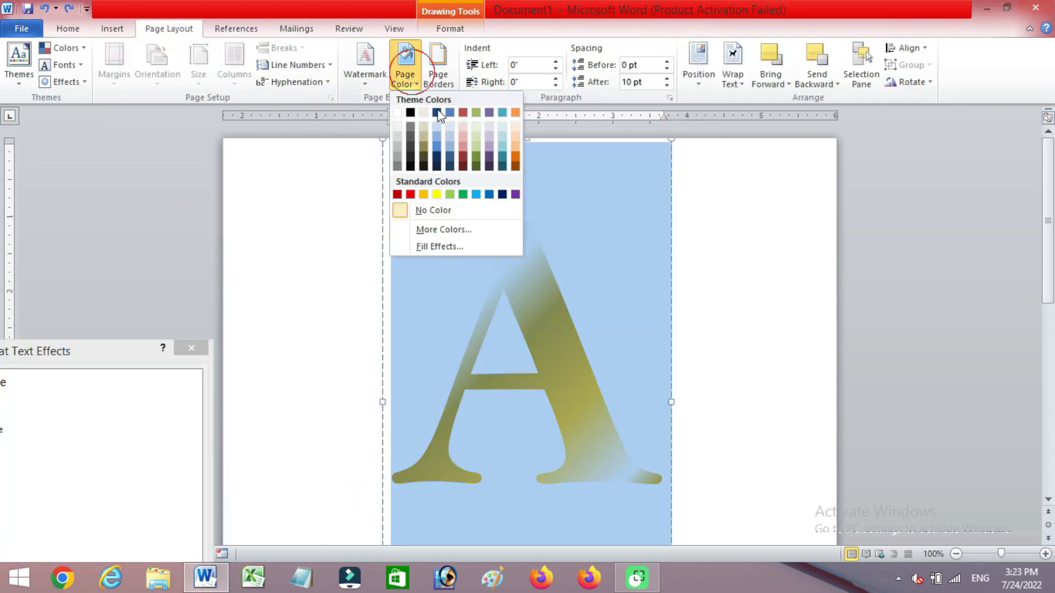
click(411, 113)
click(706, 308)
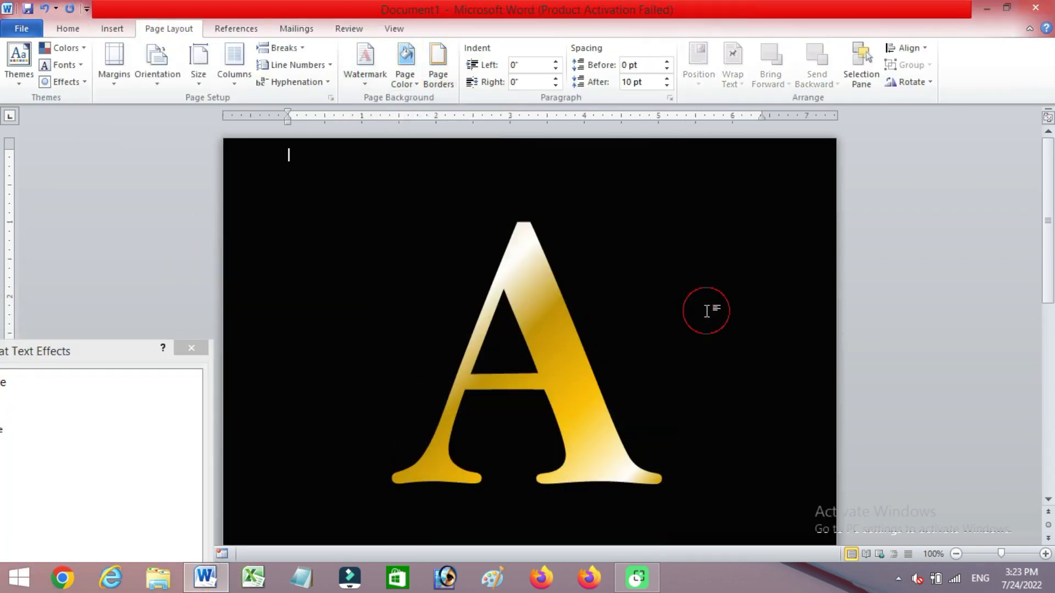
Draw a black bar along the base of the A and close the Clip Art pane.
click(110, 29)
click(226, 80)
click(229, 74)
click(230, 74)
click(225, 193)
drag(283, 479, 589, 501)
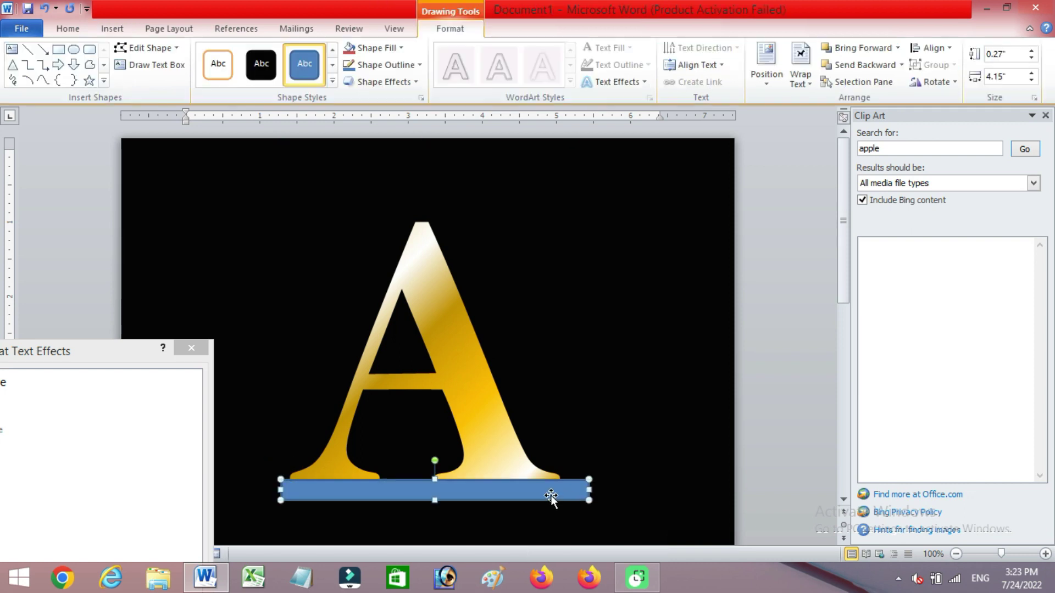
click(549, 479)
click(506, 488)
click(596, 412)
click(1045, 116)
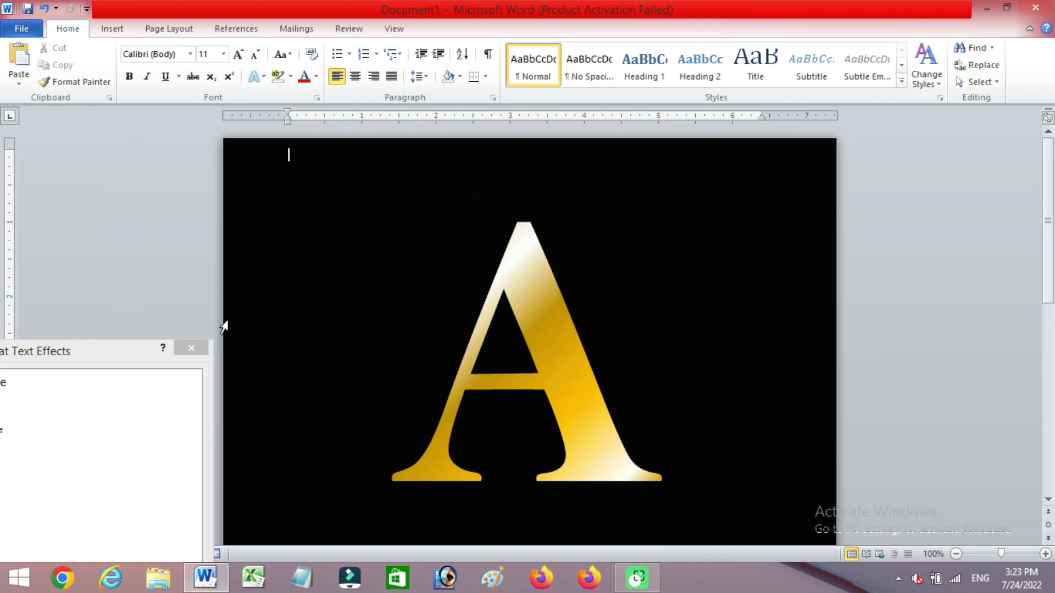
drag(107, 354, 13, 410)
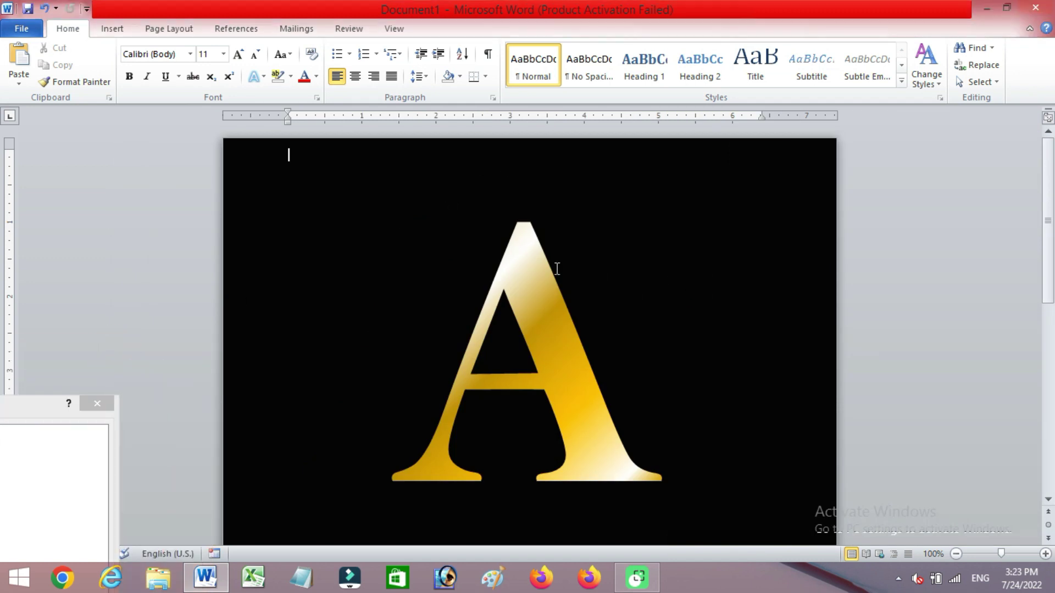
Draw a rectangle across the middle of the letter A.
click(112, 29)
click(226, 64)
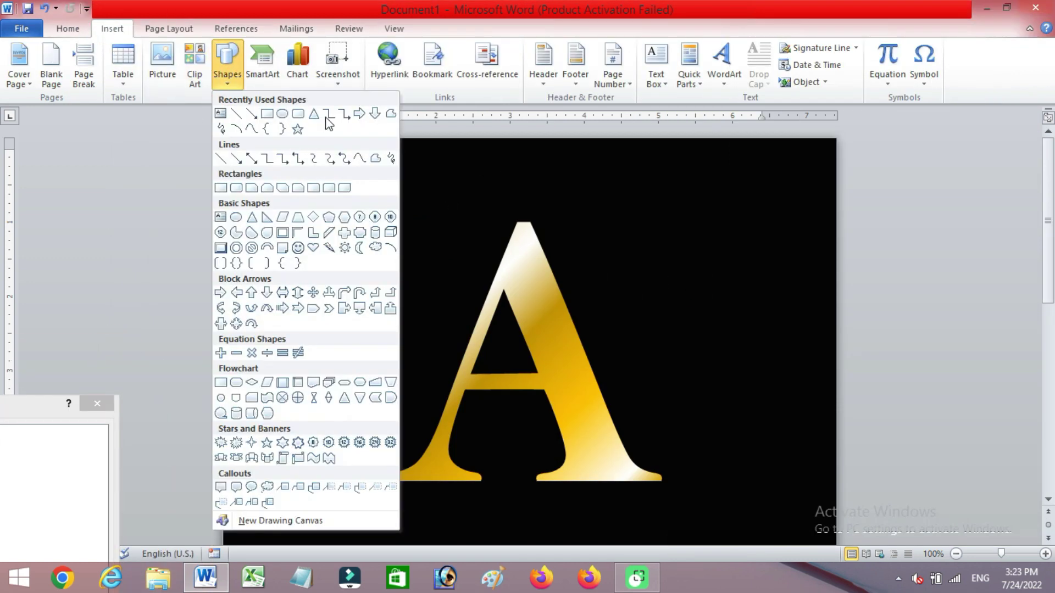
click(266, 114)
drag(431, 343, 619, 379)
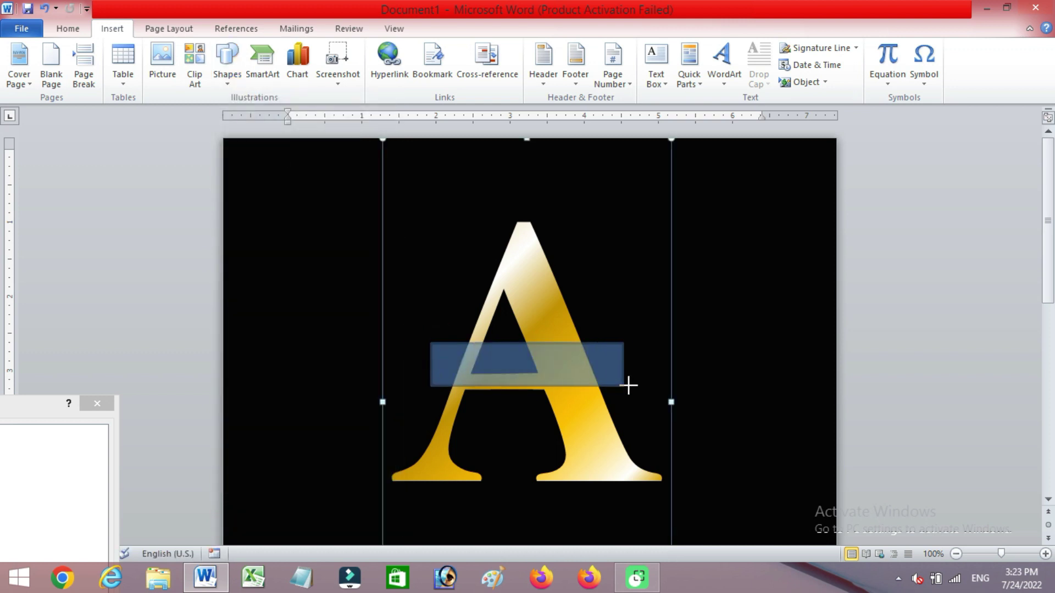
Edit the rectangle's points to slant the bar and curve its top edge.
right_click(548, 368)
click(538, 384)
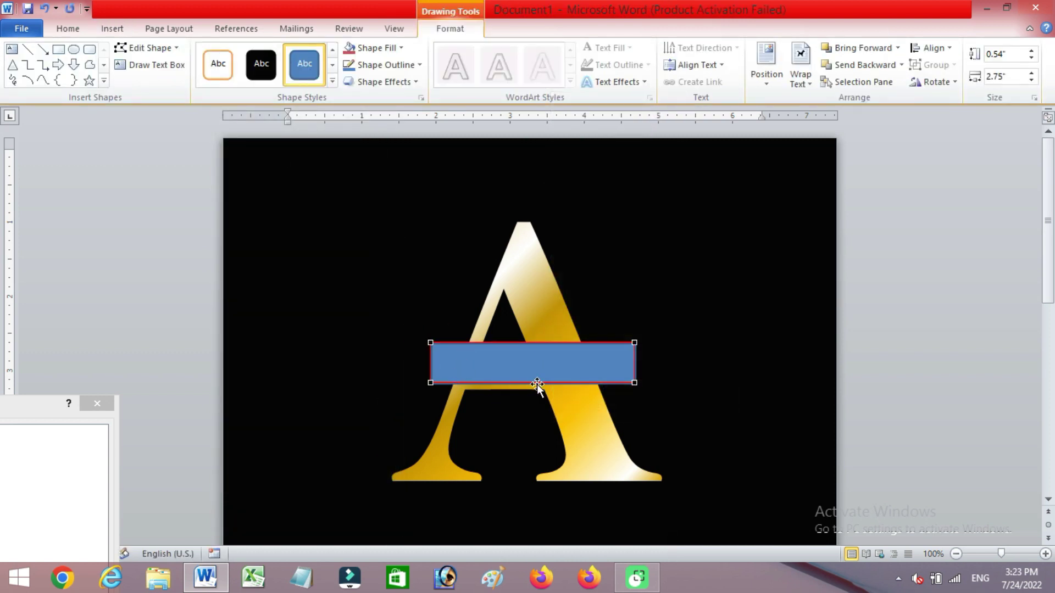
drag(635, 383, 635, 396)
drag(635, 342, 635, 358)
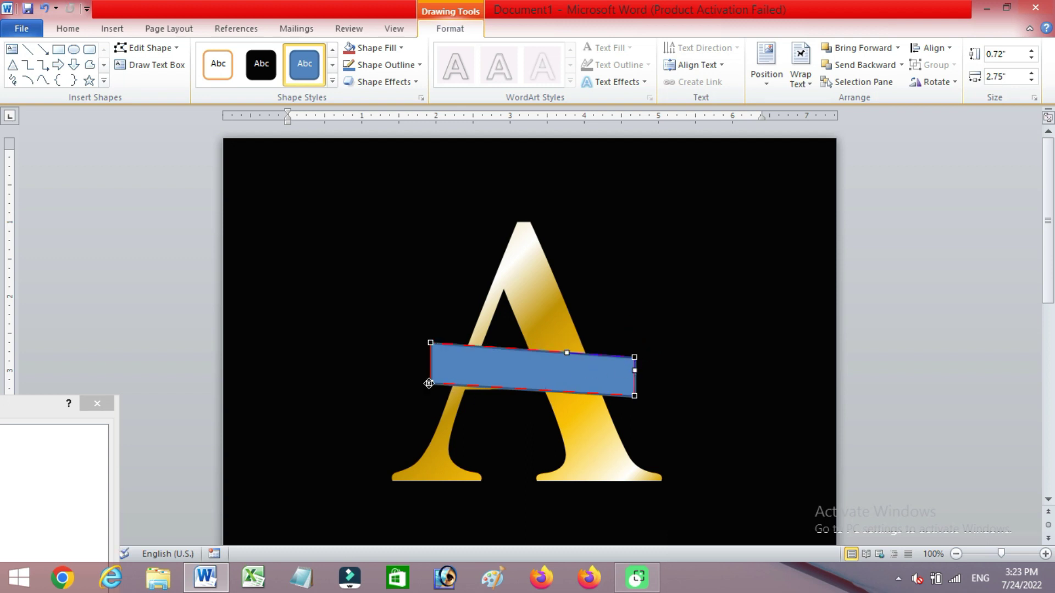
drag(430, 344, 430, 347)
right_click(491, 373)
click(508, 183)
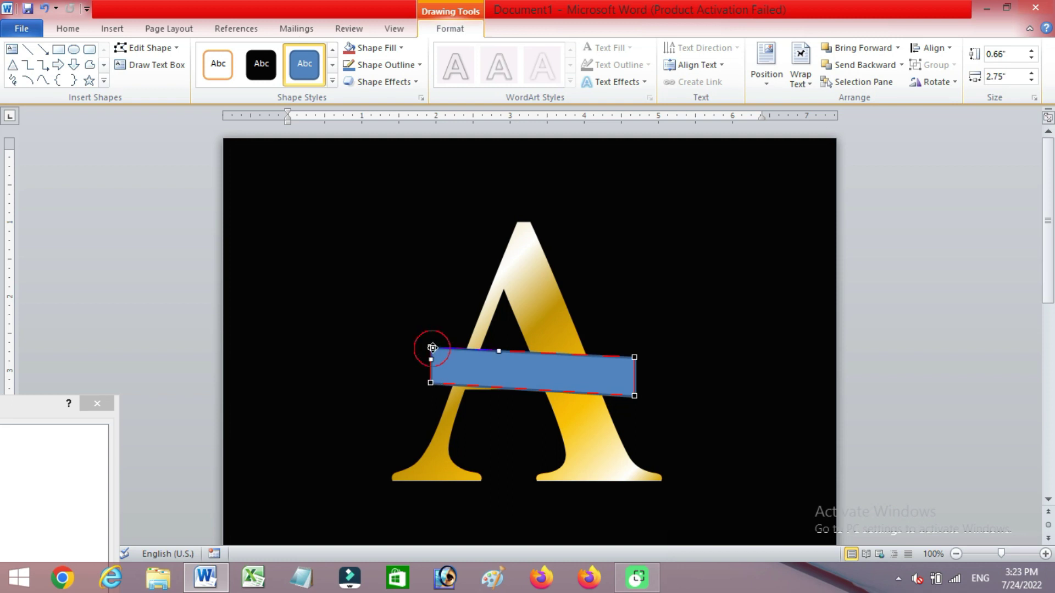
drag(430, 347, 480, 329)
Curve the band's bottom and top edges into a wave shape.
drag(430, 382, 476, 356)
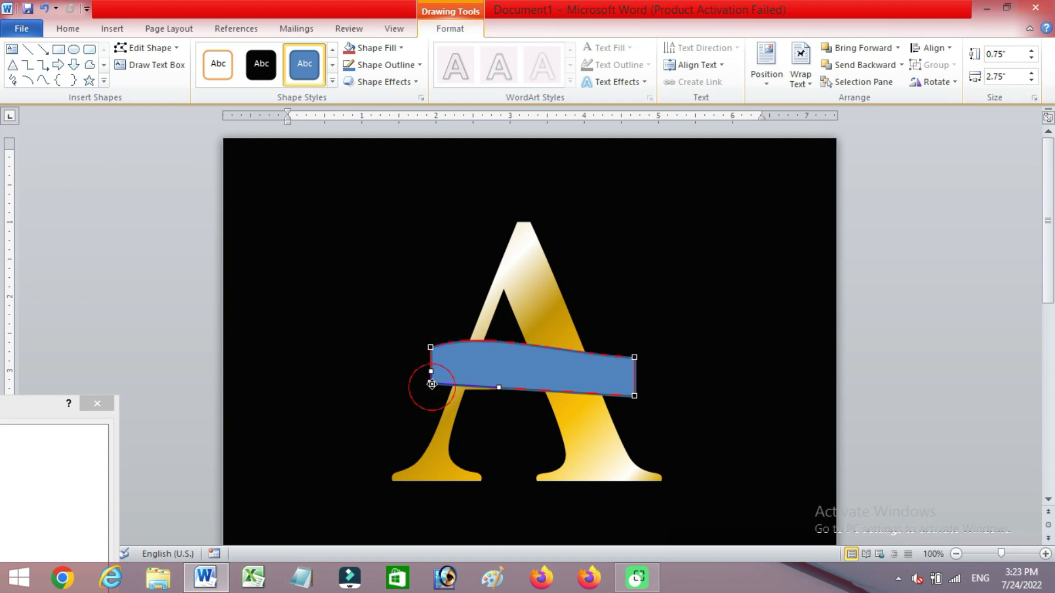
click(635, 396)
drag(565, 392, 554, 416)
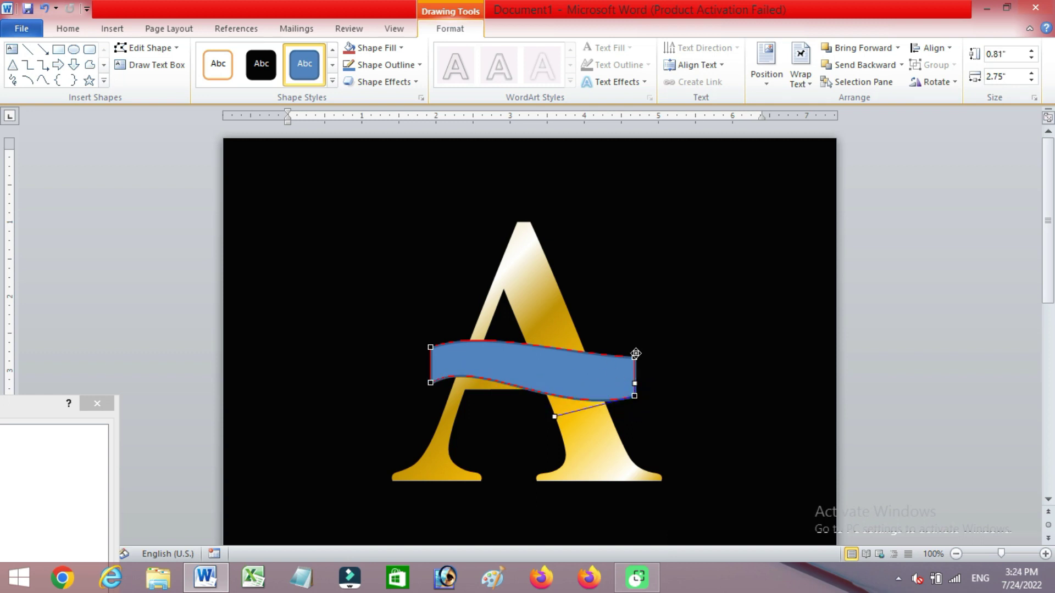
drag(567, 356, 564, 388)
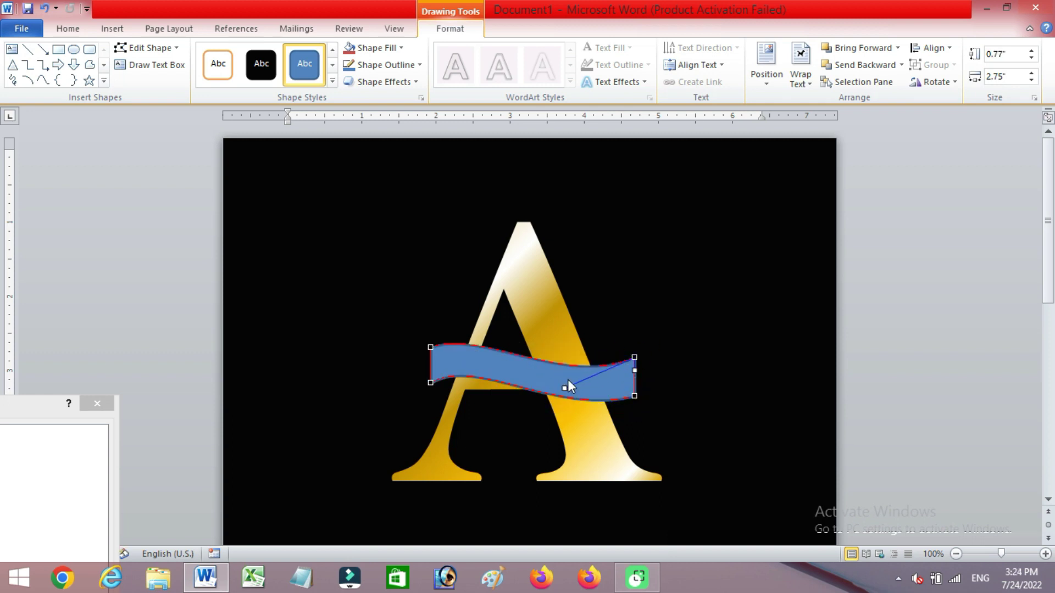
Fill the wave band black and nudge it slightly down across the A.
click(261, 63)
click(695, 327)
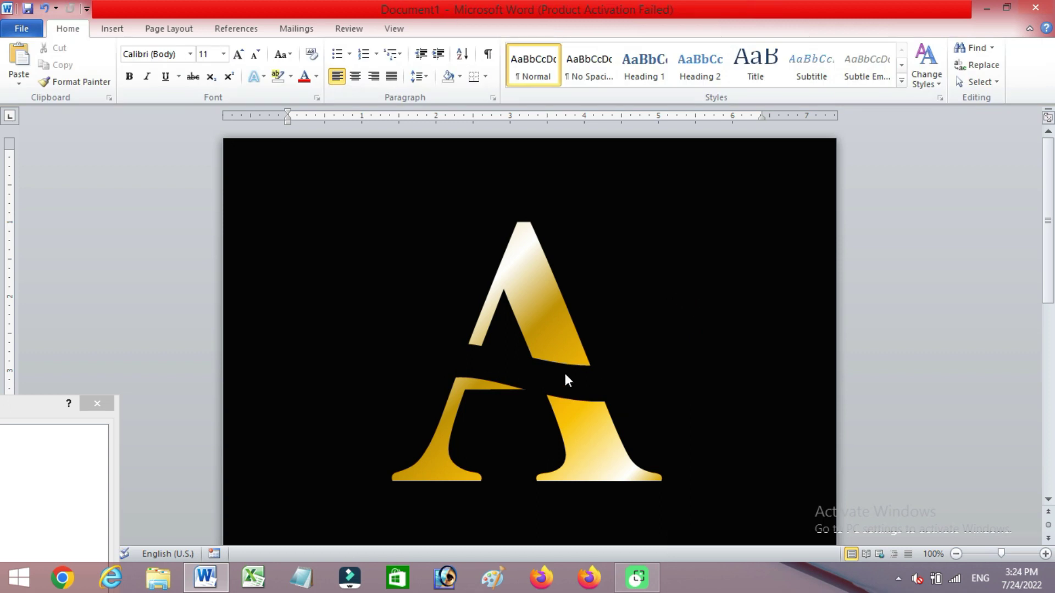
click(566, 378)
drag(565, 376, 565, 379)
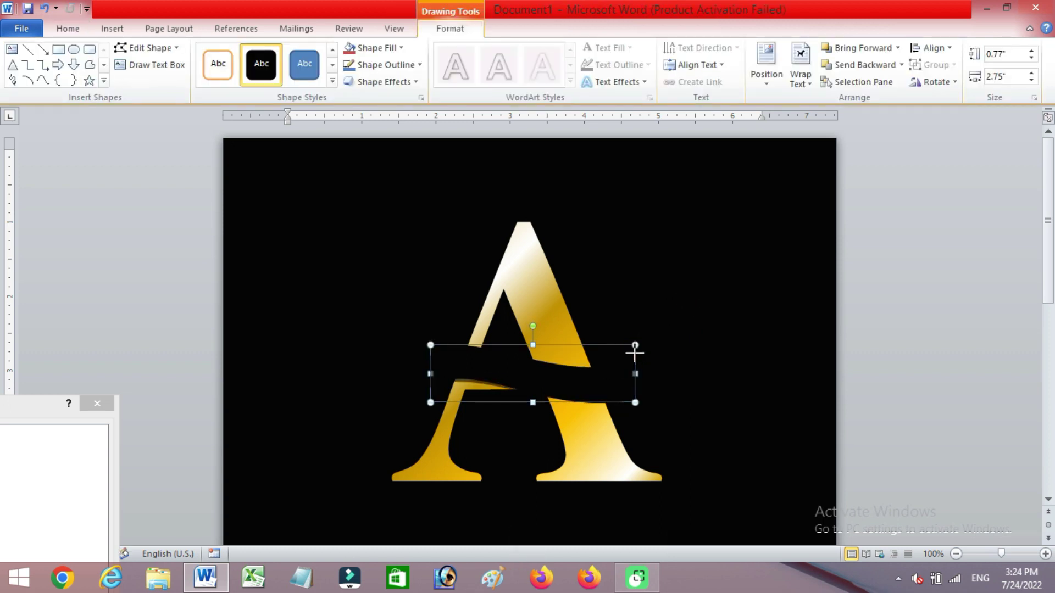
drag(636, 345, 636, 355)
key(ctrl+z)
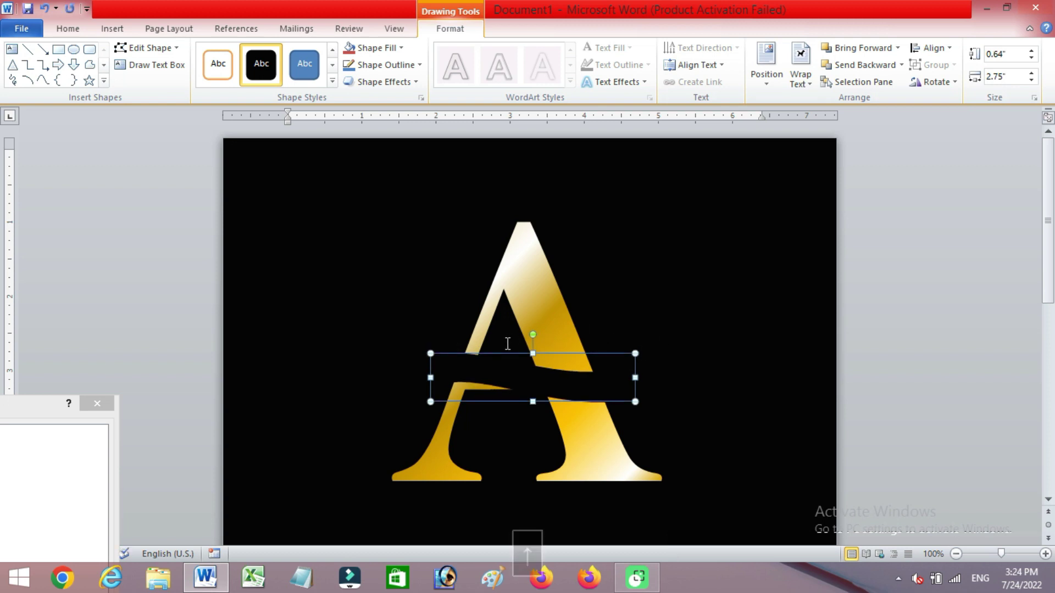
click(676, 325)
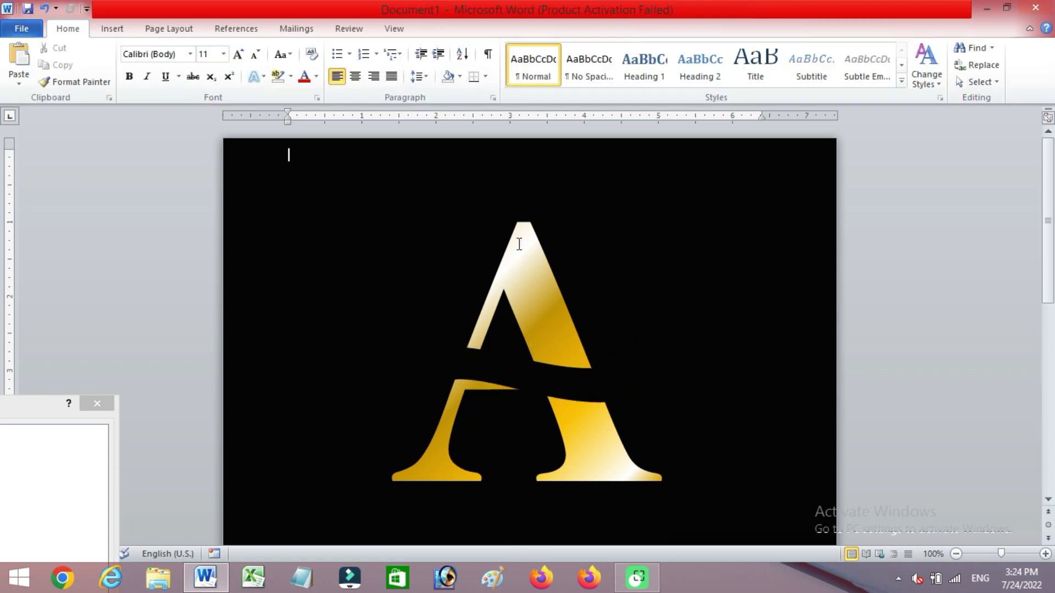
Draw an eight-point zigzag freeform outline above the upper left of the A.
click(112, 29)
click(222, 79)
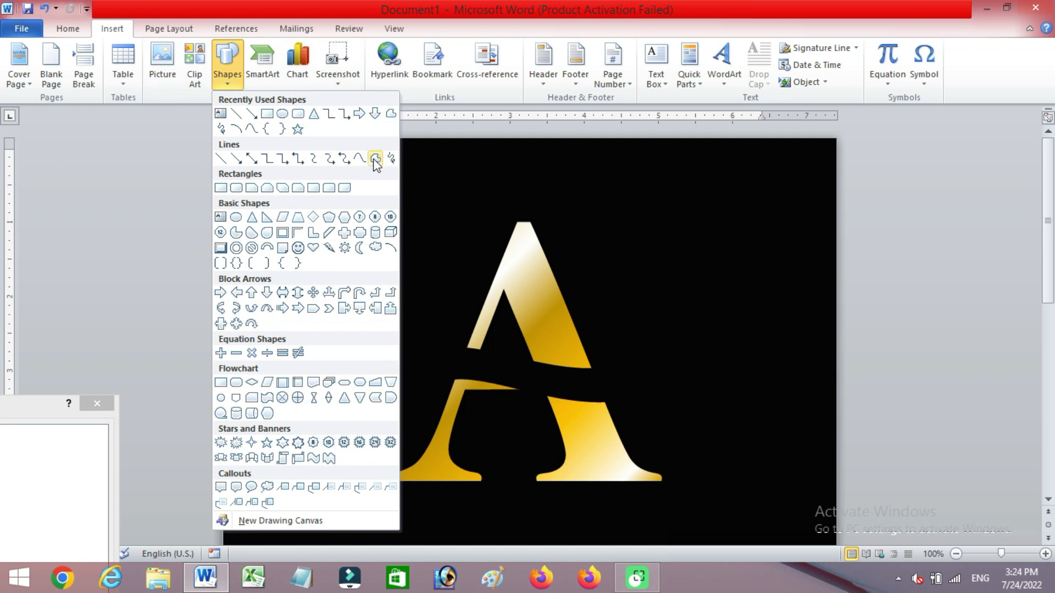
click(375, 159)
click(385, 260)
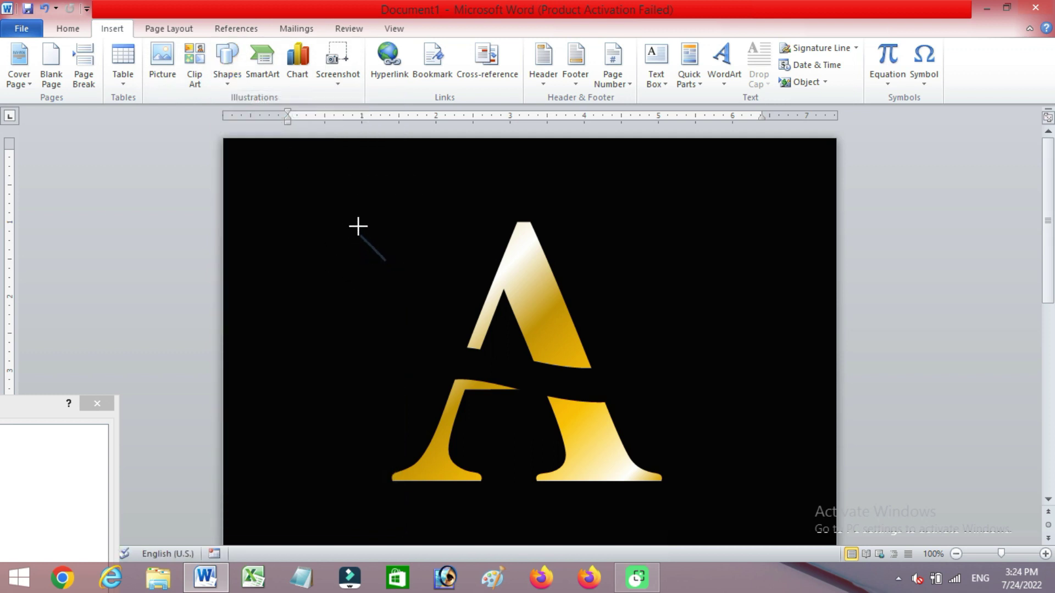
click(352, 226)
shift+click(394, 196)
shift+click(473, 255)
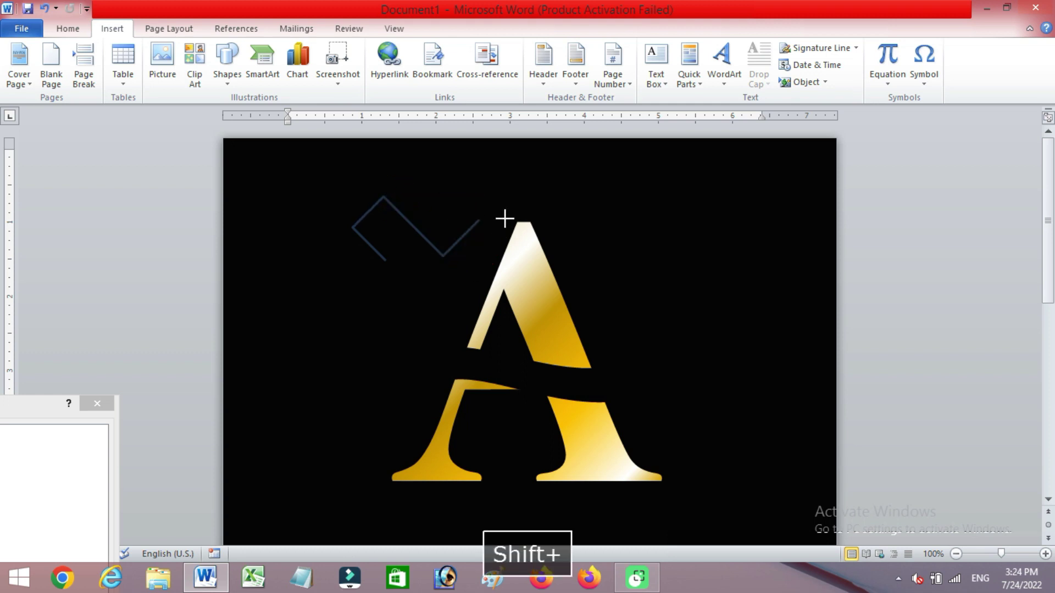
shift+click(445, 192)
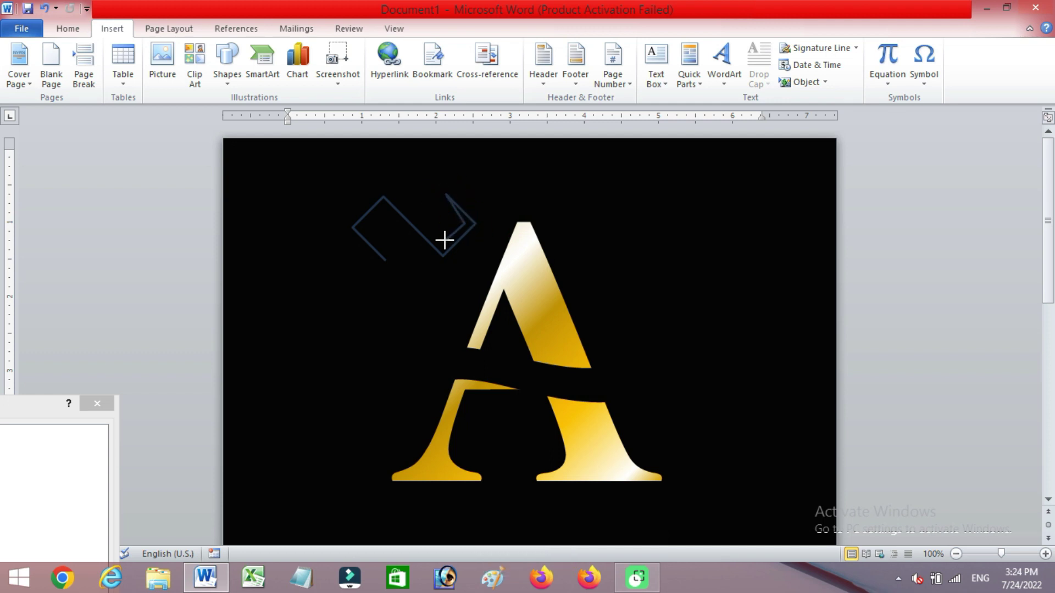
shift+click(442, 241)
shift+click(384, 186)
shift+click(341, 228)
Close the zigzag shape and curve its tail segment into an arc.
click(384, 259)
right_click(438, 236)
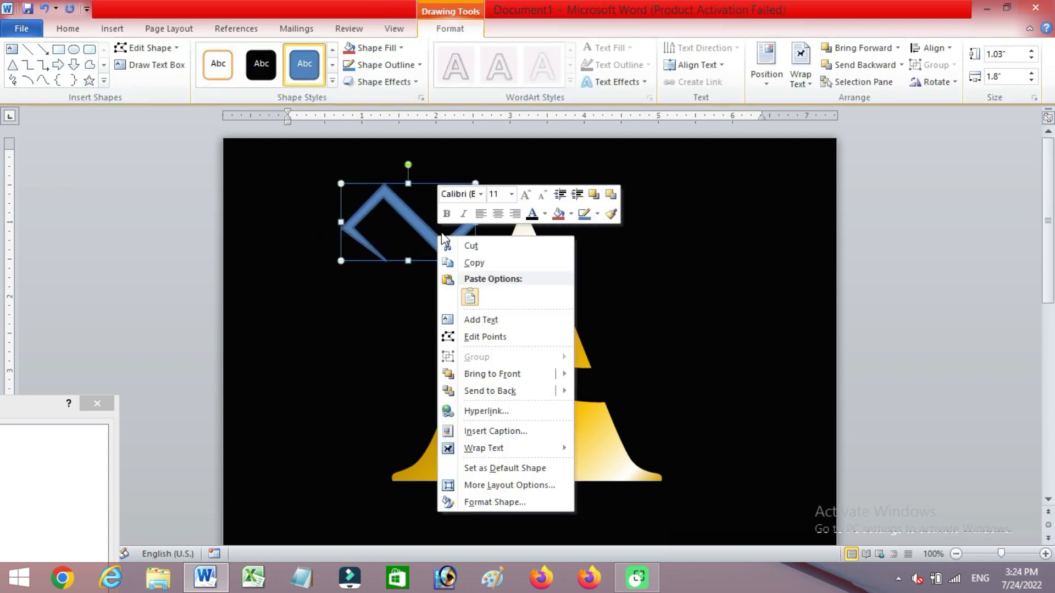
click(465, 336)
scroll(446, 292, up, 7)
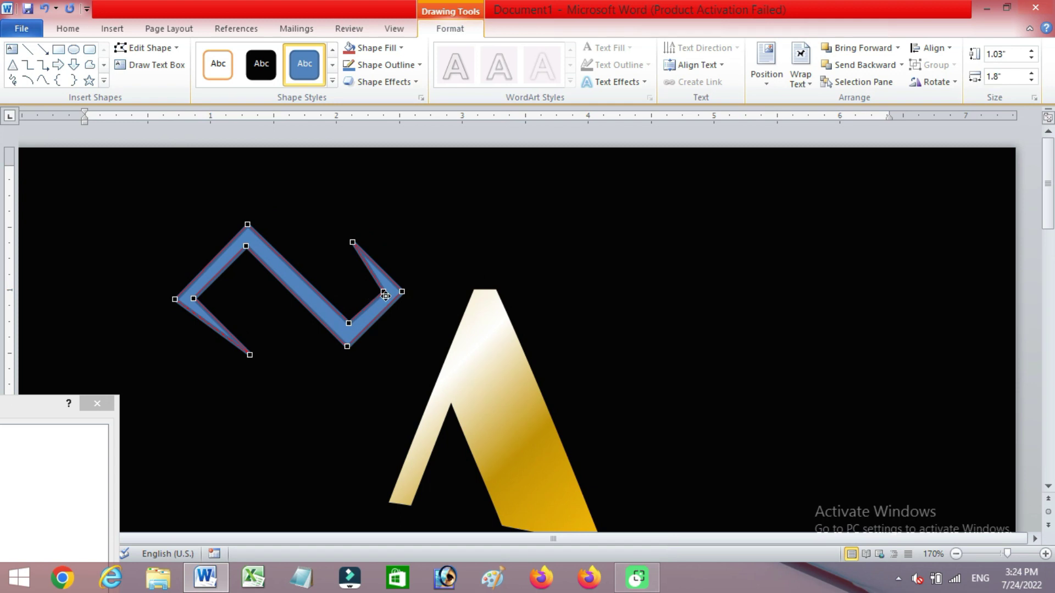
click(353, 239)
drag(371, 256, 401, 269)
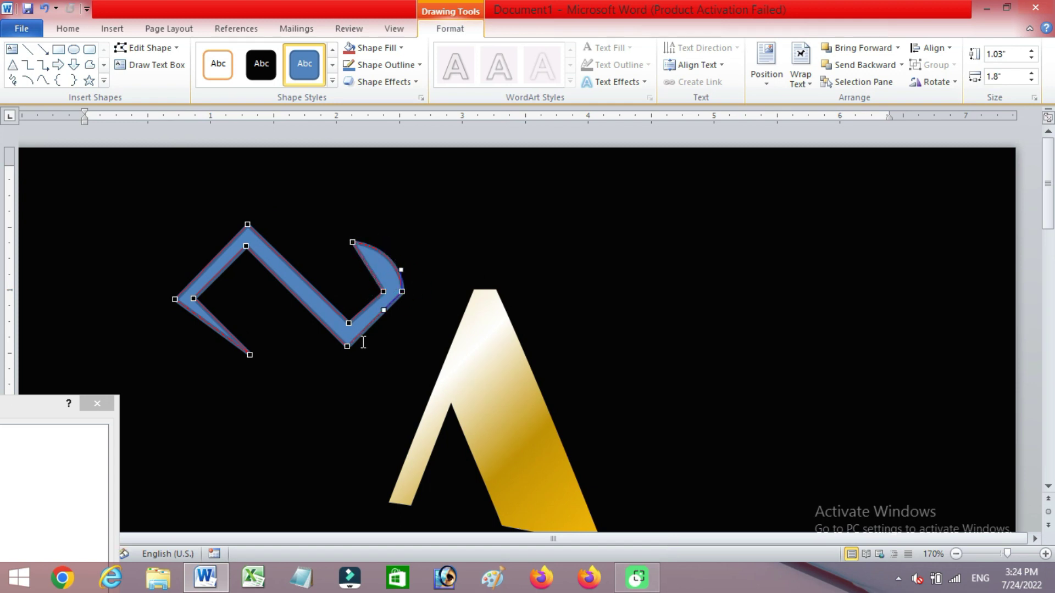
Round the zigzag's lower edges, lower arm and left side into curves.
mouse_move(391, 312)
mouse_down()
mouse_move(403, 310)
mouse_move(372, 342)
mouse_up()
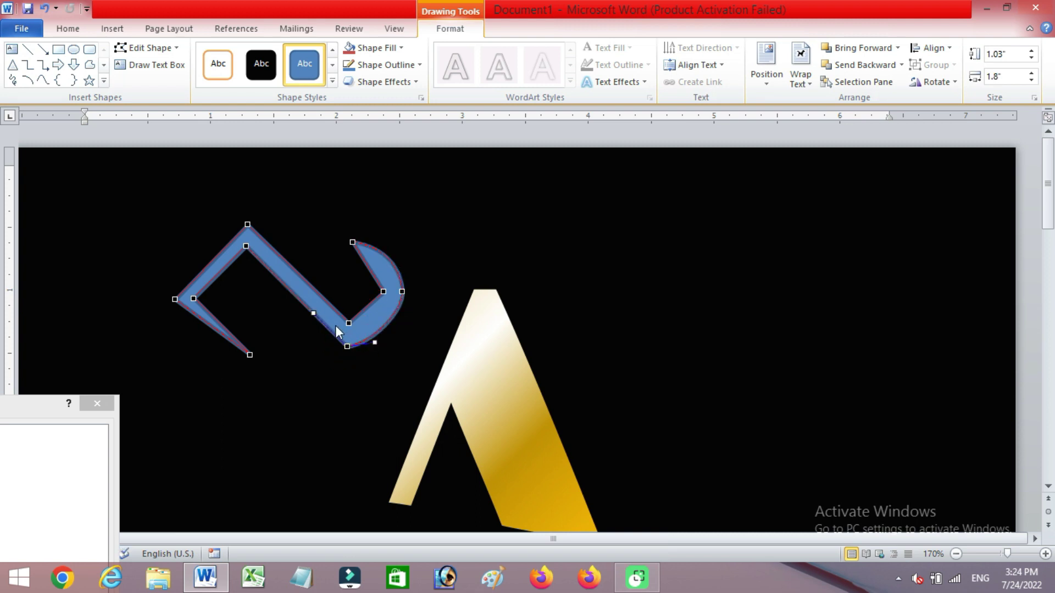
drag(313, 313, 296, 324)
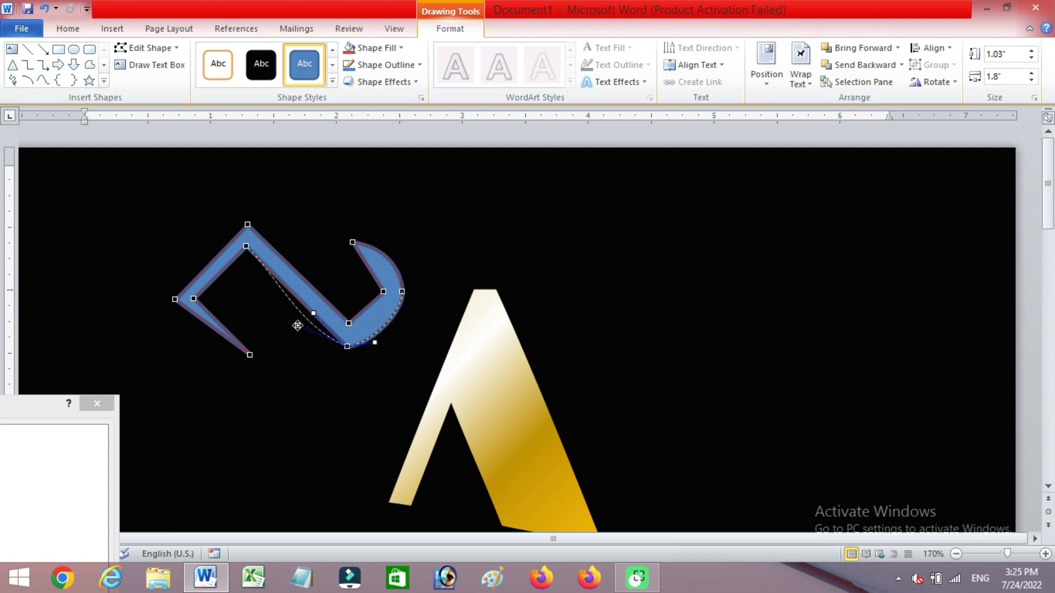
click(250, 354)
drag(219, 337, 214, 353)
click(174, 300)
drag(201, 317, 186, 324)
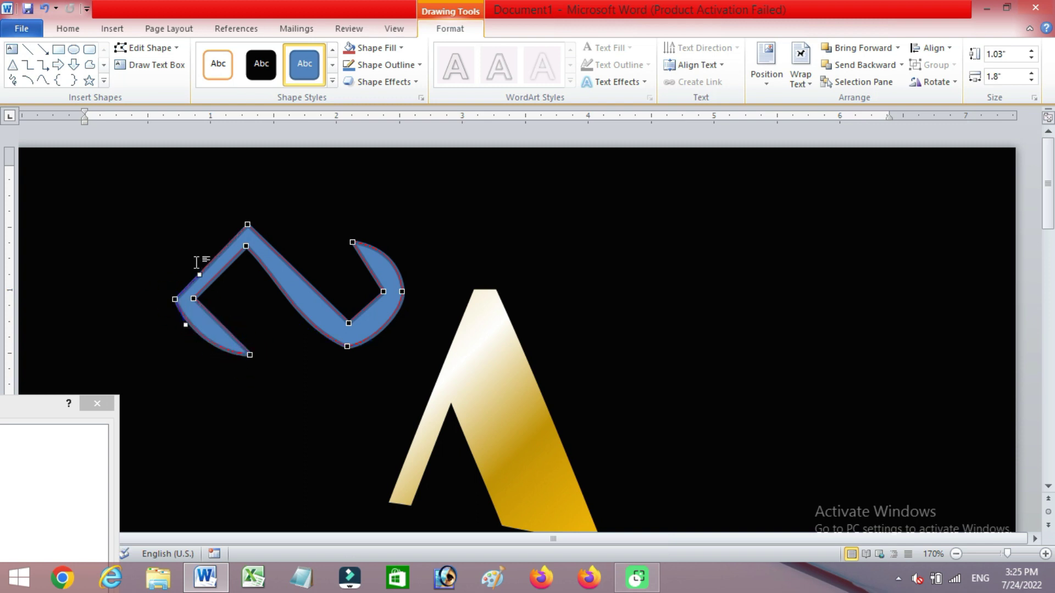
mouse_move(198, 273)
mouse_down()
mouse_move(169, 254)
mouse_move(204, 228)
mouse_up()
Smooth the middle edge, lower curve and inner curve near the tail.
click(248, 225)
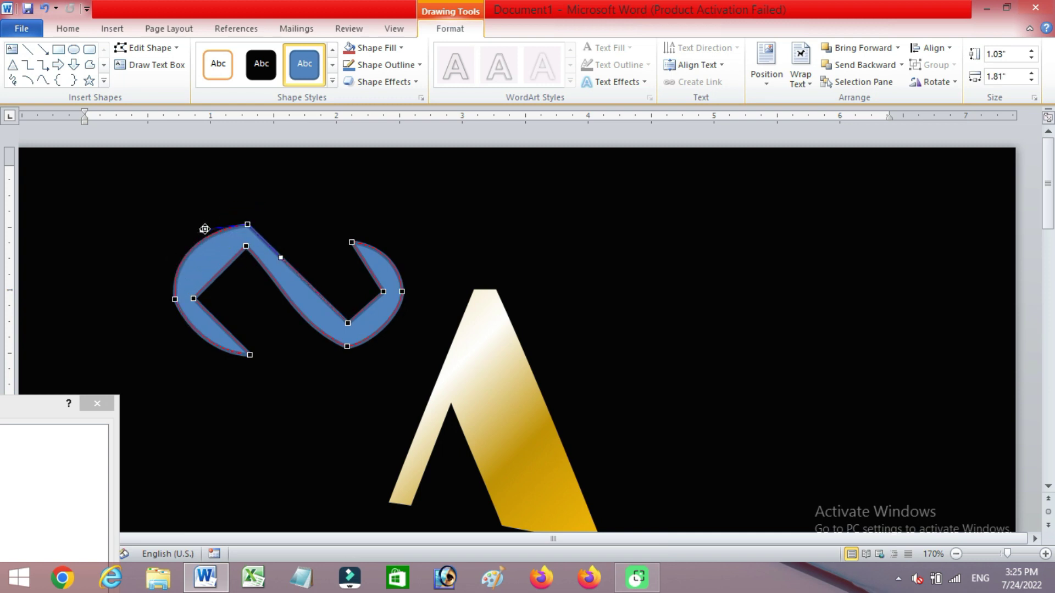
drag(282, 255, 284, 226)
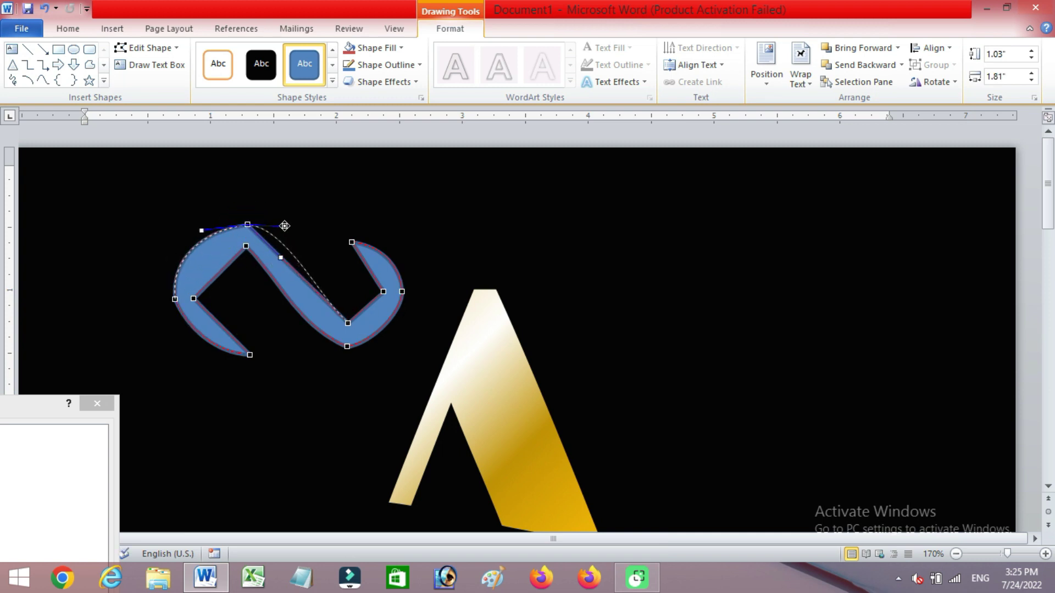
click(335, 340)
drag(297, 327, 283, 340)
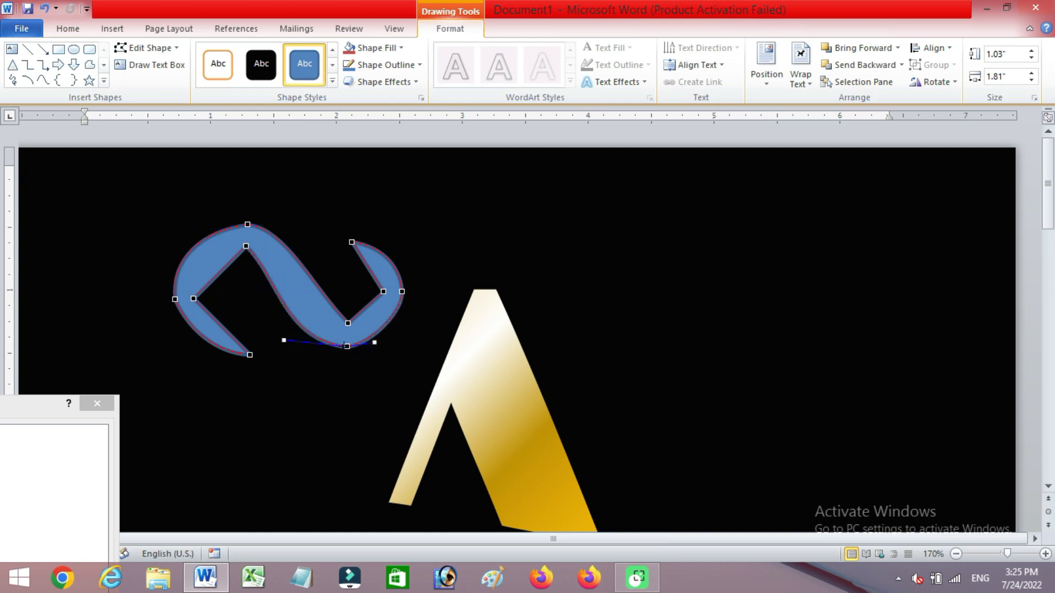
click(384, 292)
drag(385, 289, 390, 258)
click(353, 242)
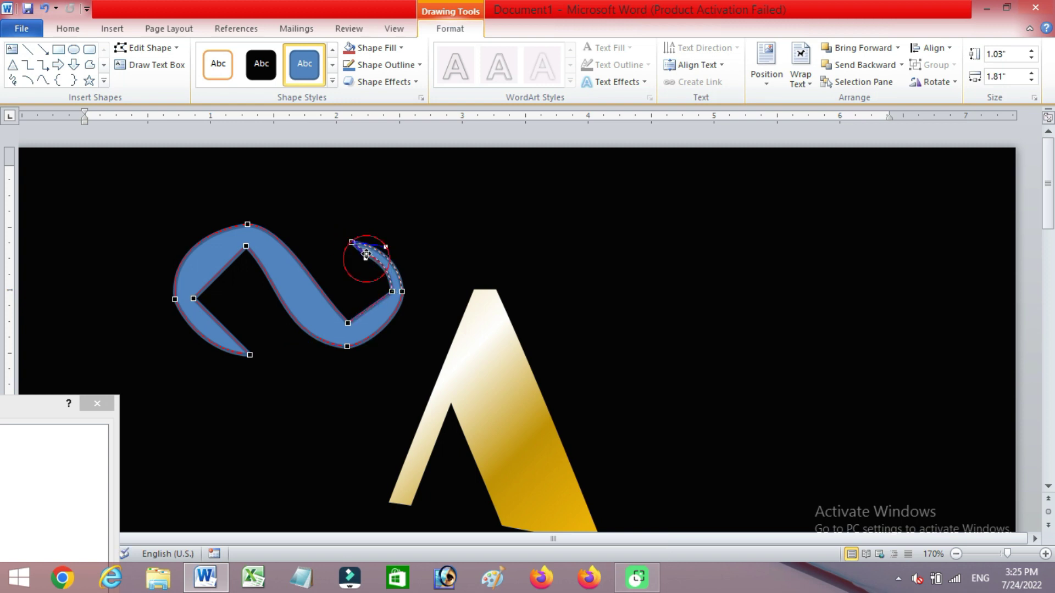
Reshape the lower inner points into a smooth S-curve.
click(348, 323)
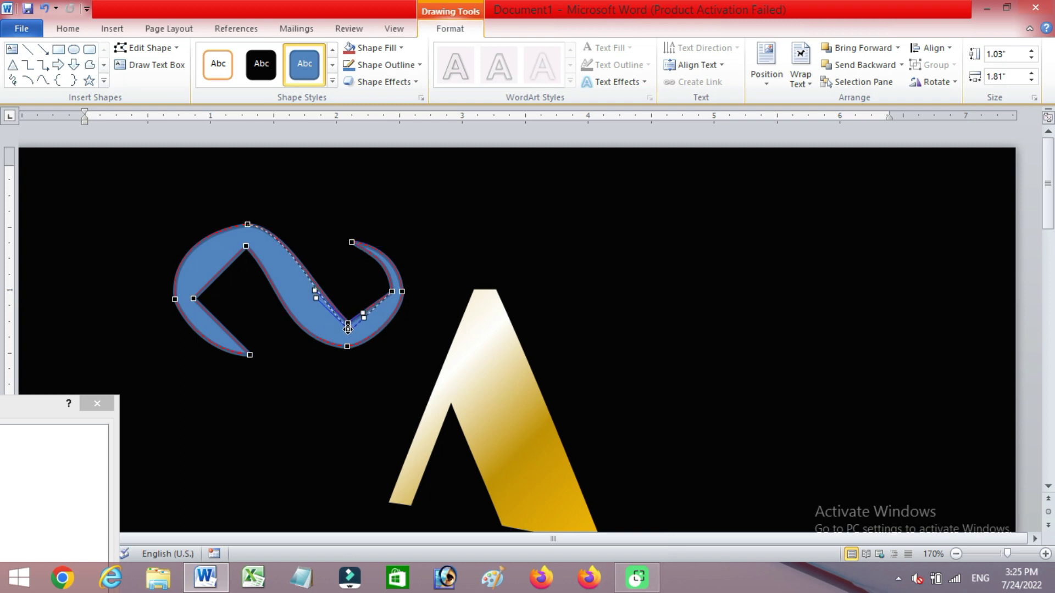
mouse_move(363, 318)
mouse_down()
mouse_move(373, 332)
mouse_move(389, 305)
mouse_up()
click(391, 292)
click(347, 330)
drag(312, 303, 281, 332)
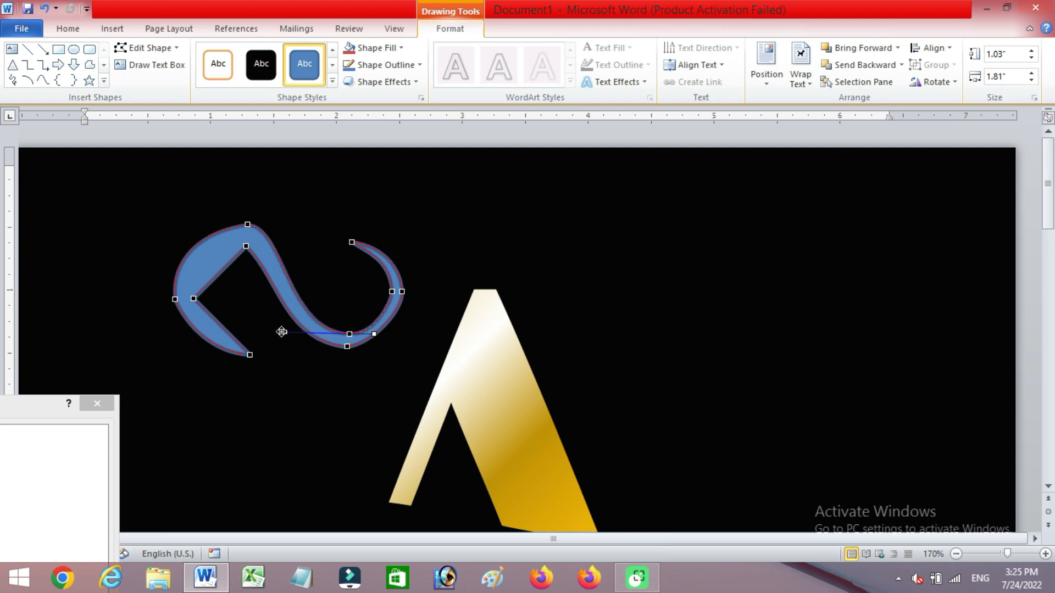
mouse_move(357, 353)
mouse_down()
mouse_move(359, 342)
mouse_move(381, 349)
mouse_up()
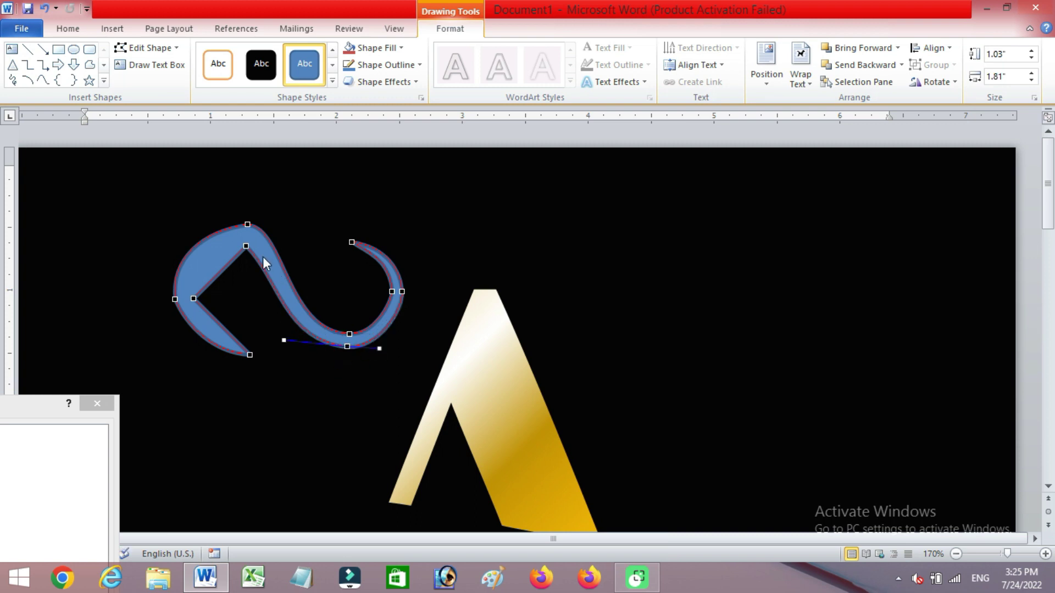
Round the swoosh's top point, left curve and inner corner into flowing curves.
drag(245, 223, 244, 224)
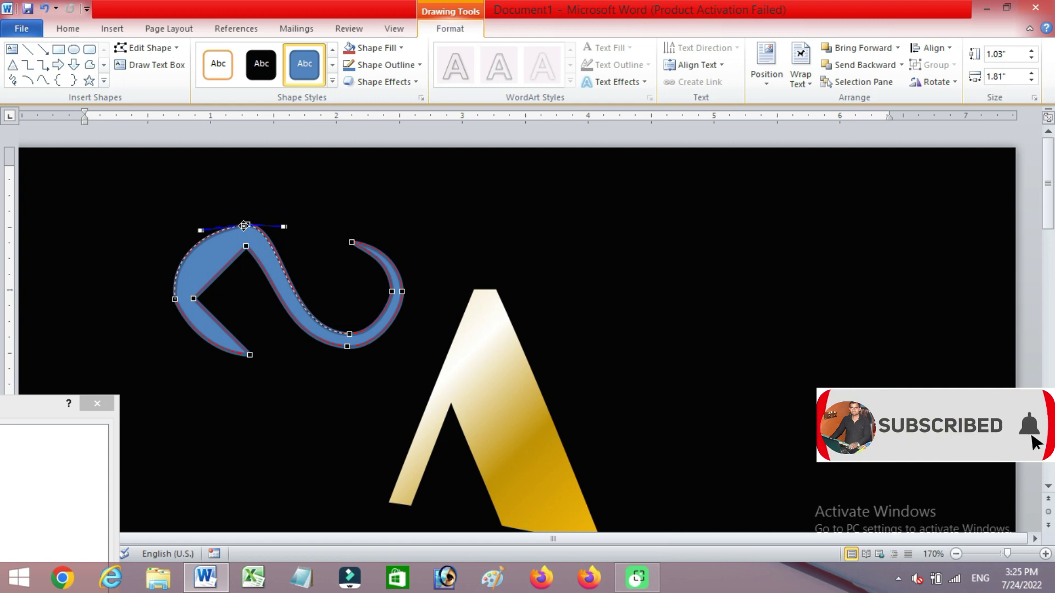
drag(200, 229, 207, 217)
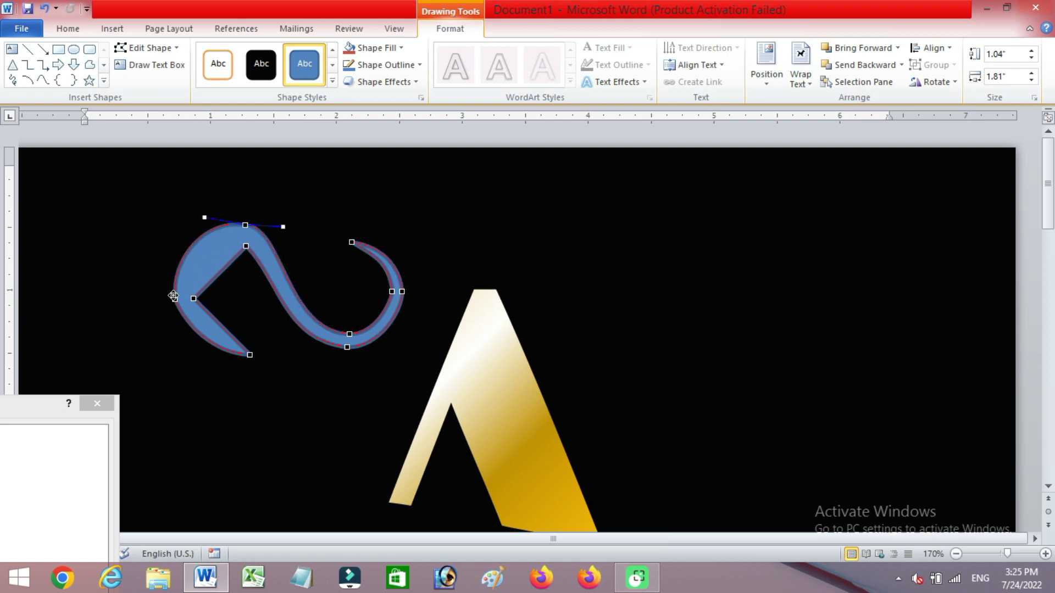
drag(169, 258, 161, 260)
drag(290, 237, 290, 237)
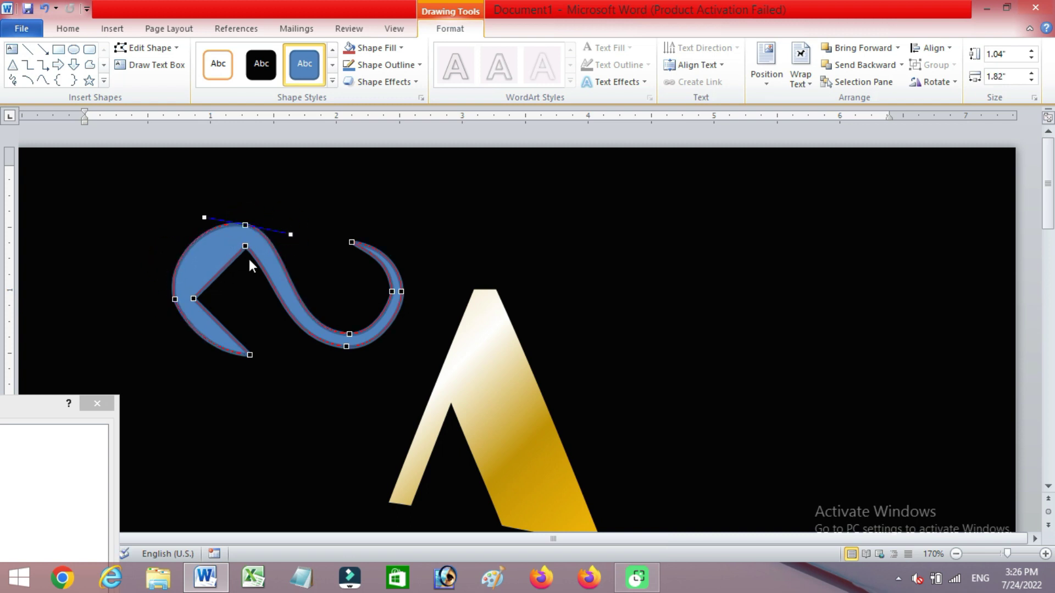
click(245, 241)
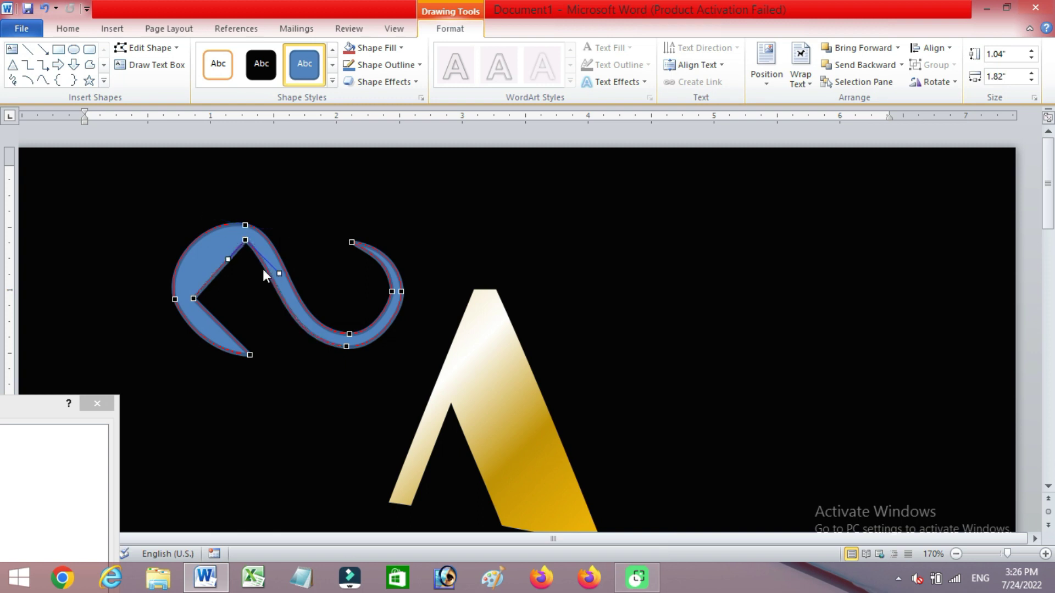
drag(228, 258, 200, 233)
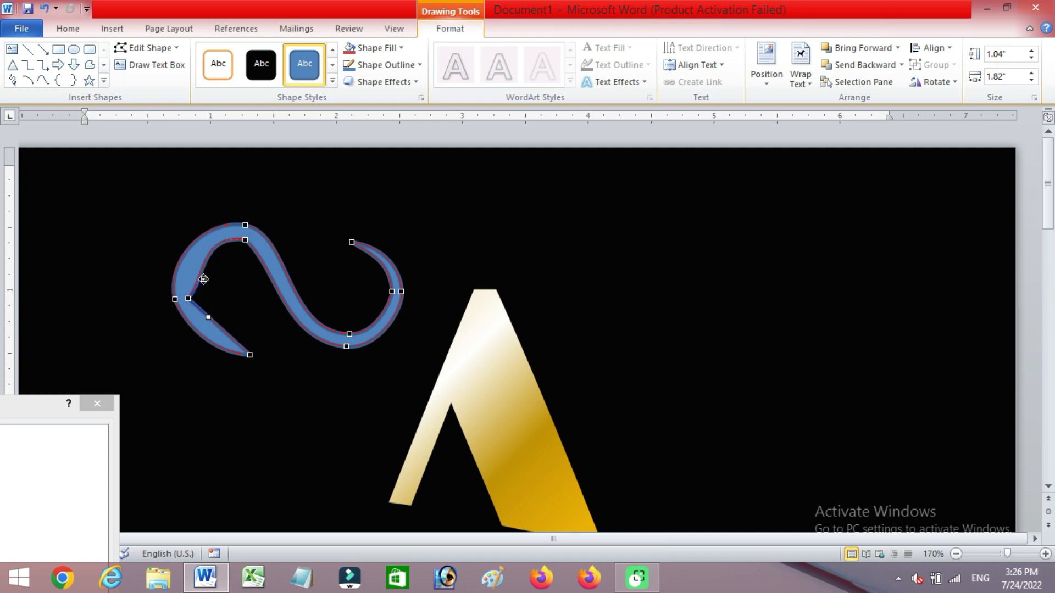
mouse_move(185, 298)
mouse_down()
mouse_move(195, 335)
mouse_move(245, 347)
mouse_up()
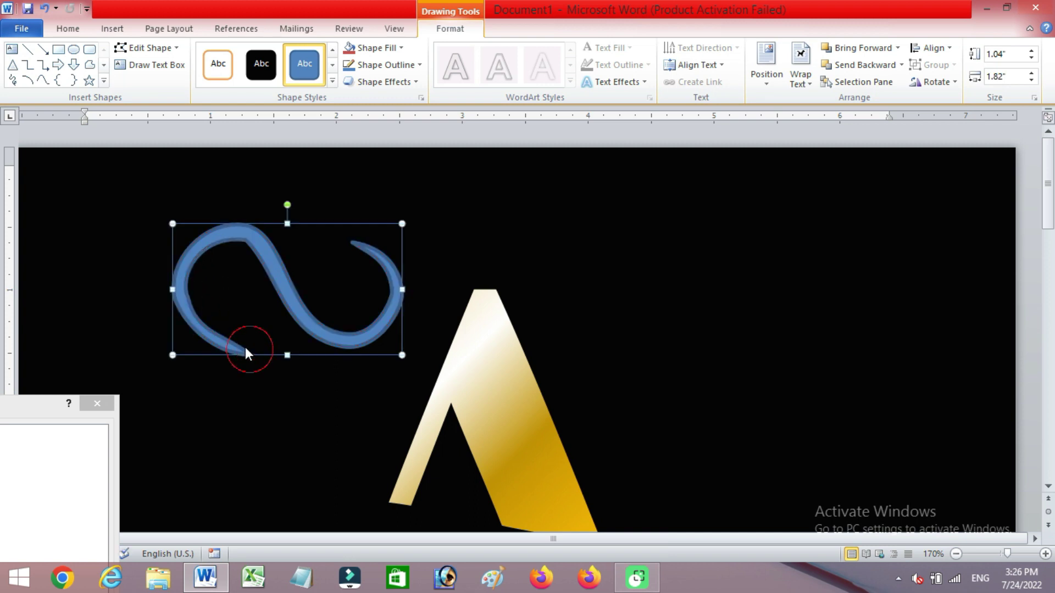
Taper the swoosh's lower-left tail and smooth the curve around its left point.
right_click(232, 346)
click(246, 175)
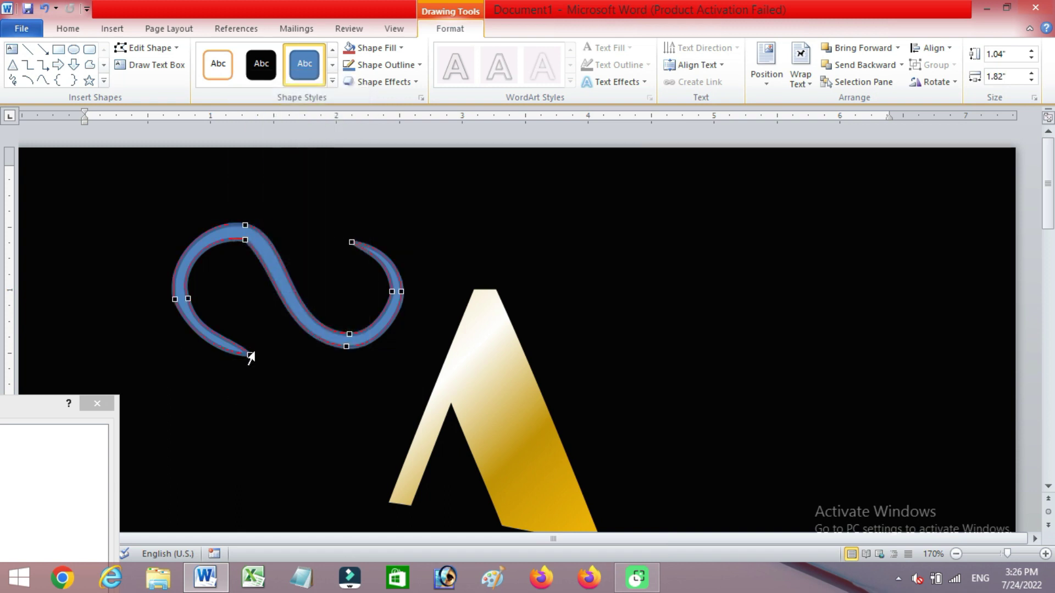
mouse_move(250, 354)
mouse_down()
mouse_move(225, 345)
mouse_move(212, 359)
mouse_up()
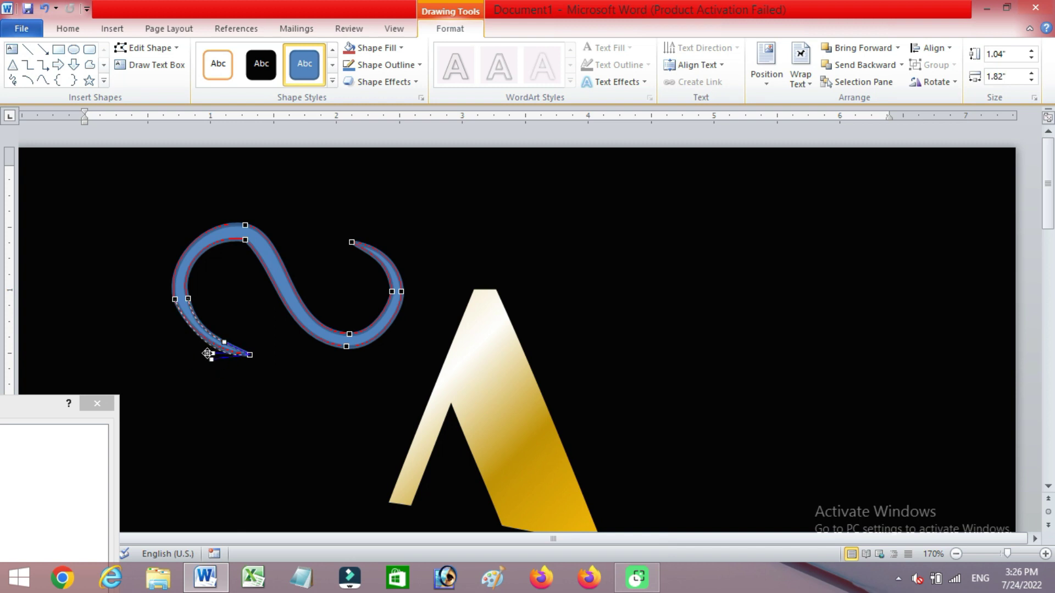
click(171, 301)
drag(184, 326, 179, 326)
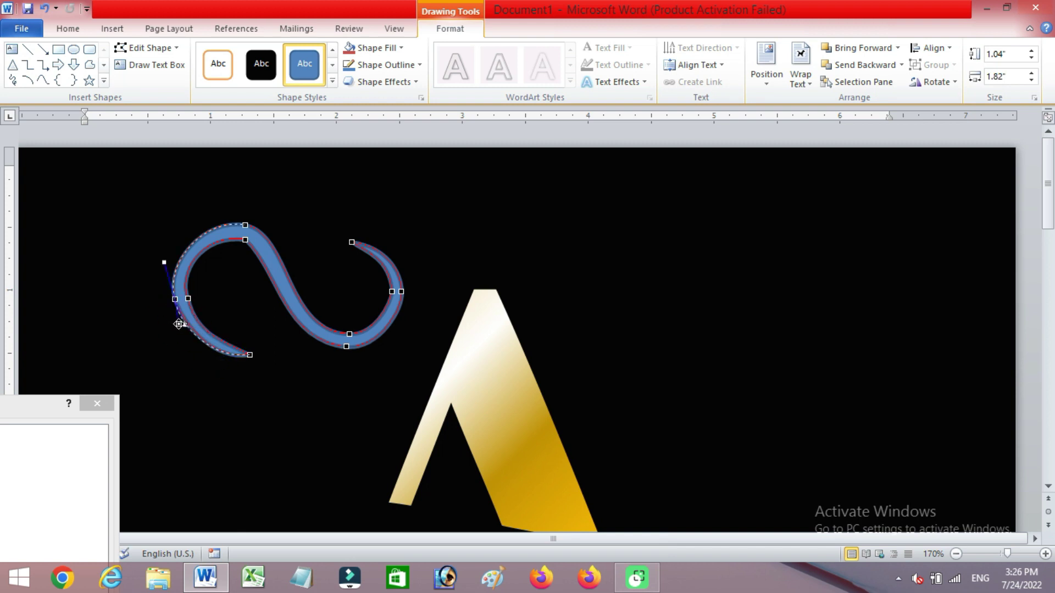
click(251, 355)
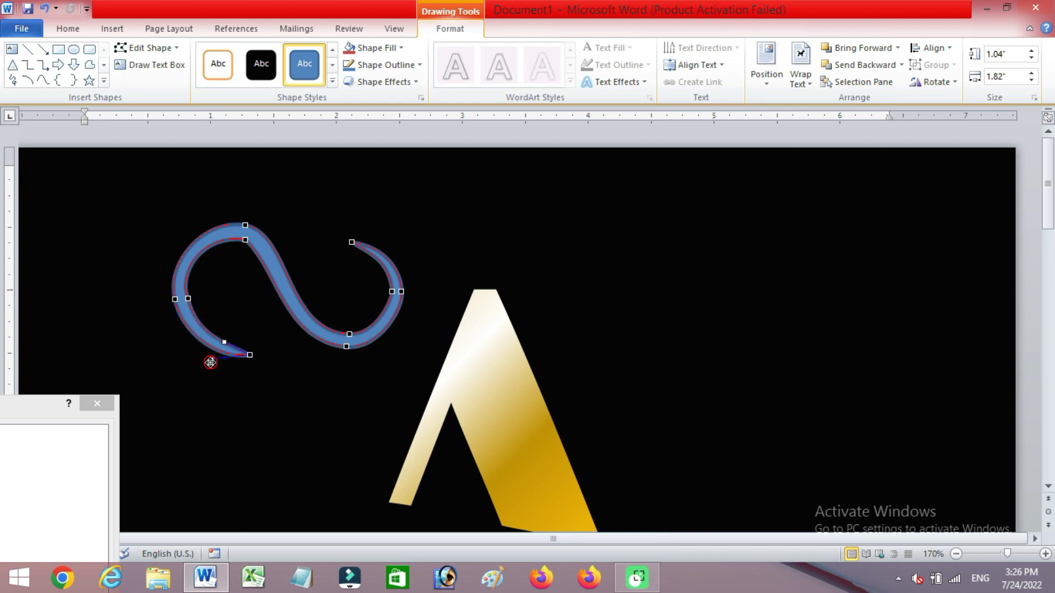
drag(211, 358, 212, 357)
Reshape the swoosh's top curve by pulling its tangent upward and fine-tuning its right side.
click(245, 225)
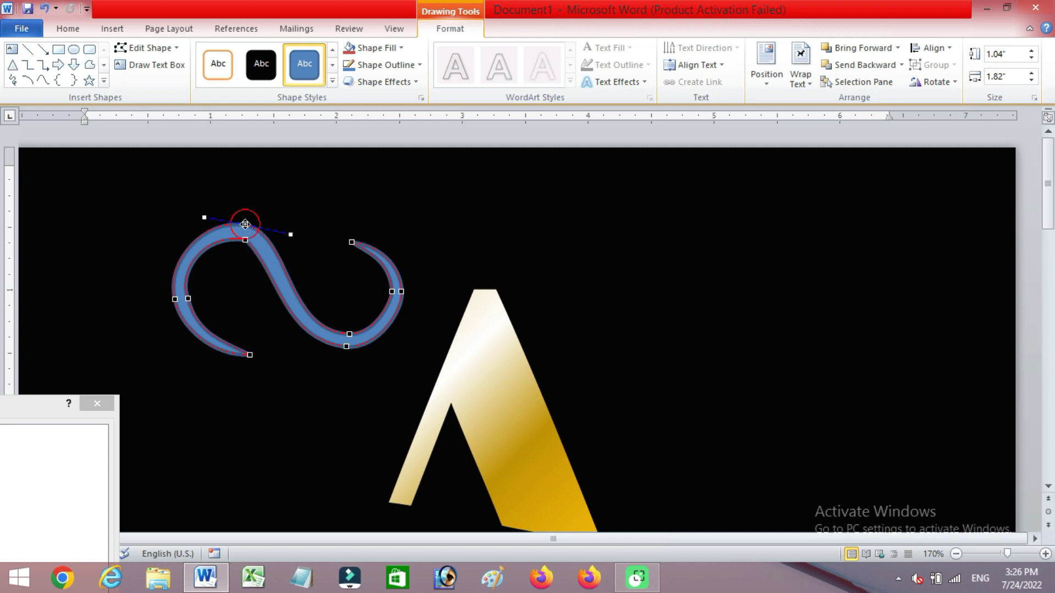
drag(245, 236, 247, 238)
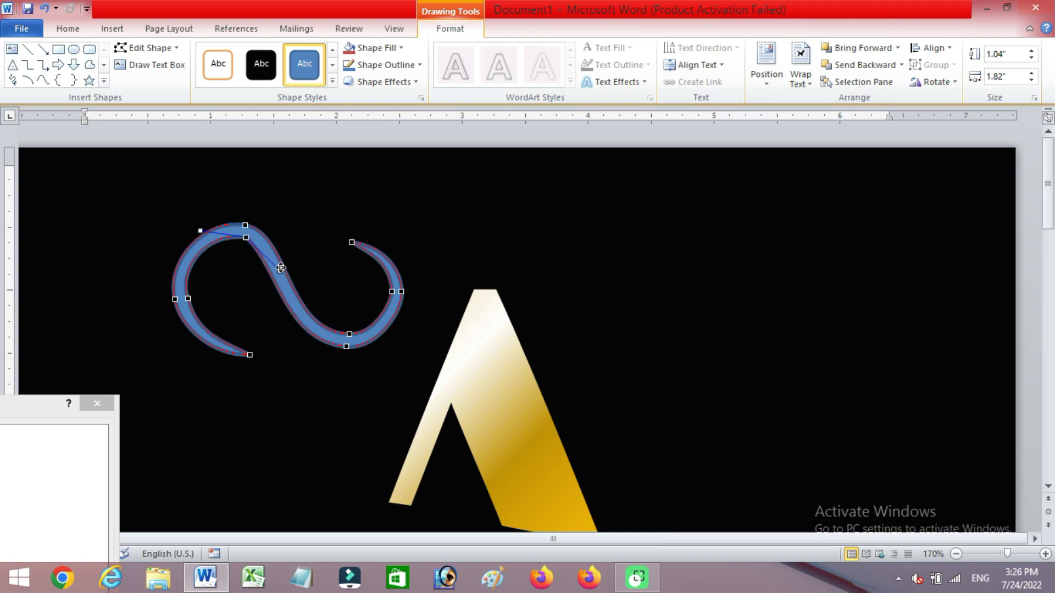
mouse_move(279, 269)
mouse_down()
mouse_move(271, 233)
mouse_move(277, 240)
mouse_up()
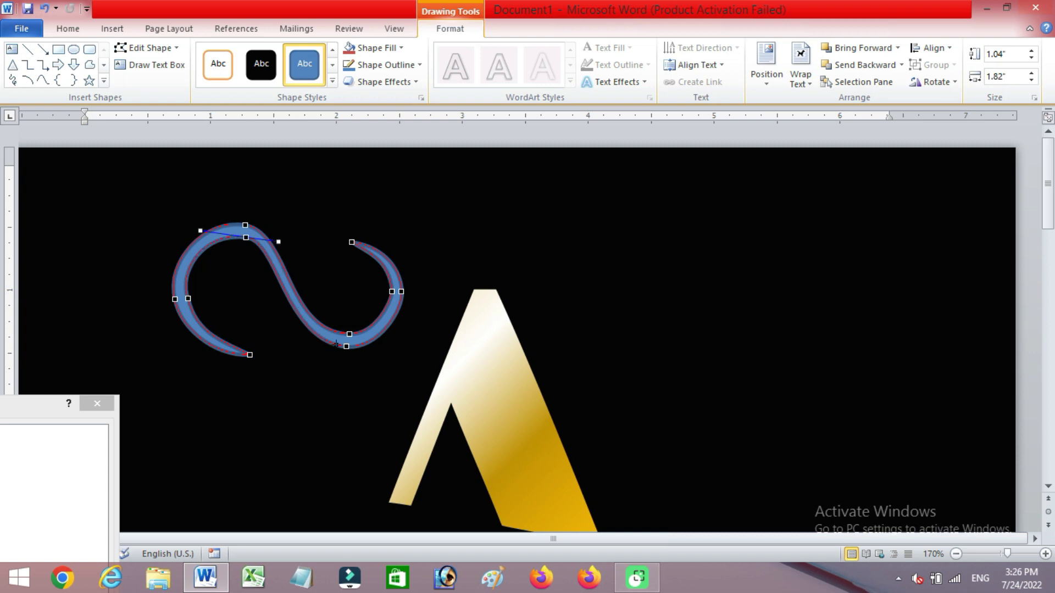
click(247, 223)
drag(289, 235, 298, 237)
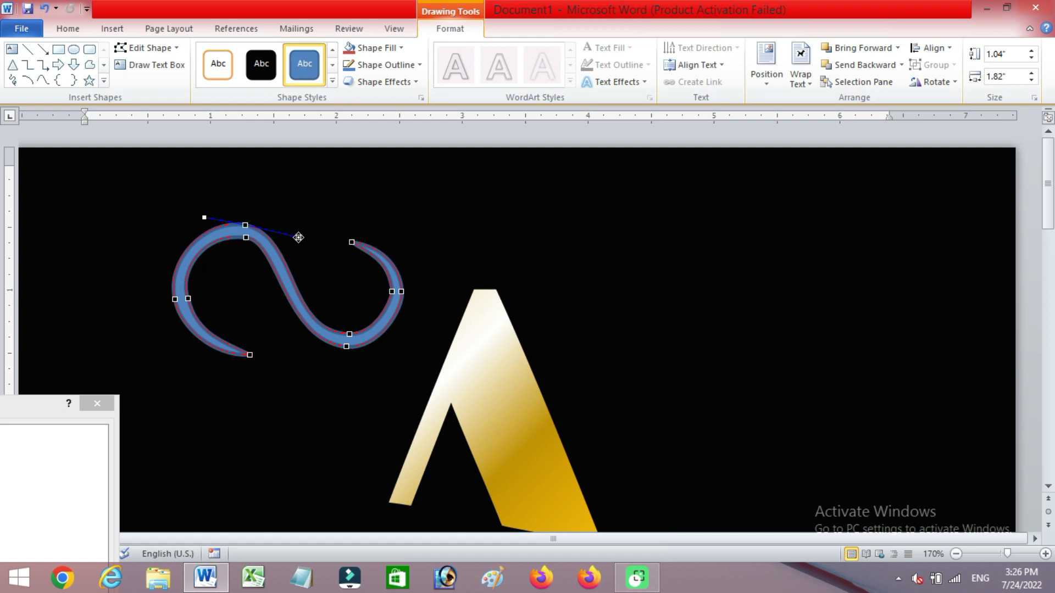
click(449, 250)
Adjust the swoosh's right-hand bend and top-right end into a smooth S-curve.
click(361, 318)
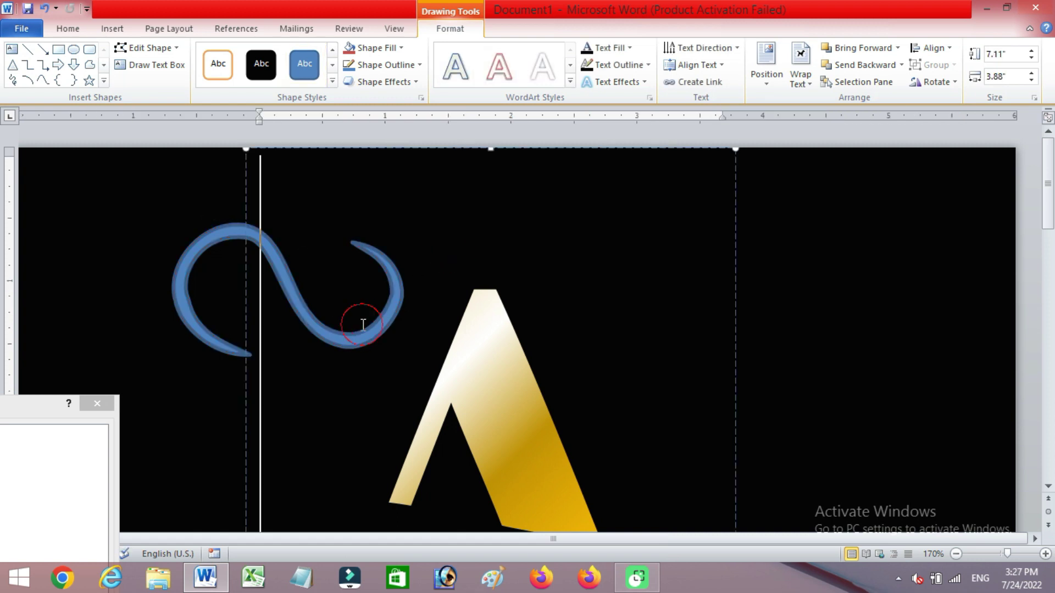
right_click(378, 328)
click(425, 149)
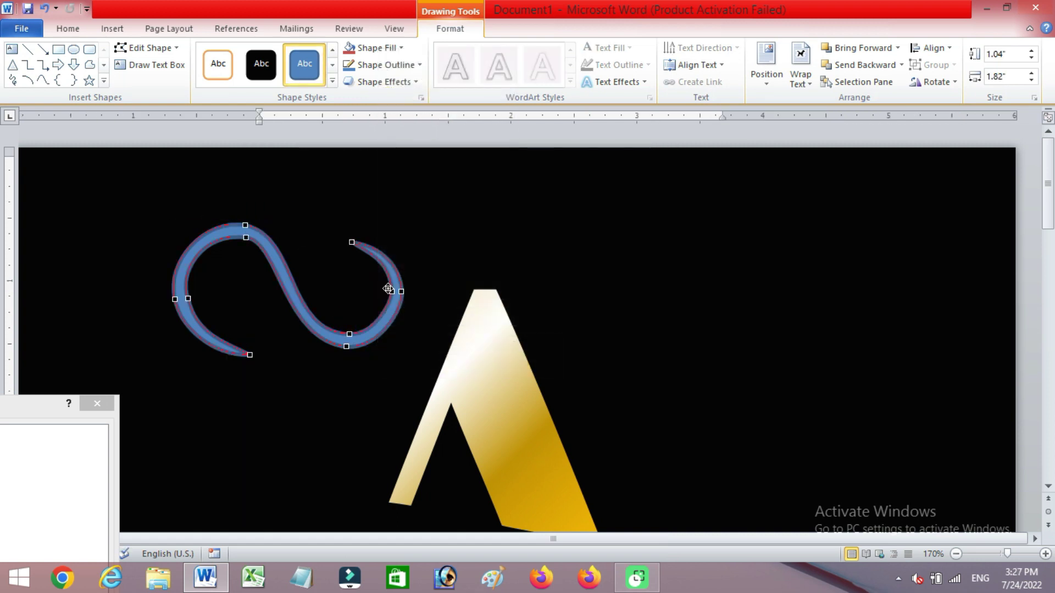
mouse_move(391, 257)
mouse_down()
mouse_move(405, 269)
mouse_move(386, 241)
mouse_up()
click(402, 291)
click(351, 241)
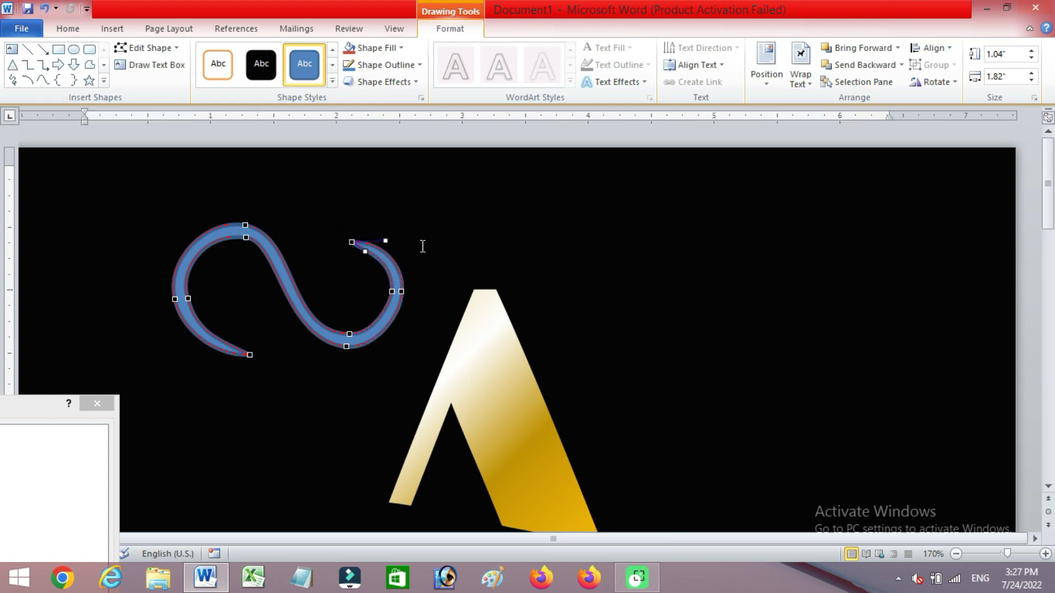
click(428, 268)
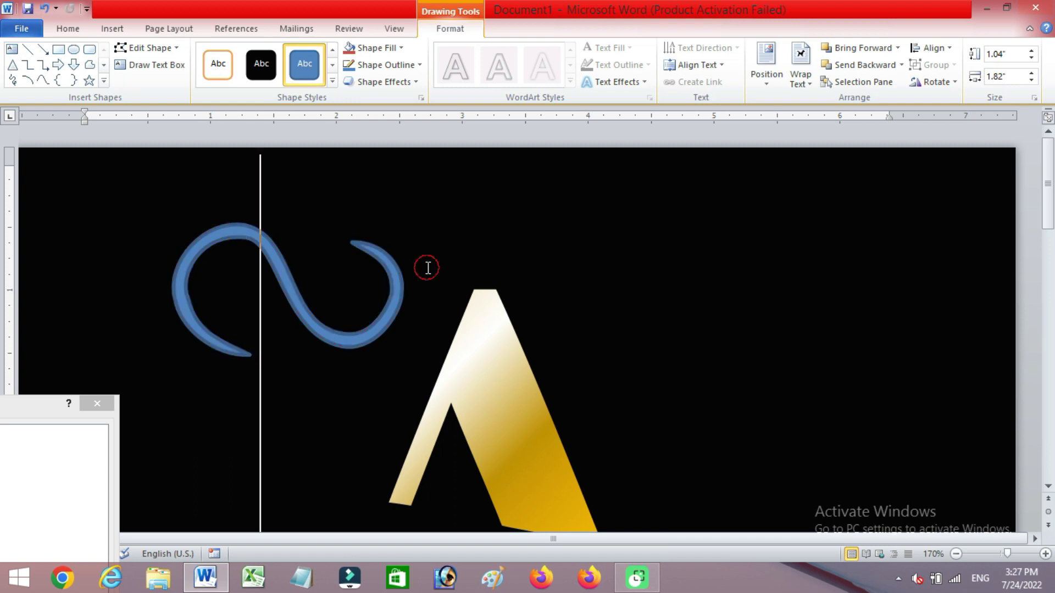
click(351, 338)
Move the swoosh onto the gold A, widen it to 3.56", and tilt it diagonally across the letter.
drag(351, 339, 499, 462)
scroll(470, 247, down, 5)
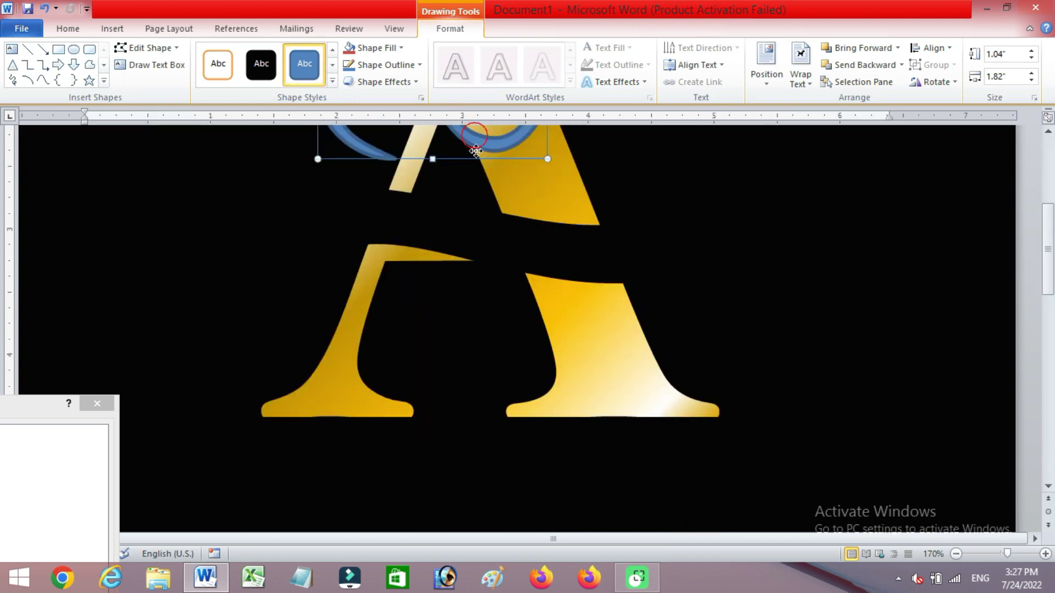
drag(475, 150, 463, 330)
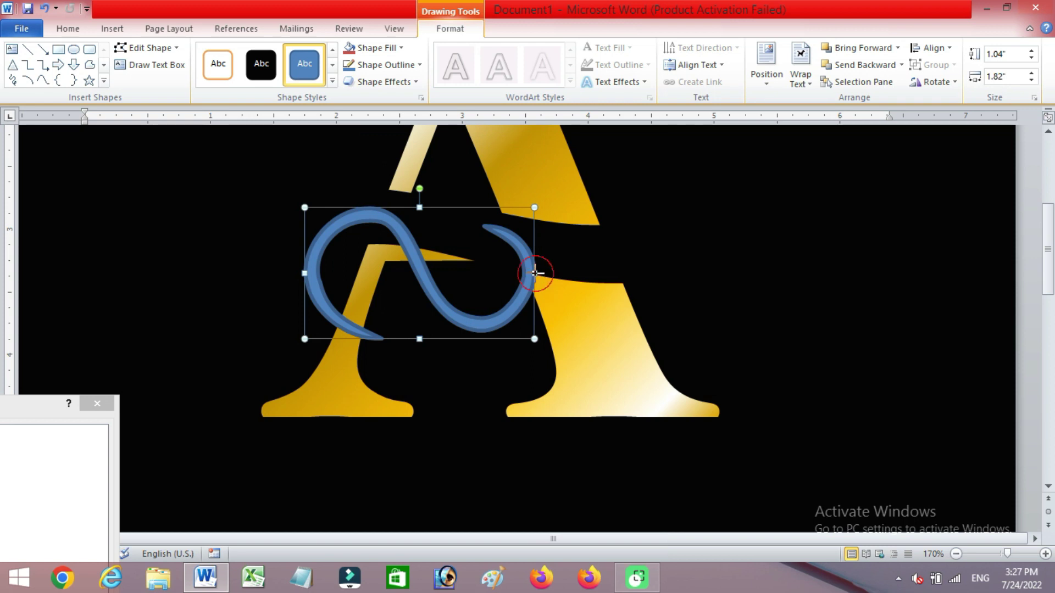
drag(534, 273, 753, 242)
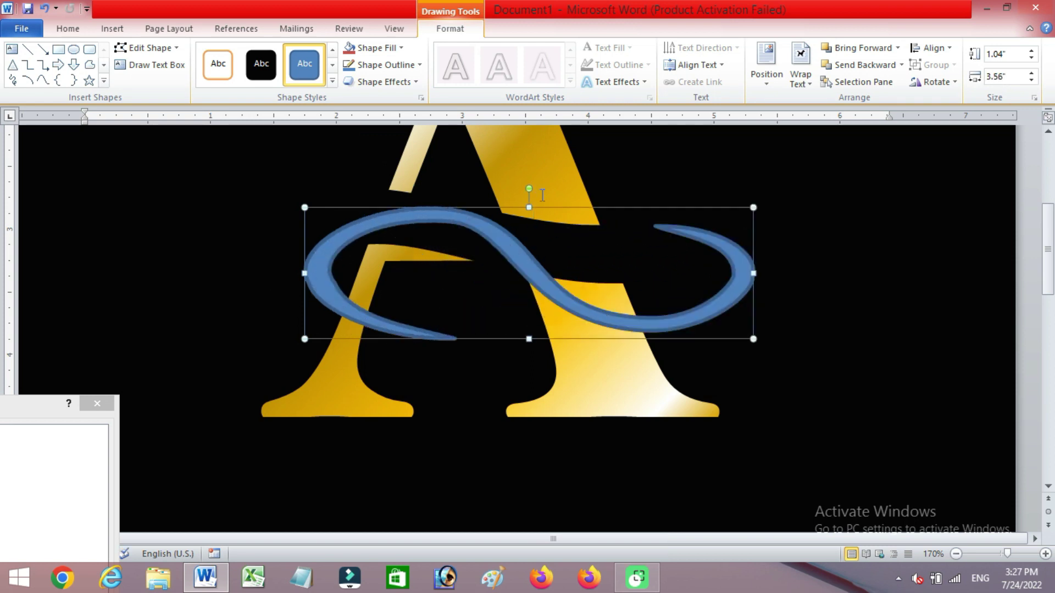
drag(528, 189, 502, 204)
scroll(501, 209, down, 5)
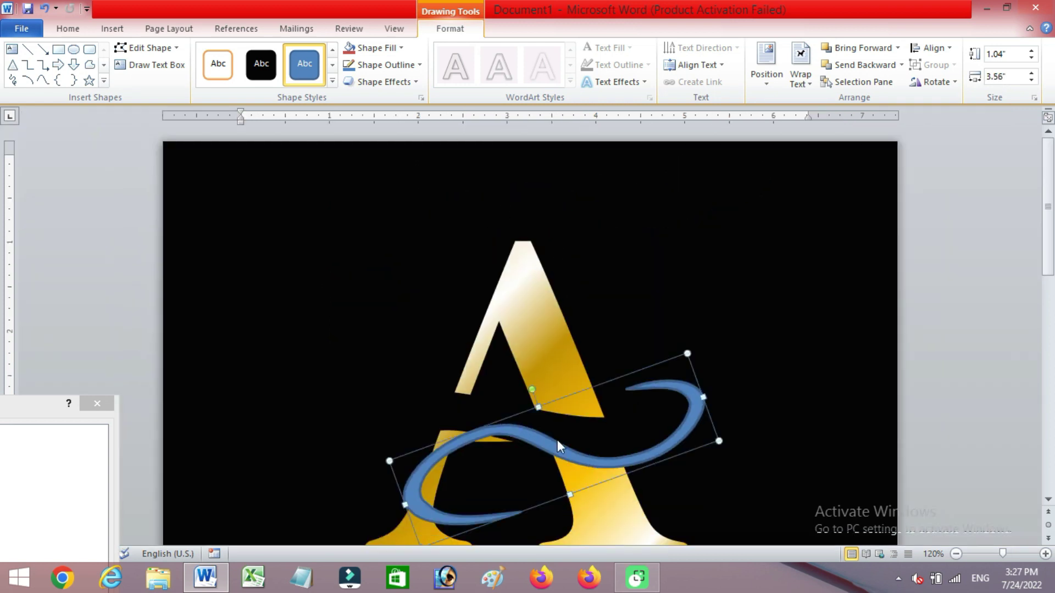
mouse_move(557, 440)
mouse_down()
mouse_move(544, 417)
mouse_move(519, 430)
mouse_up()
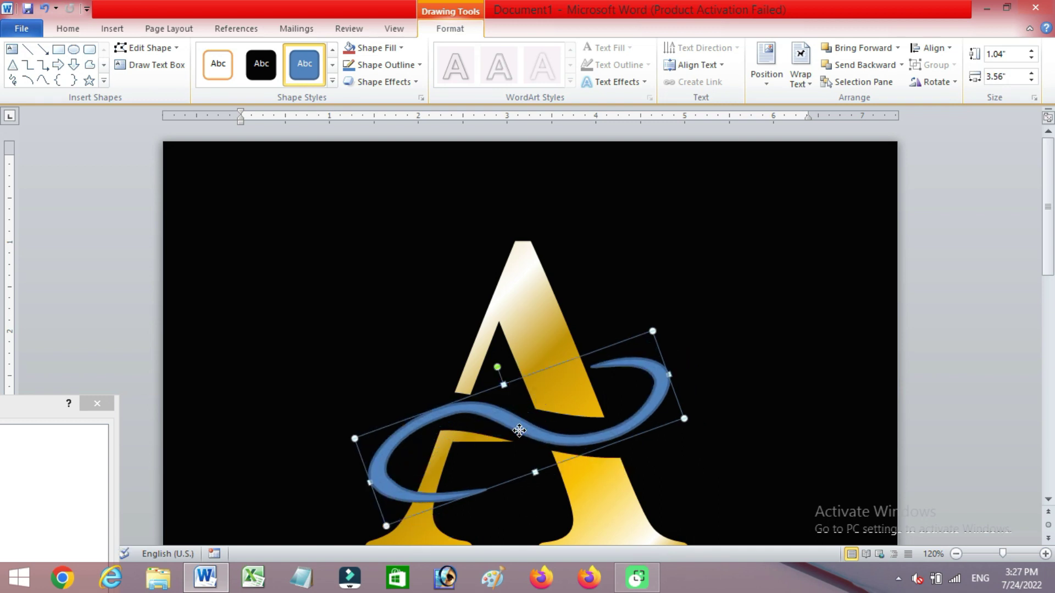
Reshape the swoosh's left loop and bottom segment.
right_click(519, 431)
click(552, 257)
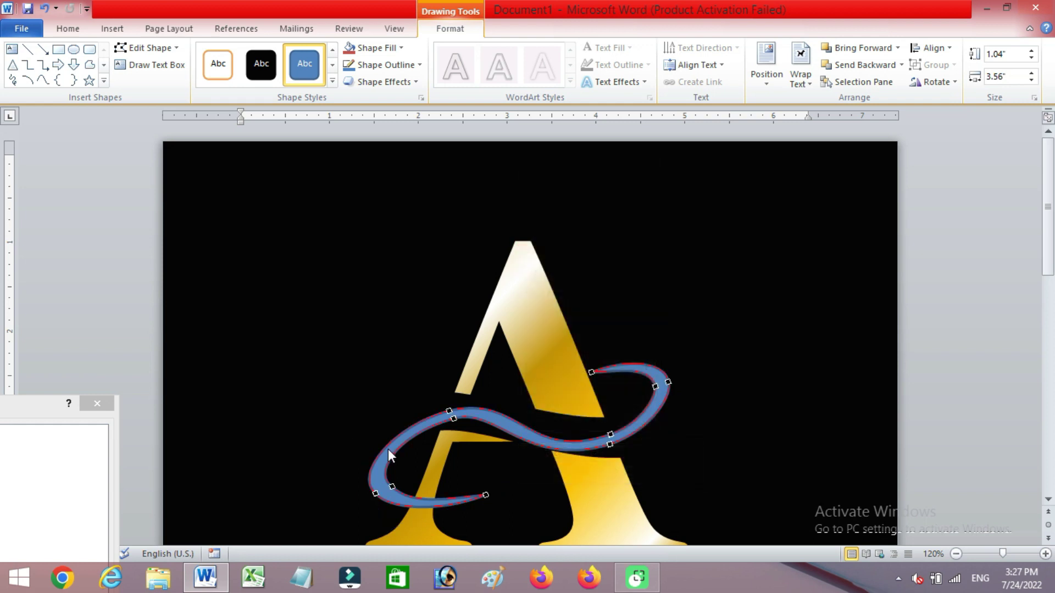
click(447, 409)
mouse_move(391, 425)
mouse_down()
mouse_move(372, 415)
mouse_move(391, 435)
mouse_move(378, 426)
mouse_up()
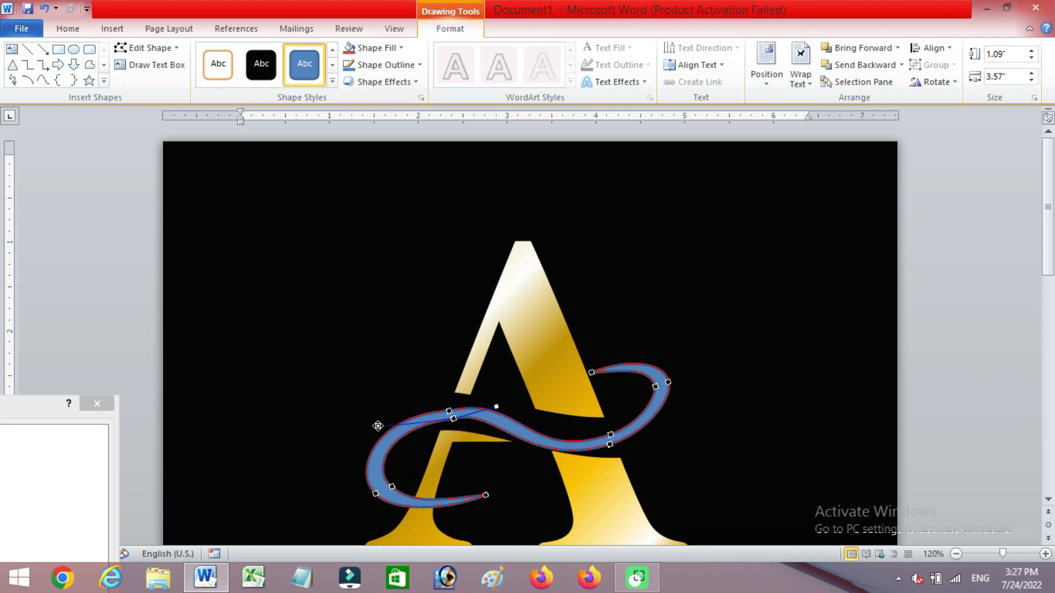
click(391, 487)
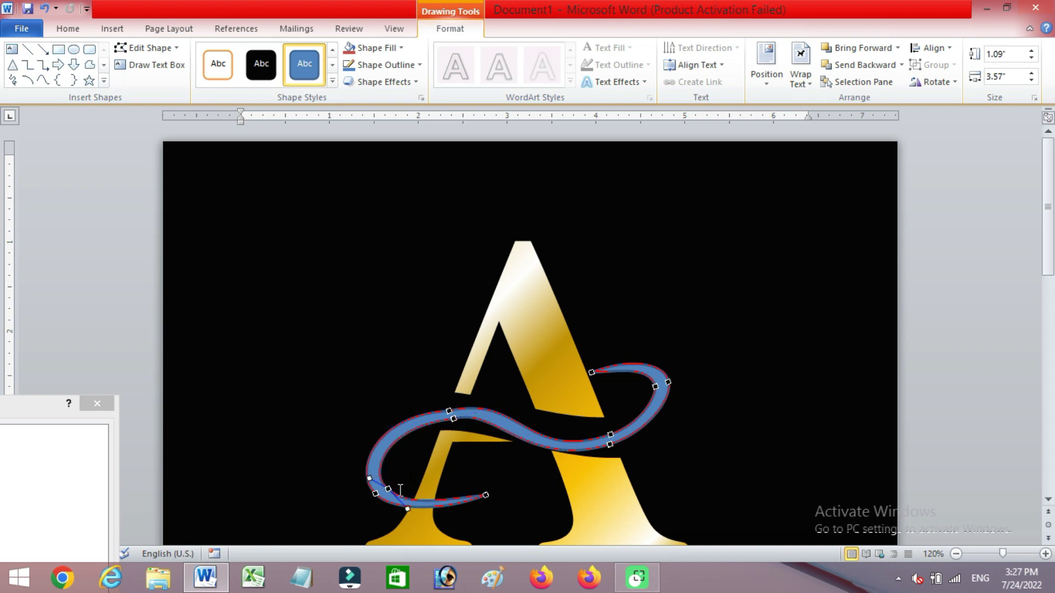
drag(406, 510, 410, 503)
Flatten the curve near the swoosh's upper-left point and adjust its lower-middle curve.
click(450, 411)
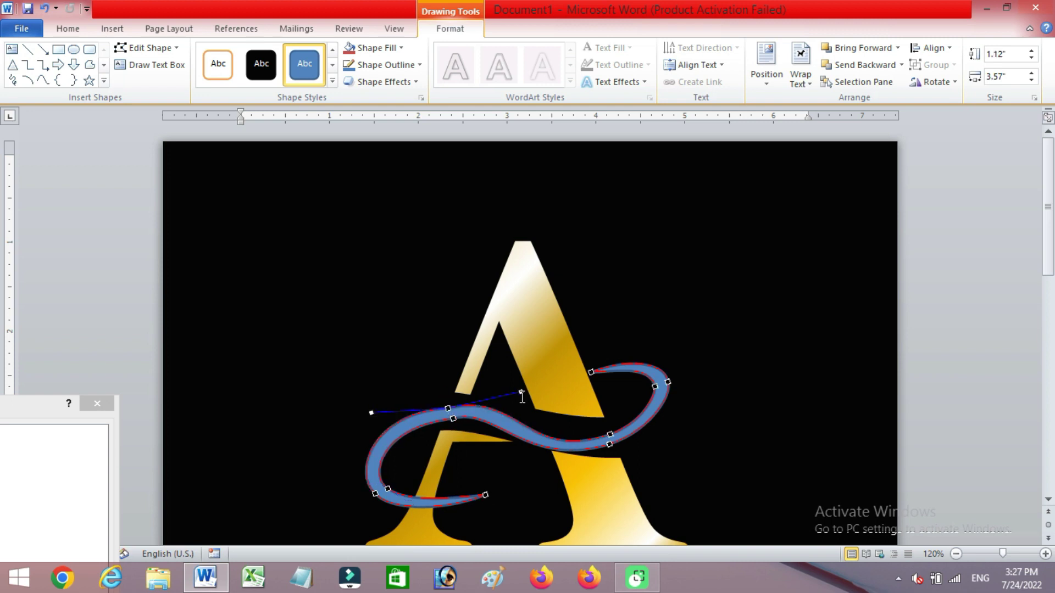
drag(519, 399, 518, 404)
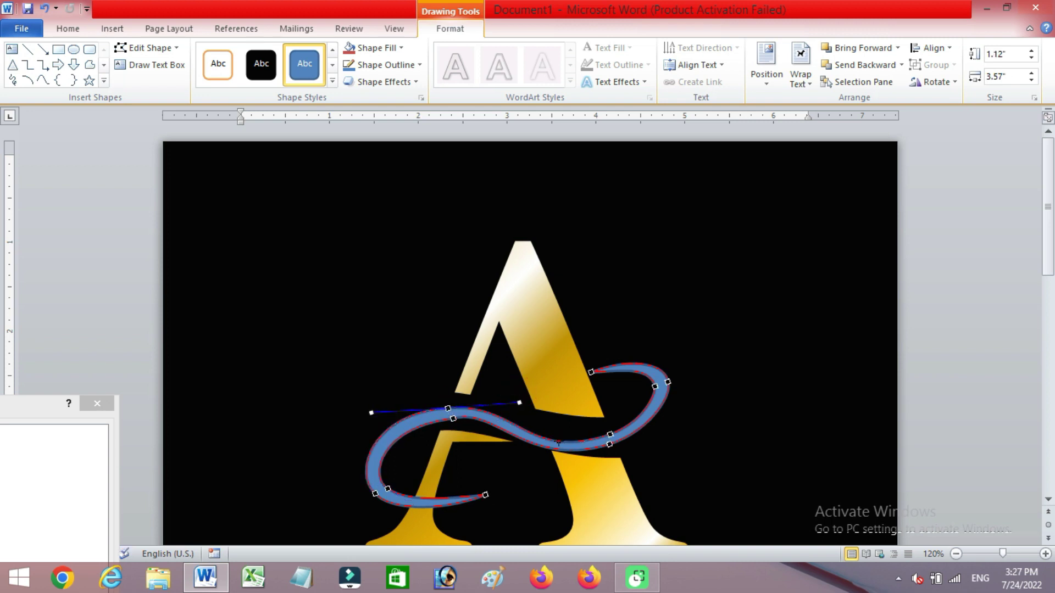
click(669, 382)
click(609, 446)
drag(645, 433, 654, 435)
click(524, 469)
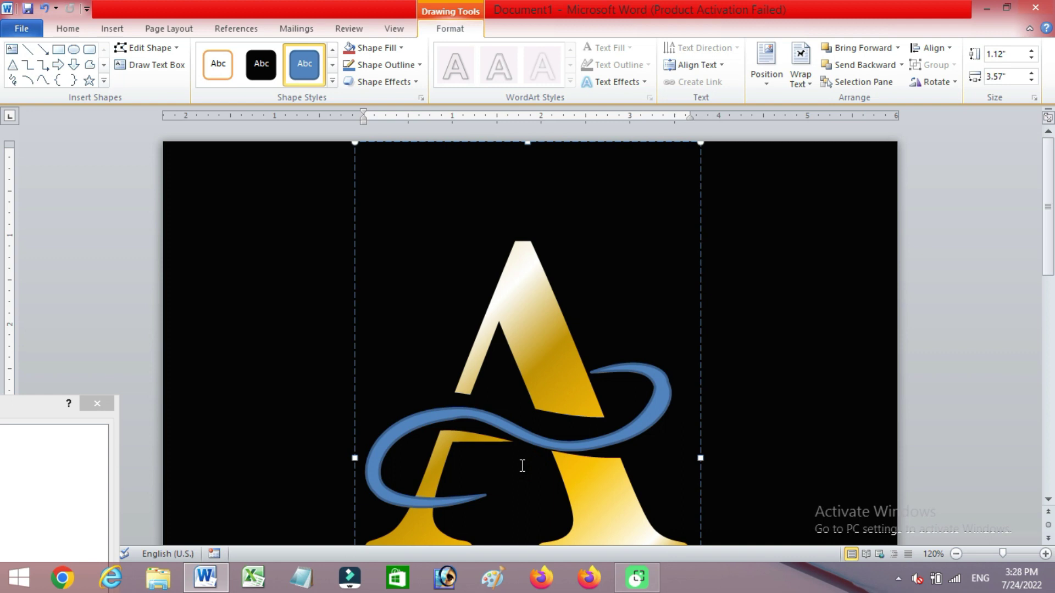
click(556, 440)
Raise the top of the swoosh's right loop and tighten the curve at its right end.
right_click(556, 441)
click(604, 262)
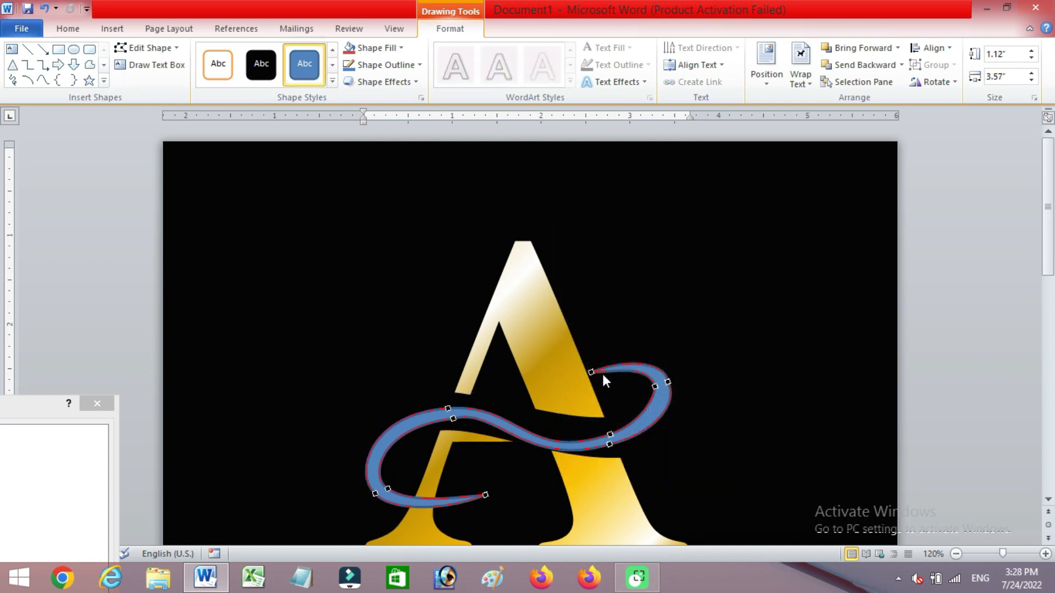
drag(611, 376, 632, 343)
click(667, 383)
drag(680, 405, 673, 403)
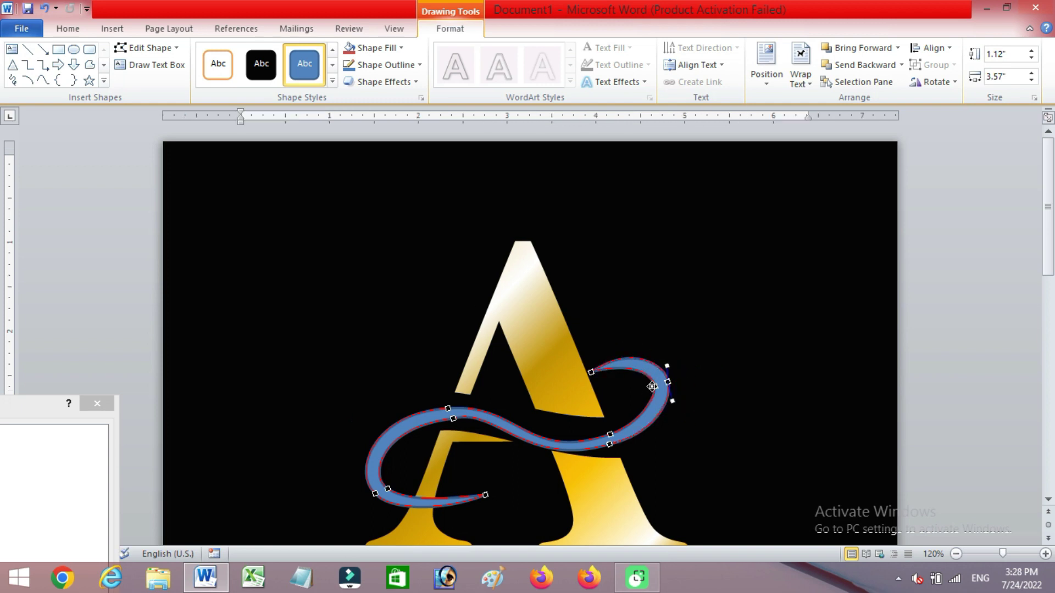
click(718, 369)
click(601, 437)
Adjust the swoosh's curve where it passes the A's crossbar.
right_click(601, 437)
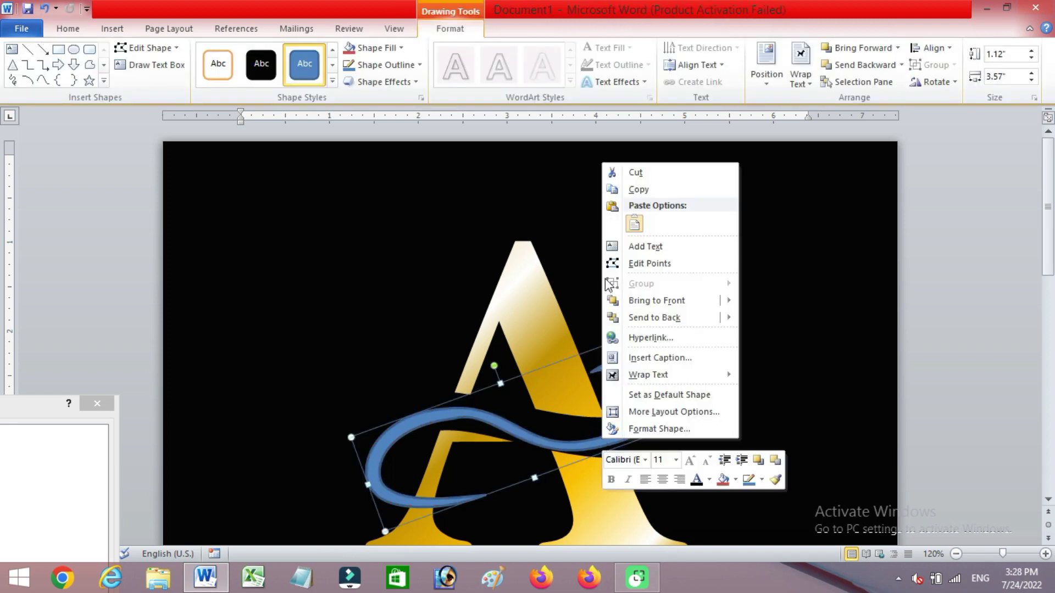
click(618, 264)
click(452, 419)
drag(496, 402, 496, 408)
click(678, 435)
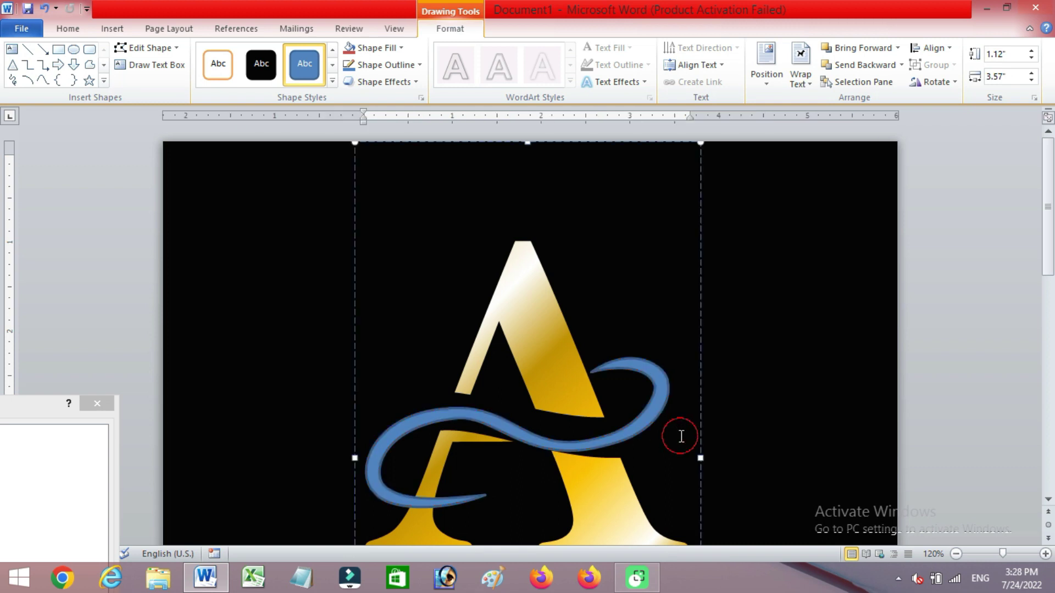
click(595, 436)
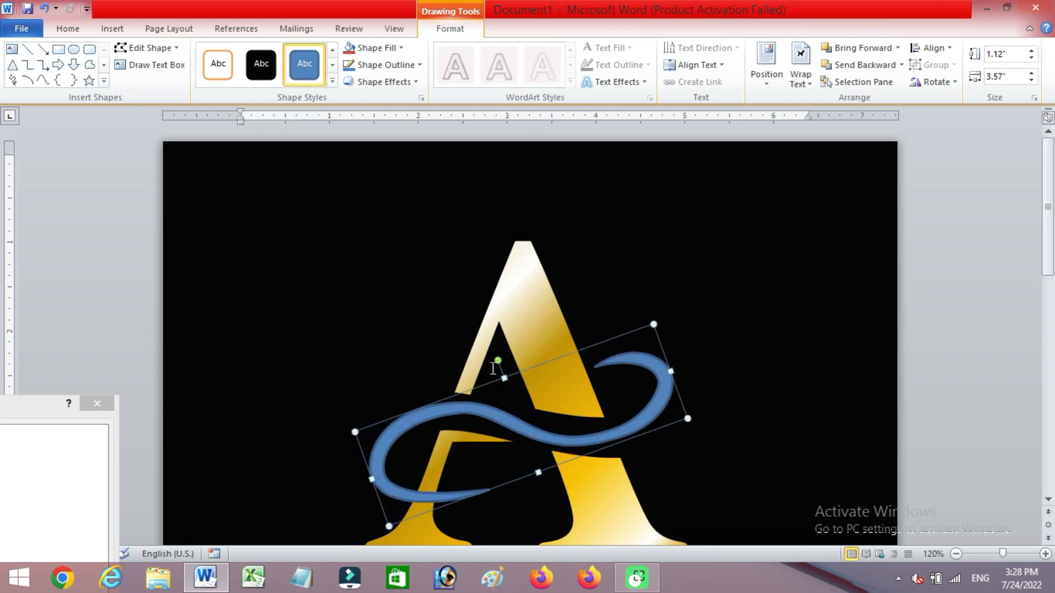
Rotate the swirl, undo it, and nudge the swirl slightly left instead.
drag(498, 361, 501, 366)
key(ctrl+z)
key(Left)
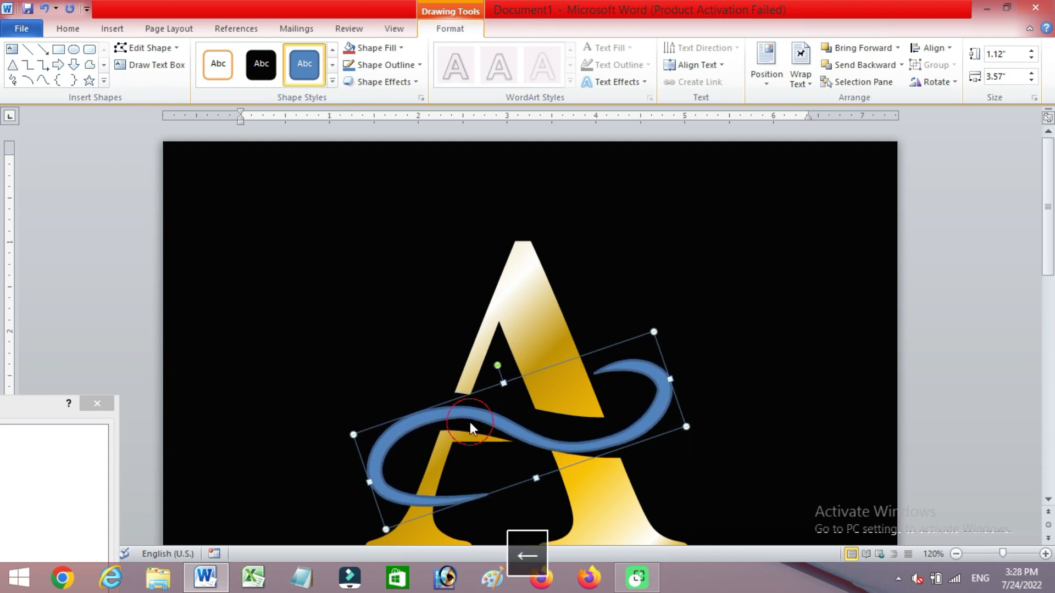
Nudge the black band down and reshape its lower-right point, lower edge and left curve to 0.75" by 2.75".
click(457, 409)
key(Down)
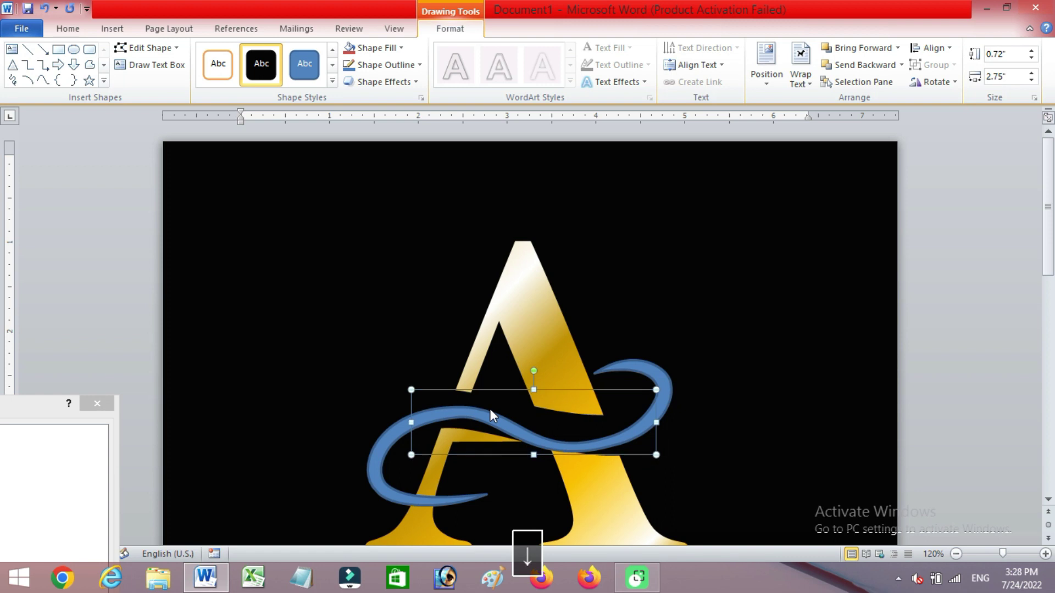
right_click(547, 428)
click(582, 242)
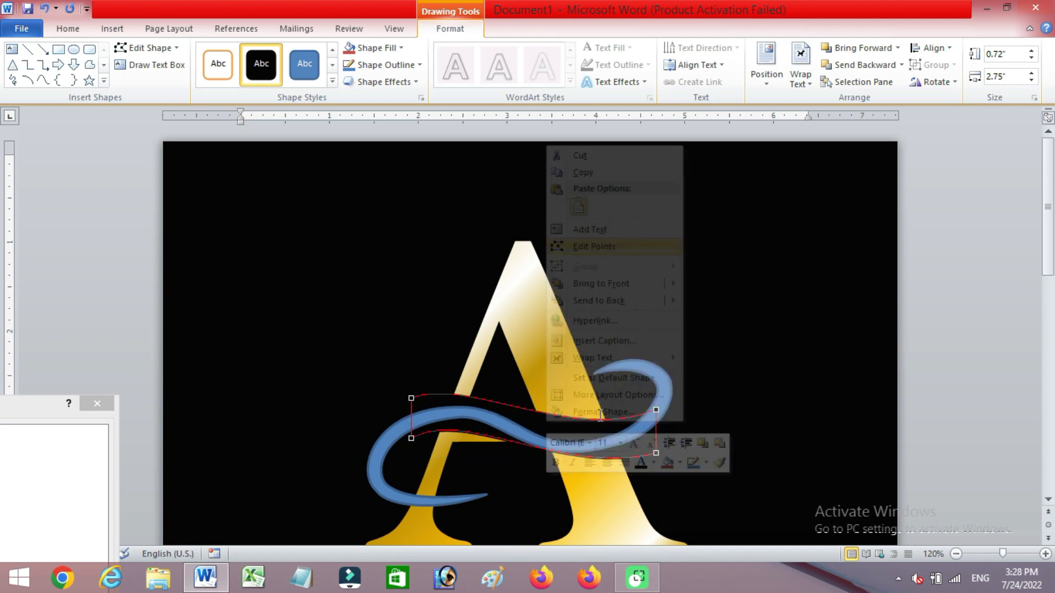
drag(656, 454, 524, 493)
drag(654, 446, 652, 434)
drag(517, 485, 521, 503)
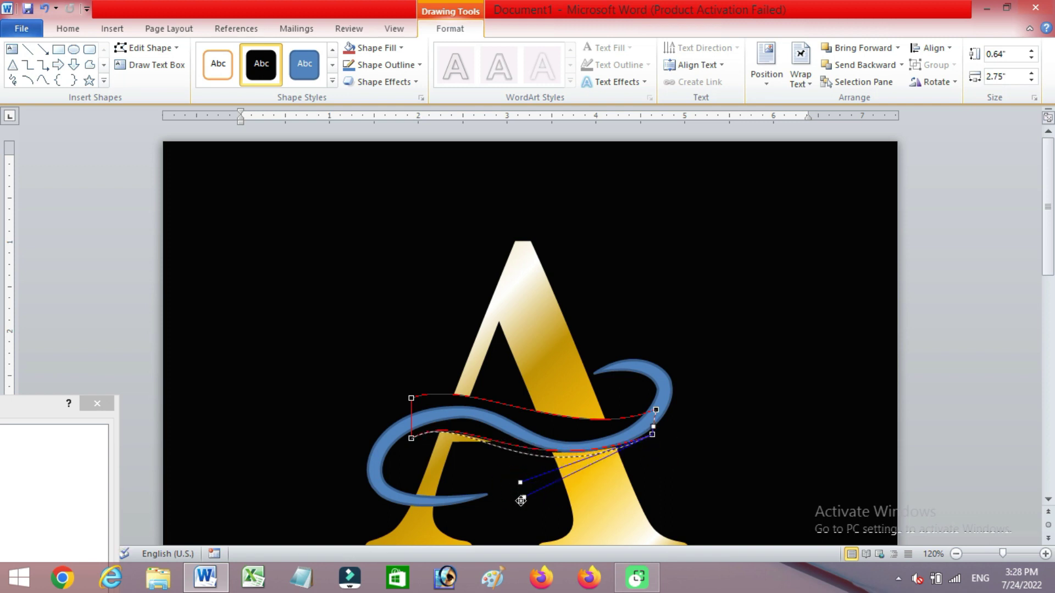
click(411, 438)
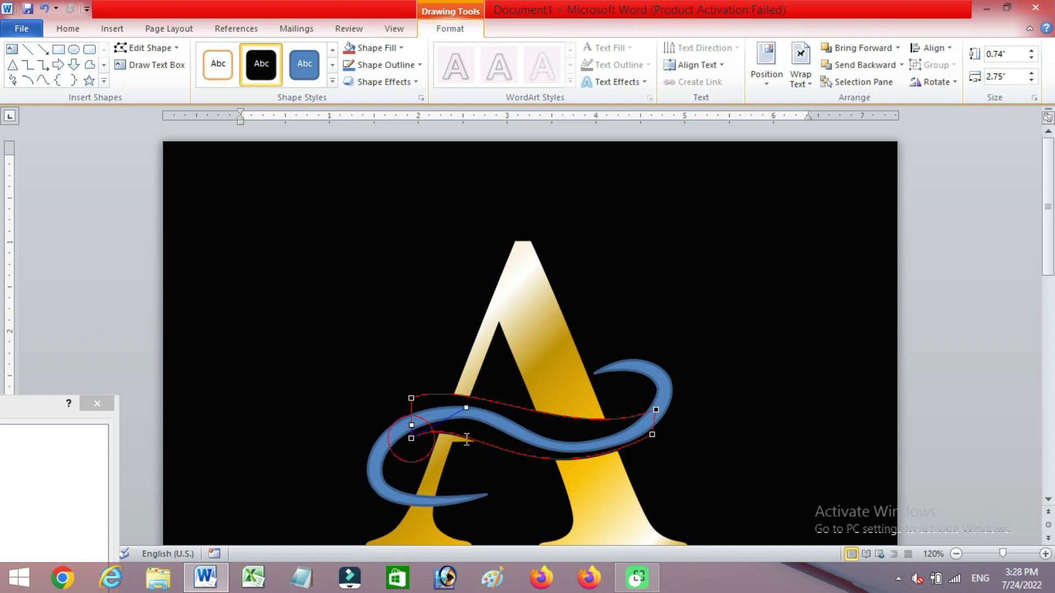
drag(467, 409, 498, 392)
click(653, 437)
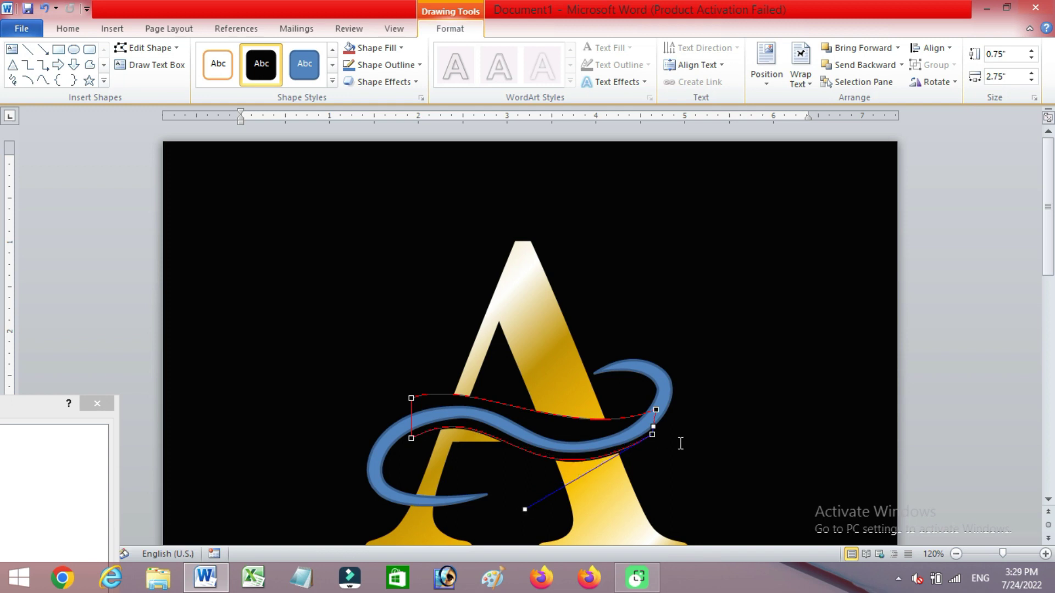
click(680, 440)
double_click(559, 441)
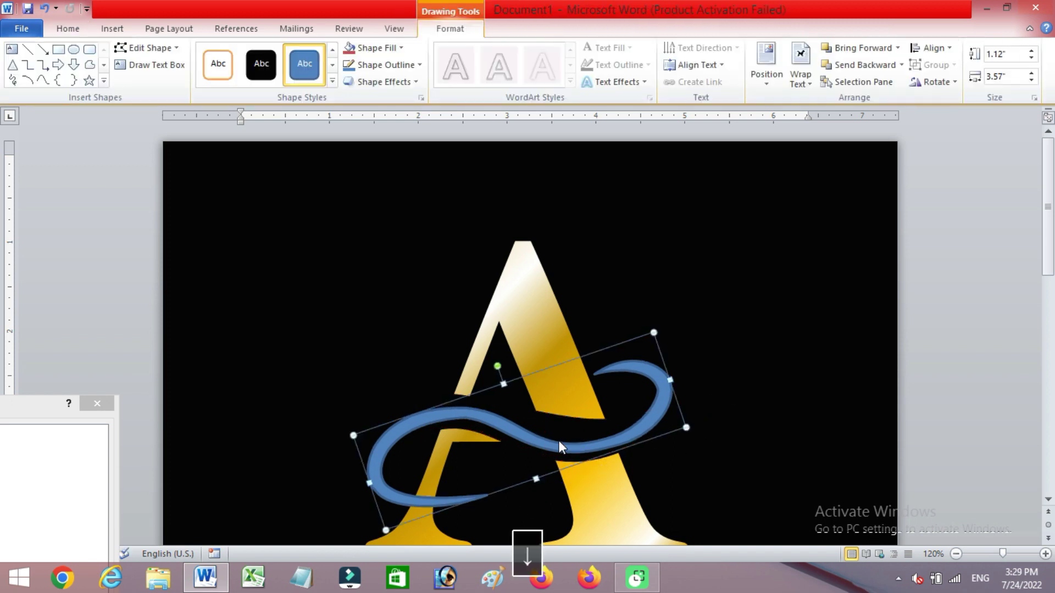
Apply a gold gradient fill to the swirl in Format Shape.
drag(38, 405, 289, 93)
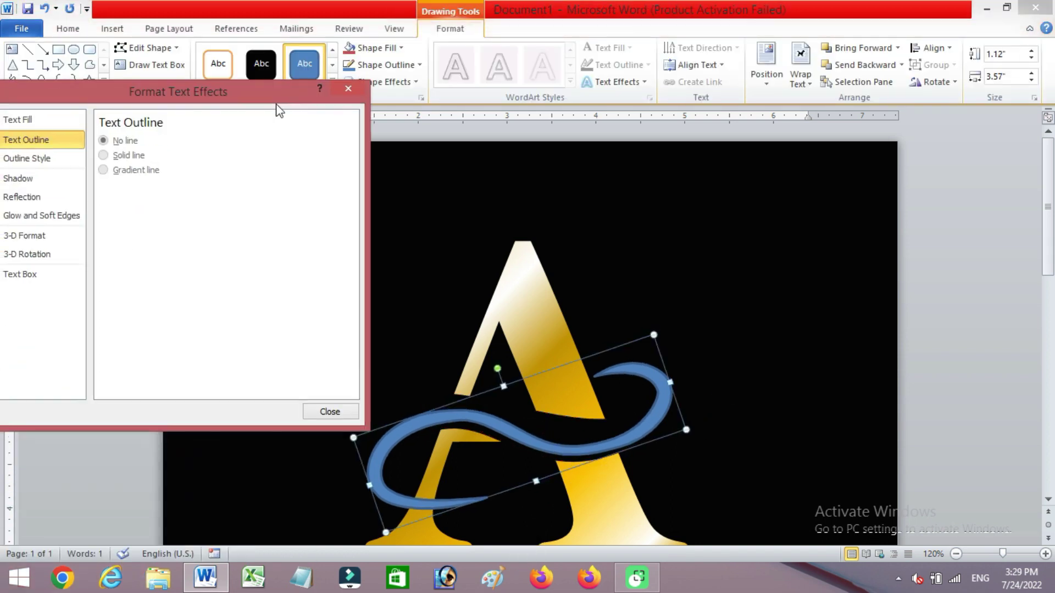
click(48, 122)
drag(147, 102, 28, 272)
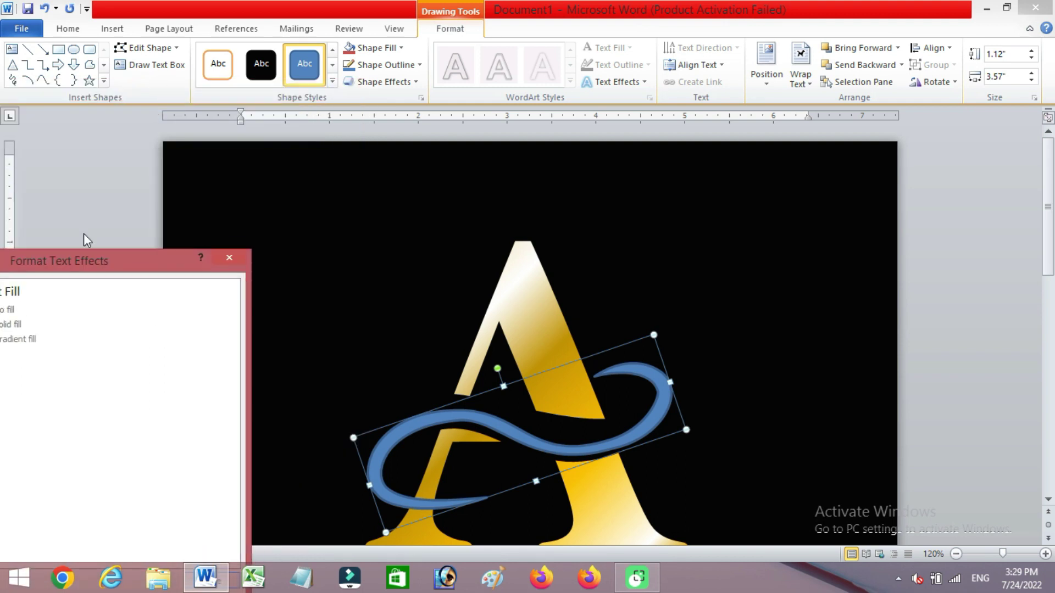
click(385, 48)
click(531, 543)
drag(162, 262, 282, 57)
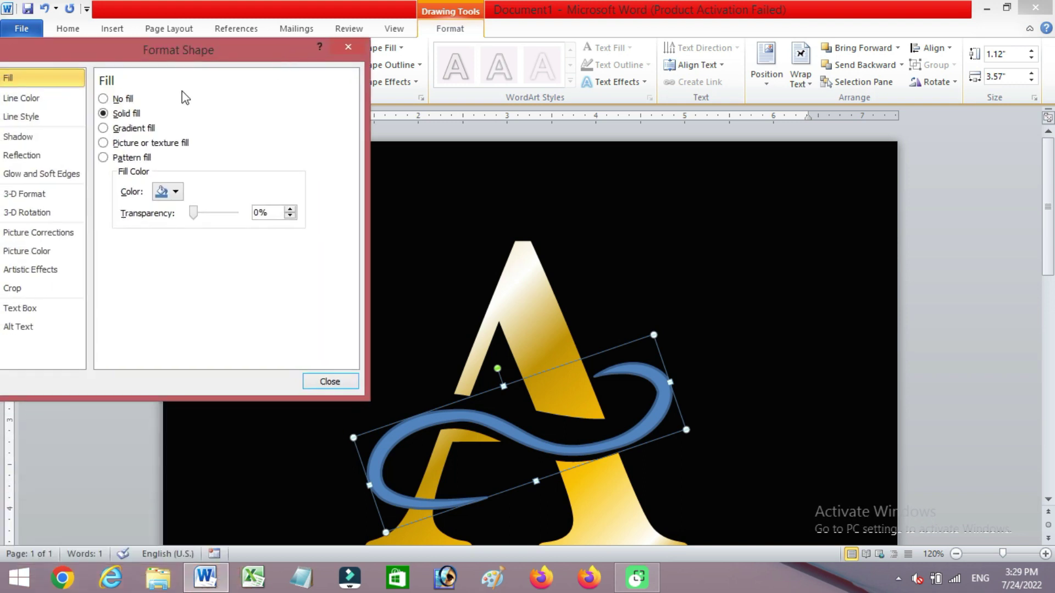
click(122, 128)
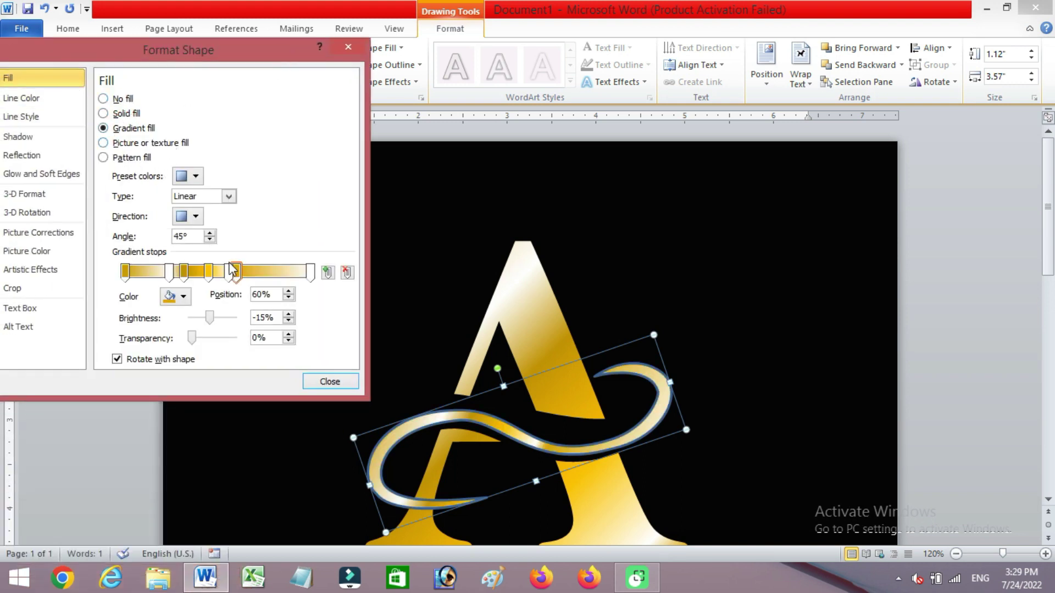
Rearrange the gradient stops, removing the 60% stop and placing stops at 11%, 22% and 43%.
drag(240, 271, 311, 273)
click(347, 273)
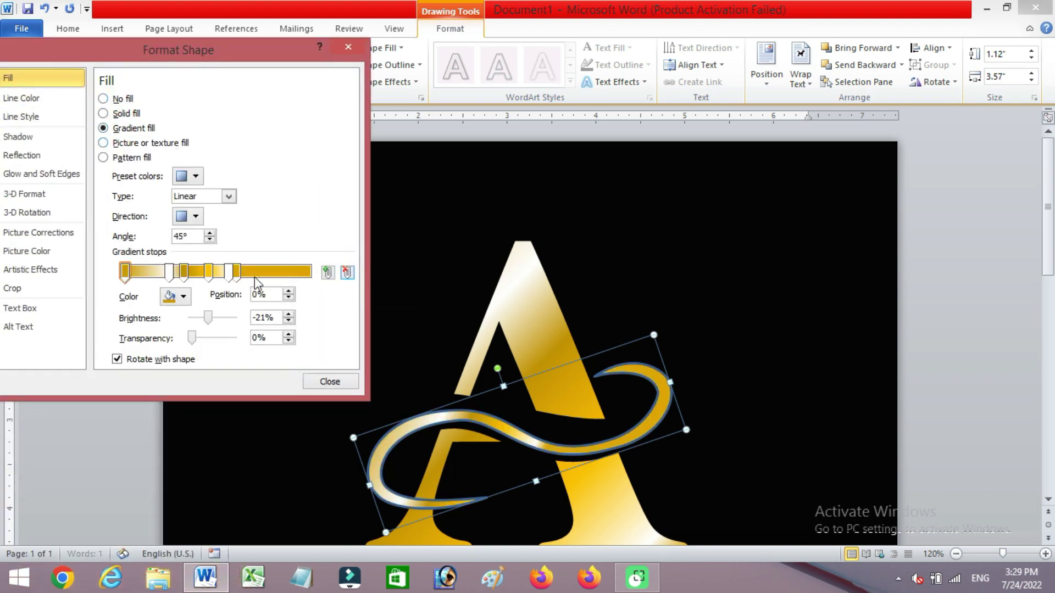
mouse_move(229, 272)
mouse_down()
mouse_move(269, 272)
mouse_move(141, 272)
mouse_up()
click(345, 272)
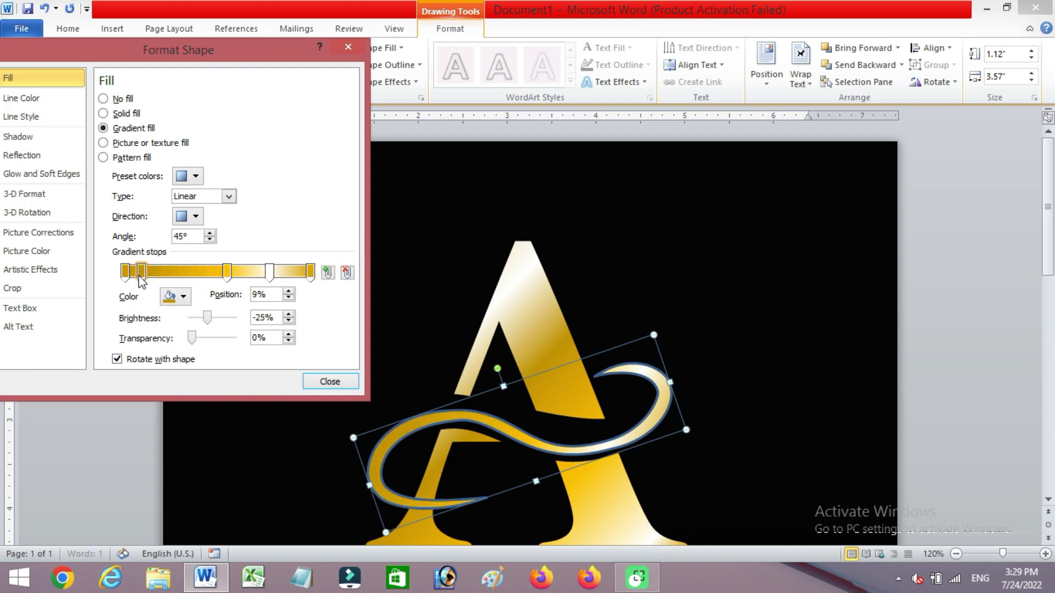
click(347, 272)
drag(227, 271, 156, 271)
drag(269, 271, 204, 272)
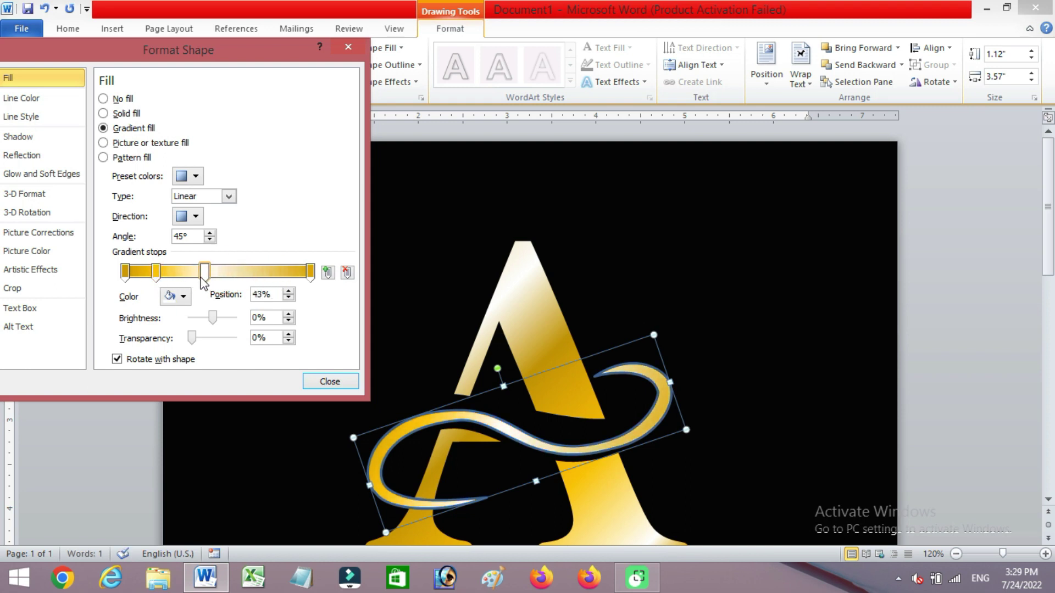
Set the swirl's Line Color to No line to remove its blue outline.
click(21, 97)
click(103, 99)
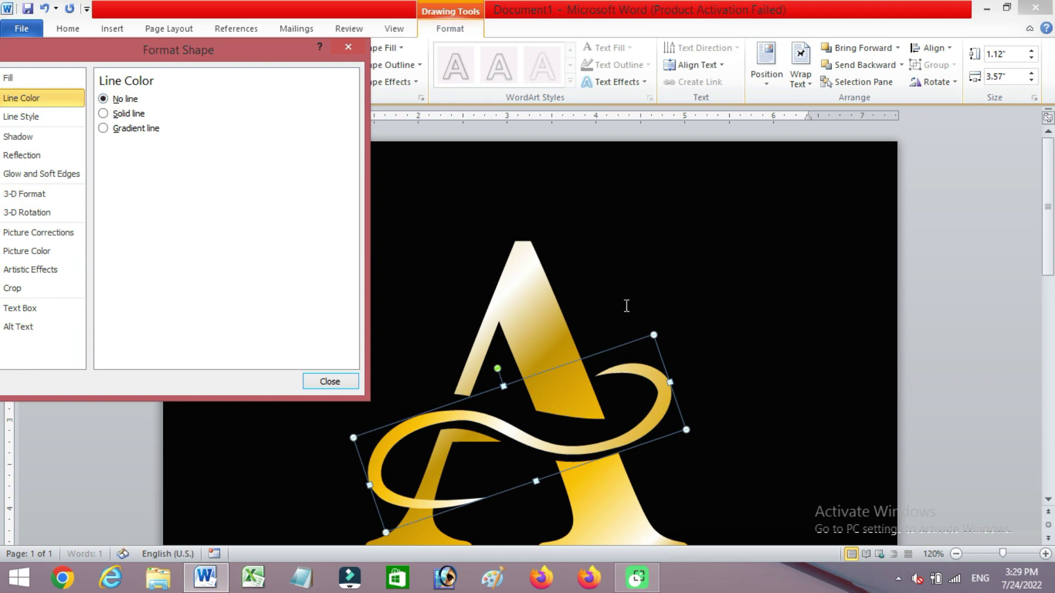
click(626, 306)
Select the swirl, the black band and the A's text box in turn, then deselect.
click(546, 449)
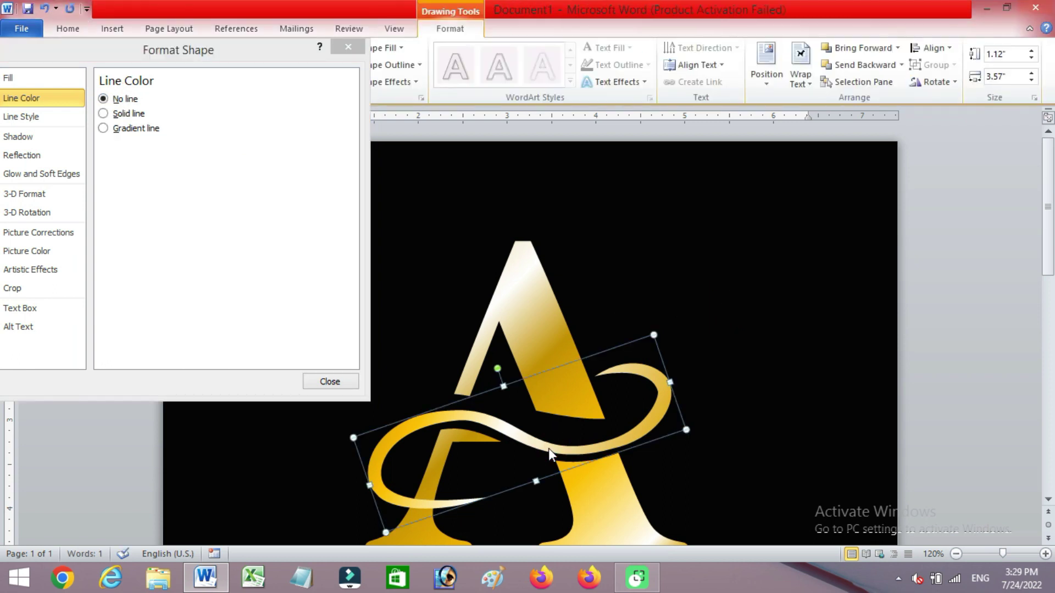
click(554, 427)
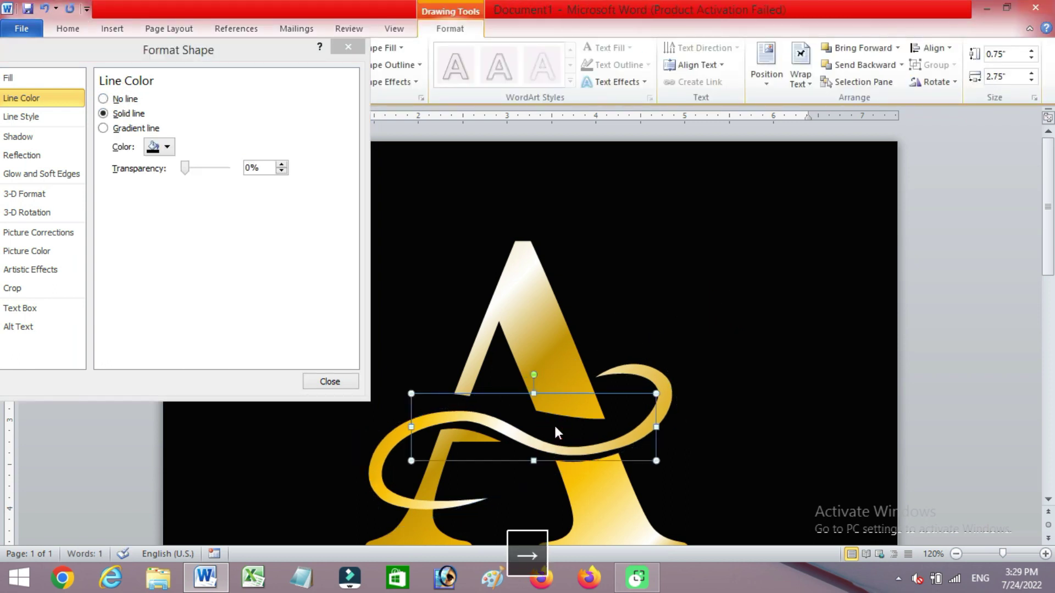
click(678, 296)
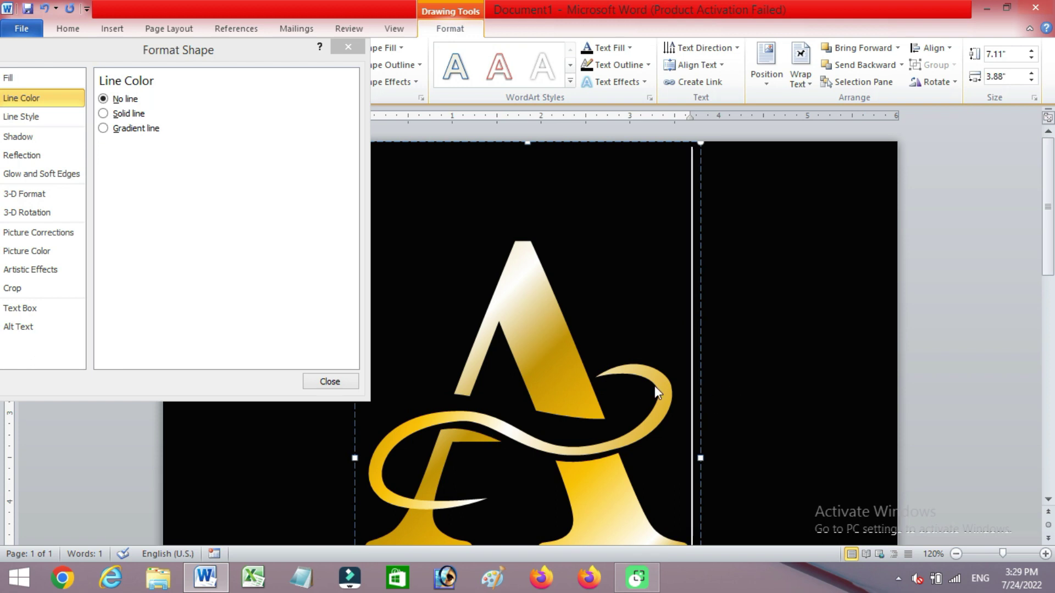
drag(245, 52, 98, 322)
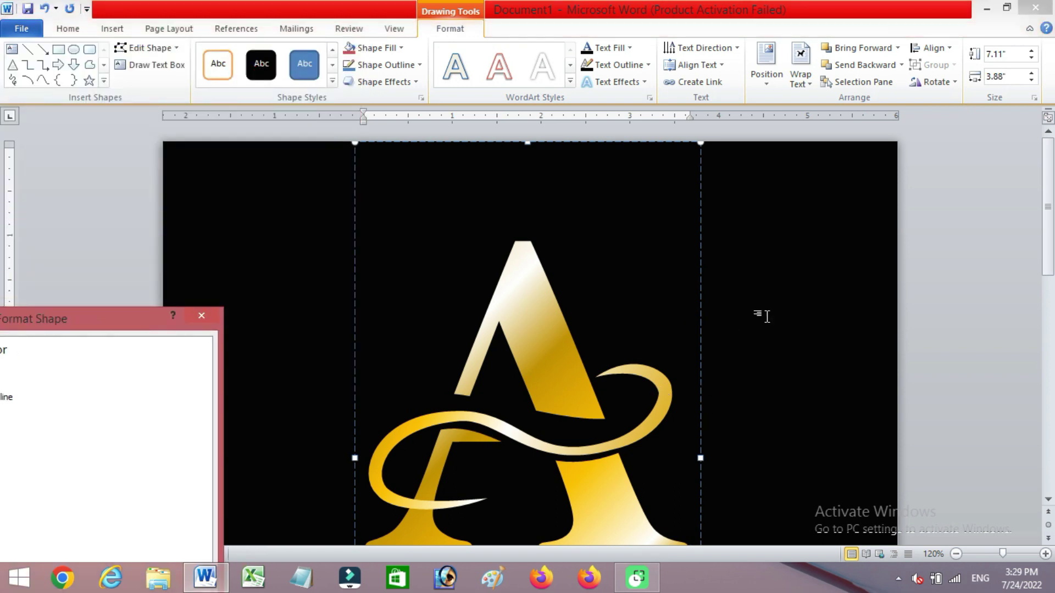
click(819, 289)
click(112, 28)
Draw a rectangle across the middle of the A.
click(227, 66)
click(267, 113)
drag(367, 393, 632, 422)
Delete the rectangle's bottom-right point in Edit Points, turning it into a triangle.
right_click(549, 414)
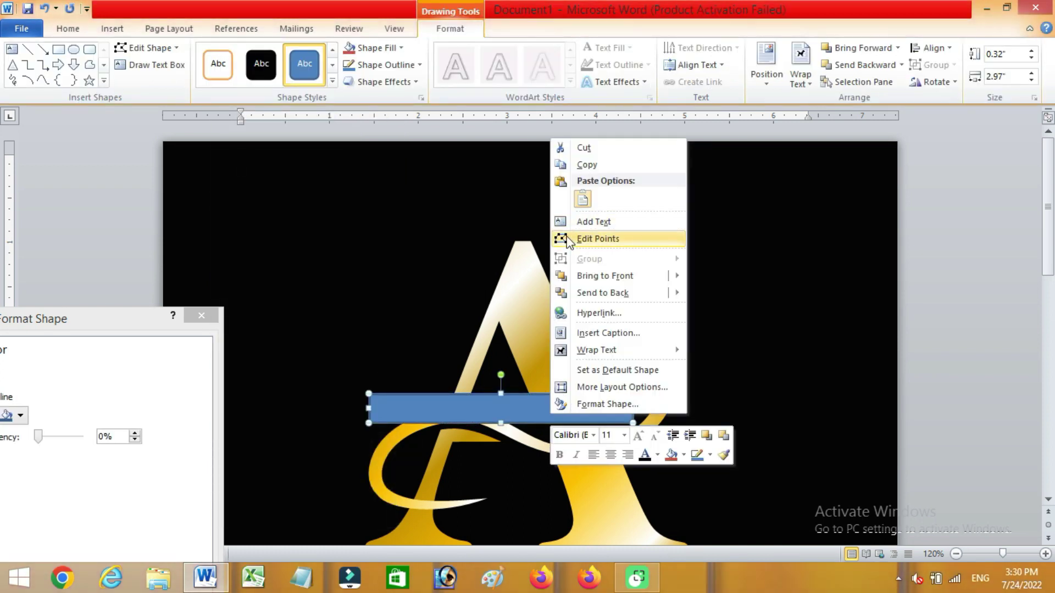
click(577, 237)
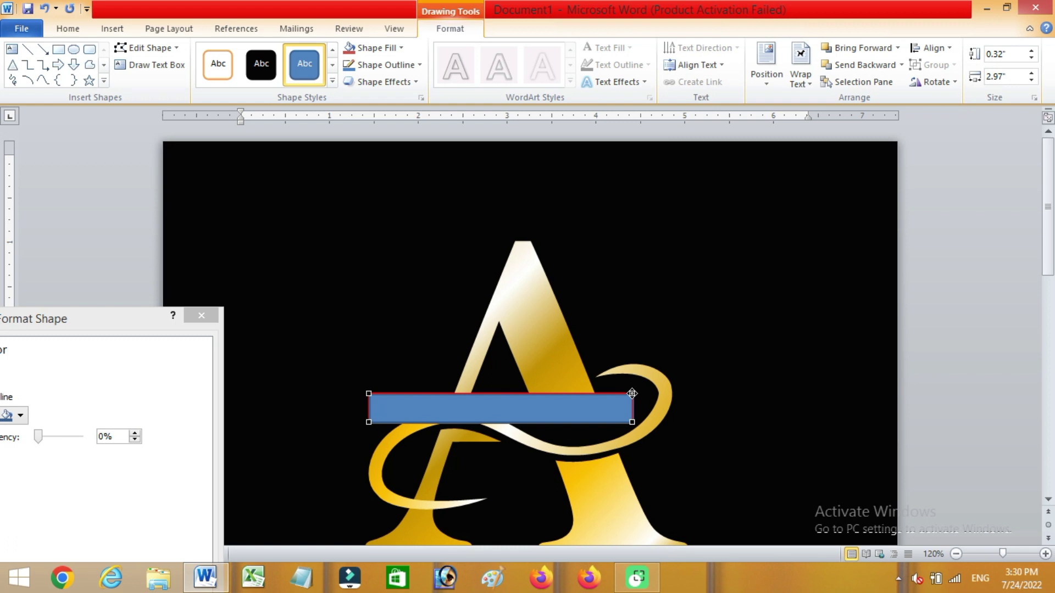
click(631, 393)
right_click(632, 395)
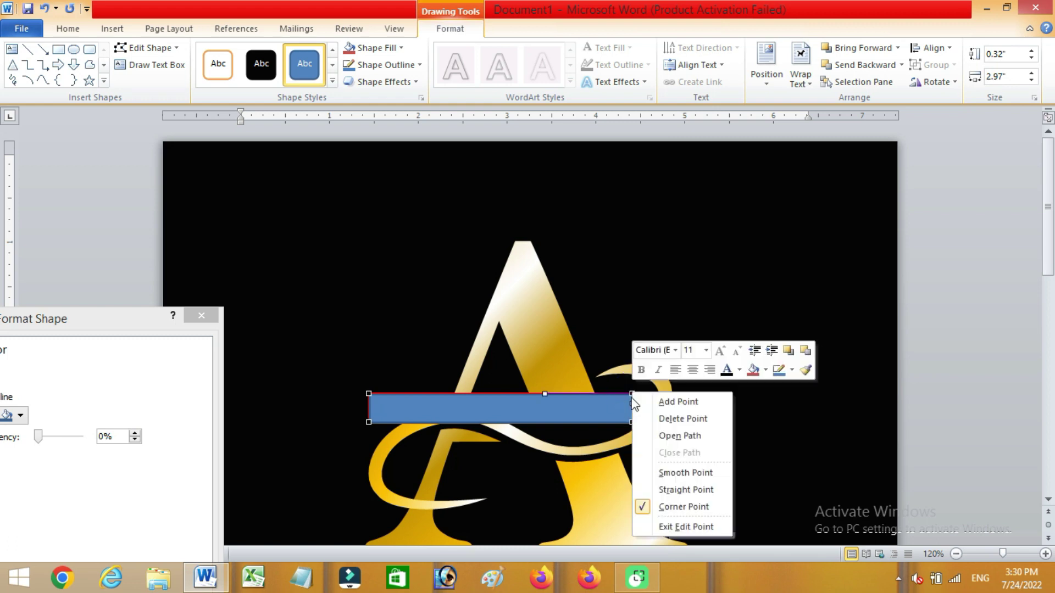
click(631, 423)
right_click(632, 423)
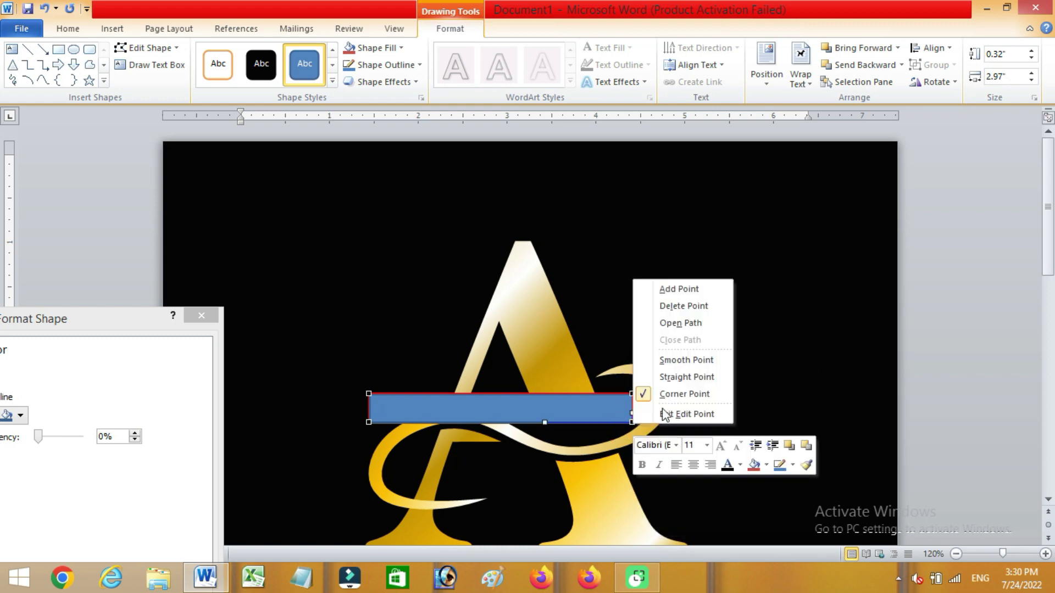
click(668, 303)
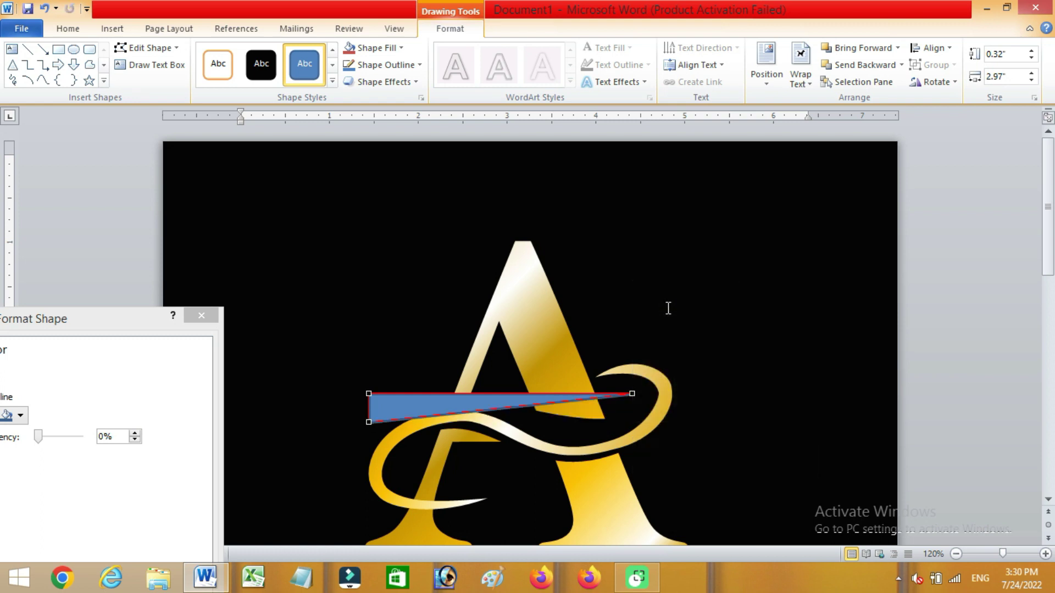
Bend the shape's lower edge into a downward curve.
click(634, 394)
drag(544, 404, 624, 456)
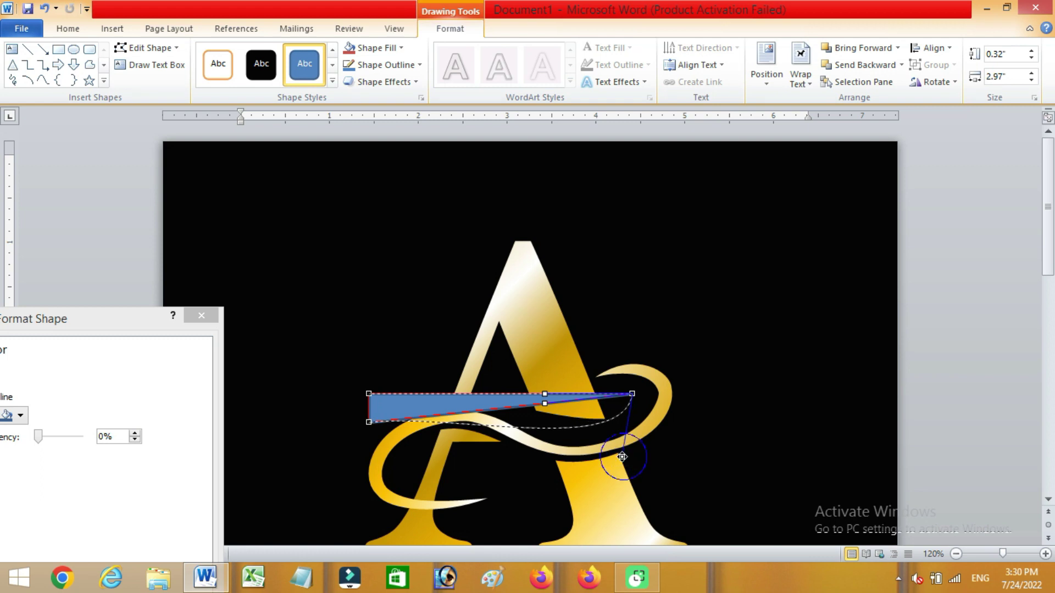
drag(623, 456, 622, 457)
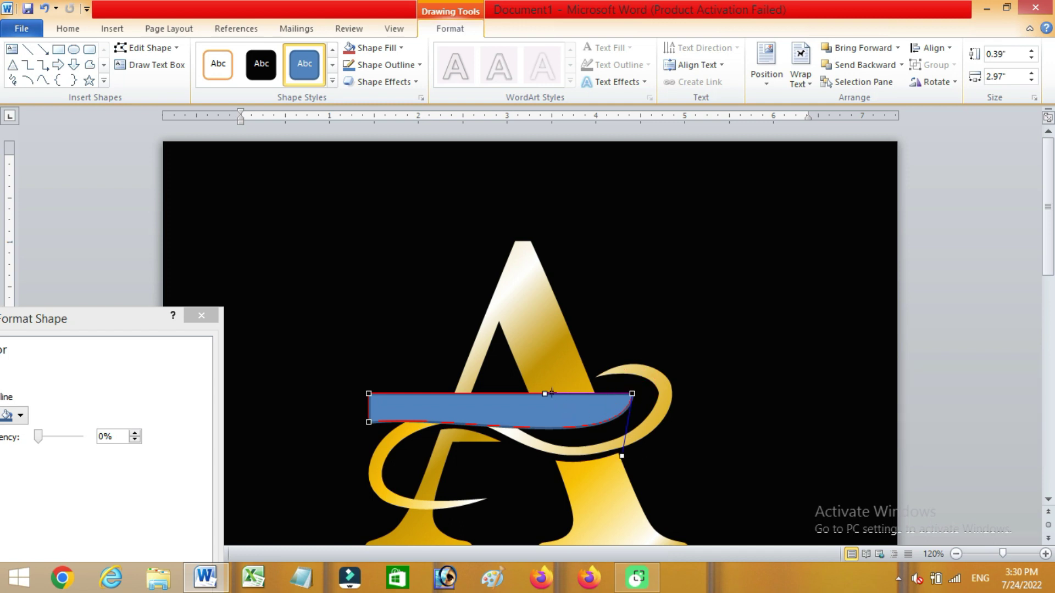
drag(551, 393, 592, 445)
drag(592, 444, 593, 445)
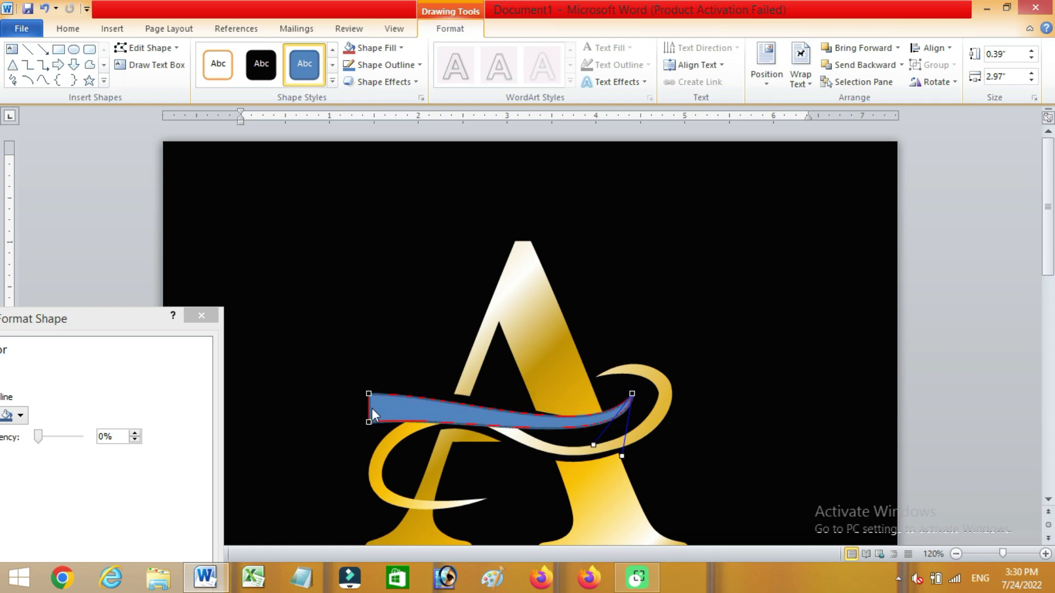
Delete the top-left point to taper the shape and bulge its top and bottom edges into a wave.
right_click(369, 393)
click(417, 417)
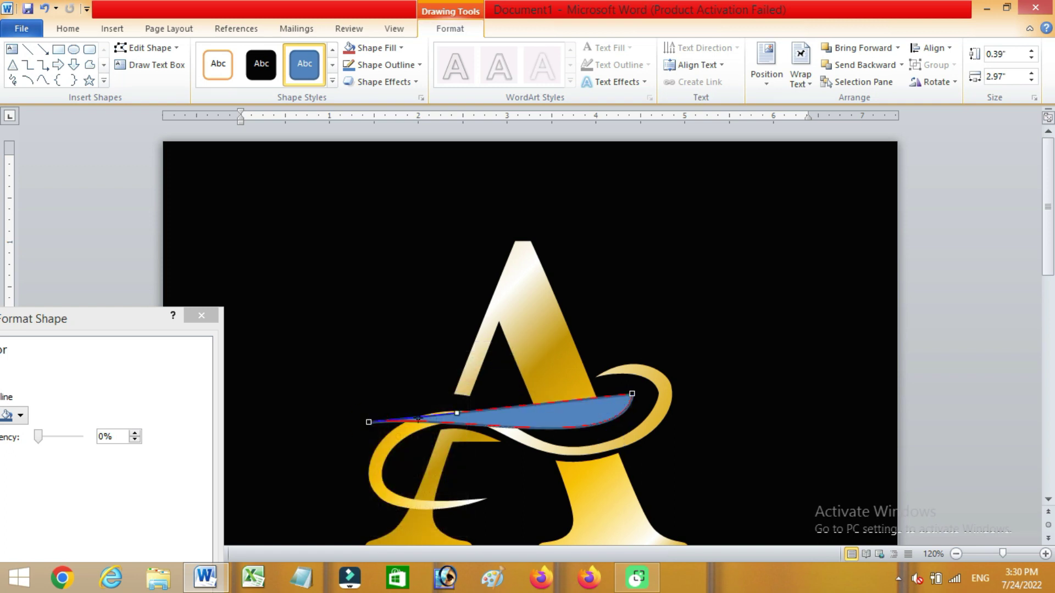
drag(421, 424, 414, 377)
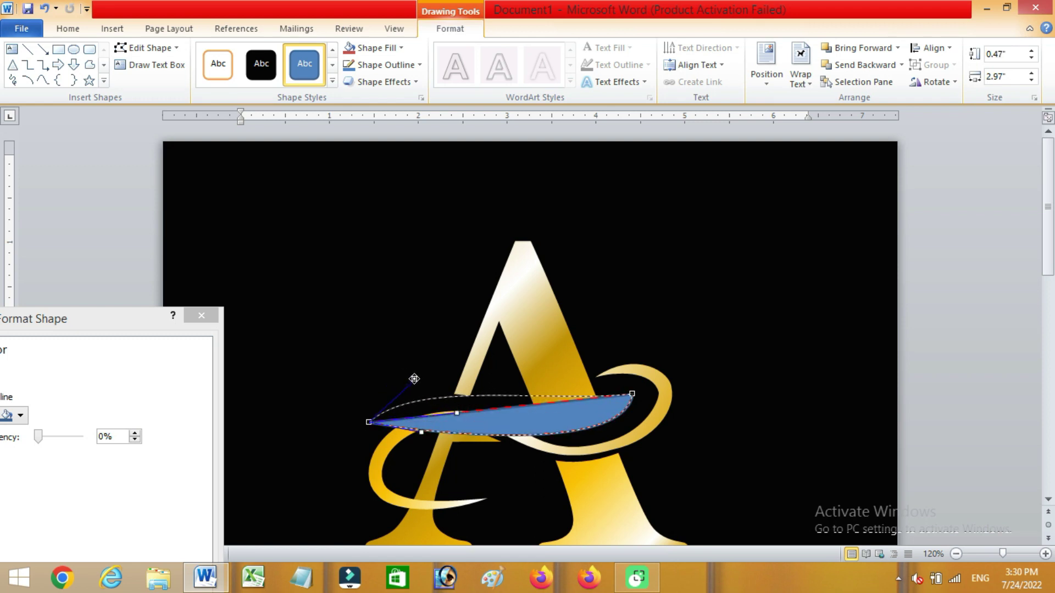
drag(423, 433, 393, 422)
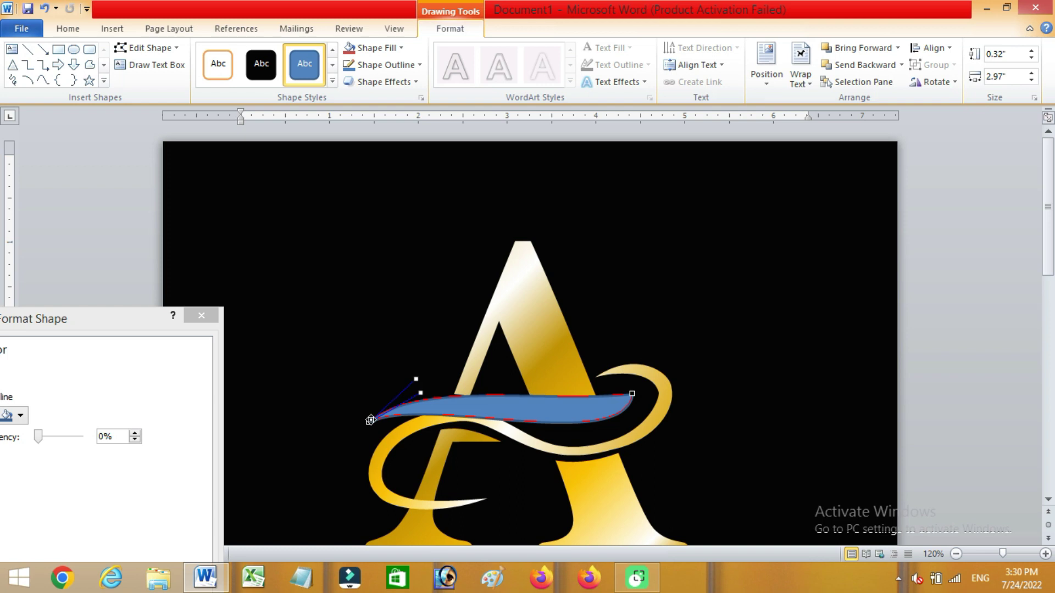
mouse_move(416, 379)
mouse_down()
mouse_move(401, 356)
mouse_move(416, 367)
mouse_up()
Deepen the curve at the wave's right end, thin the wave, and lift its left tip.
click(633, 392)
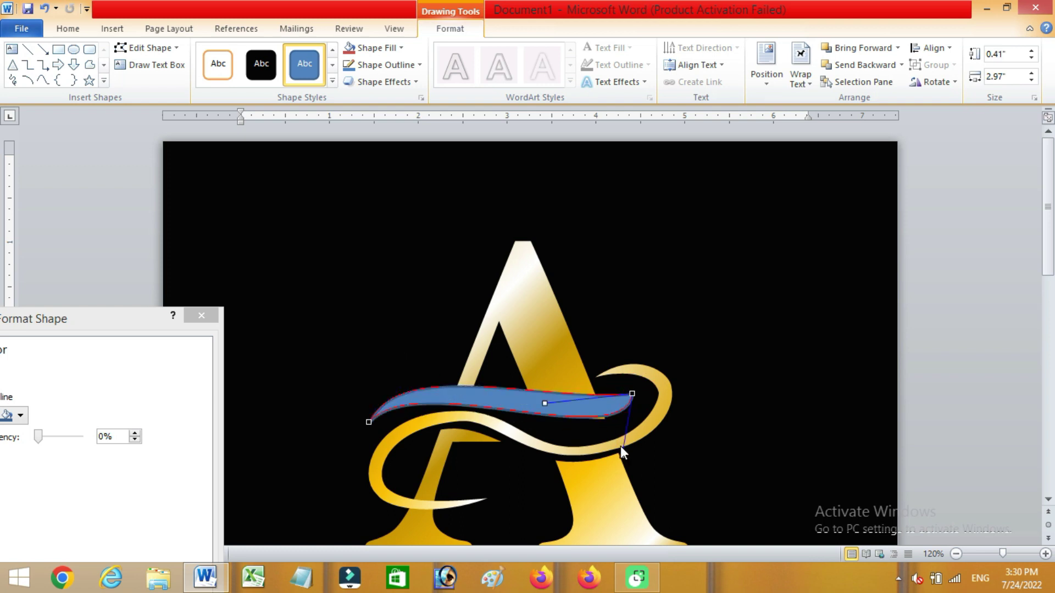
drag(623, 456, 638, 479)
drag(626, 481, 623, 484)
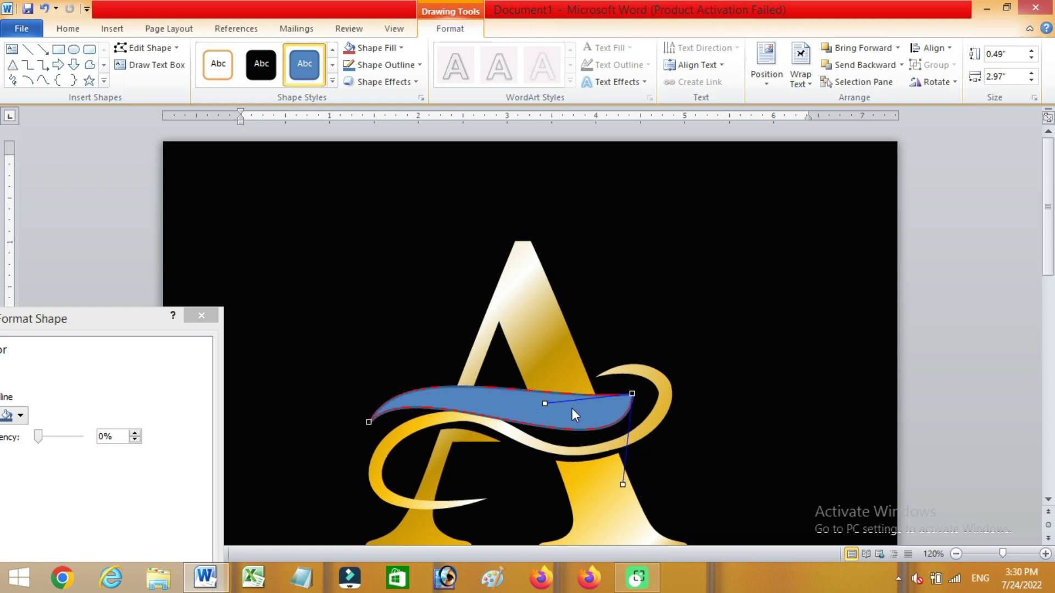
drag(544, 403, 582, 452)
click(368, 422)
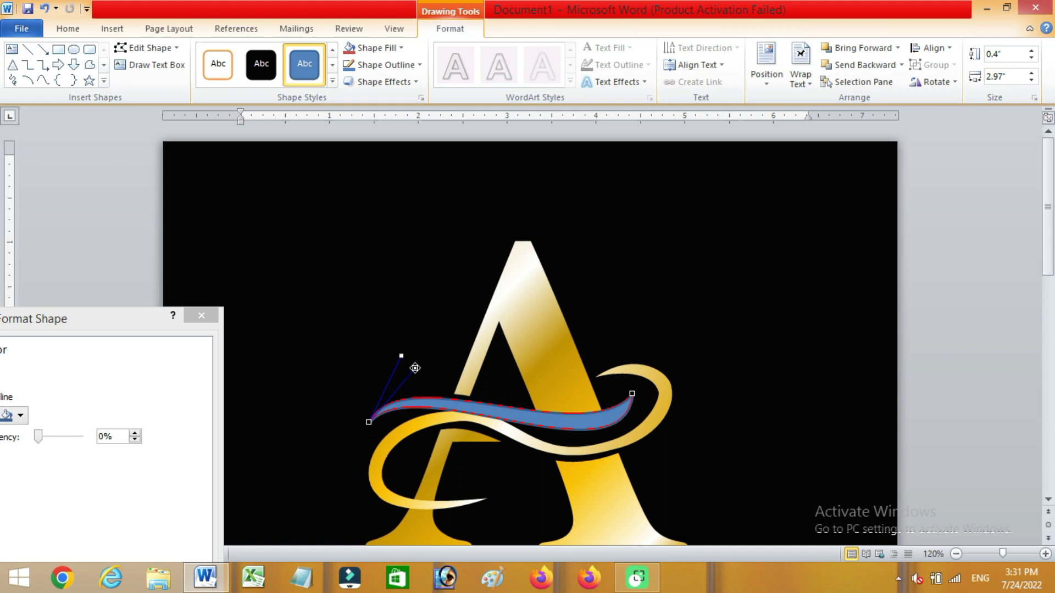
drag(402, 354, 409, 336)
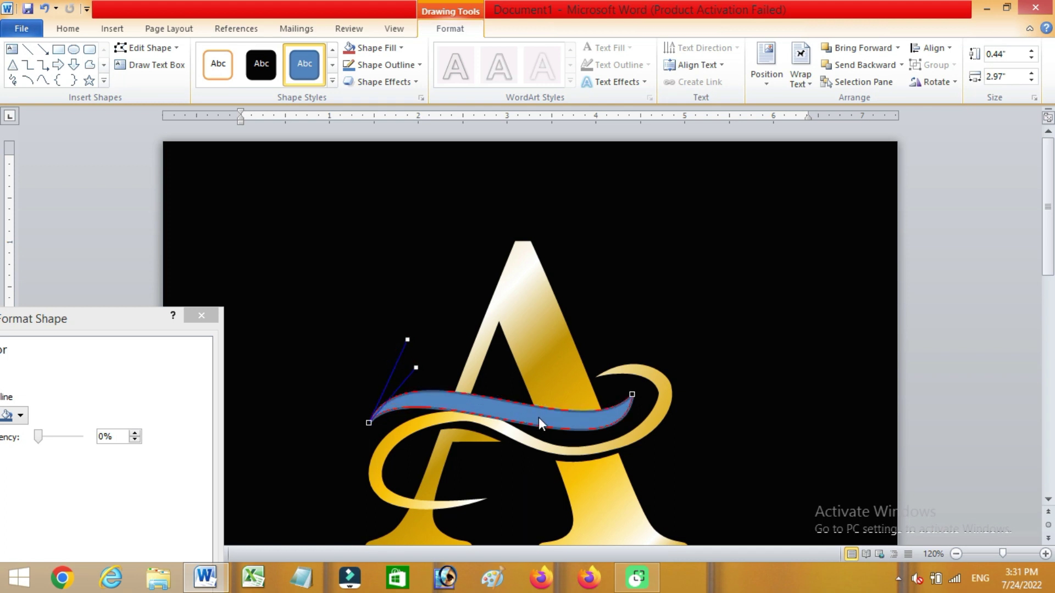
Refine both tips of the wave, thinning it near the left end.
click(631, 394)
drag(580, 455, 600, 470)
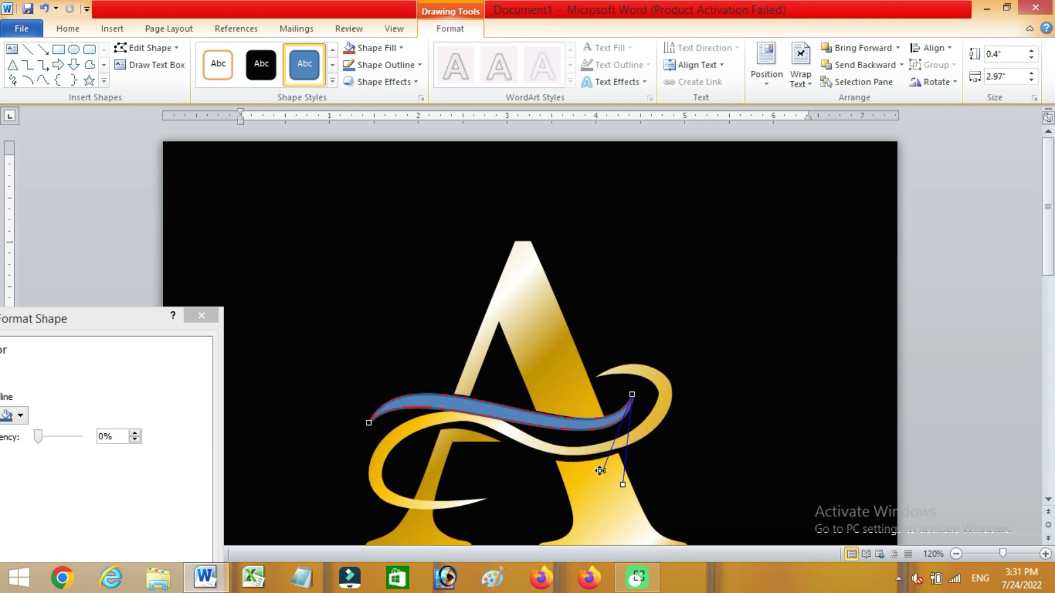
click(367, 425)
drag(416, 367, 412, 330)
click(633, 391)
mouse_move(601, 471)
mouse_down()
mouse_move(586, 470)
mouse_move(623, 478)
mouse_up()
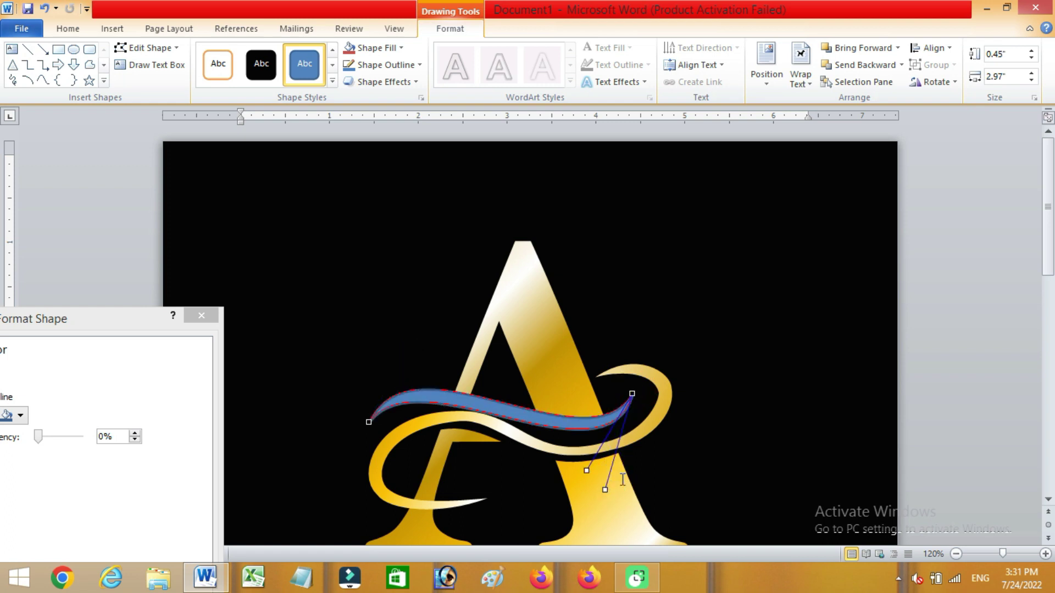
click(736, 420)
Tilt the blue wave slightly clockwise.
mouse_move(570, 430)
mouse_down()
mouse_move(584, 421)
mouse_move(570, 421)
mouse_up()
double_click(583, 421)
drag(514, 366, 512, 368)
Nudge the upper wave left and down and switch its fill to a gradient.
key(Left)
key(Left)
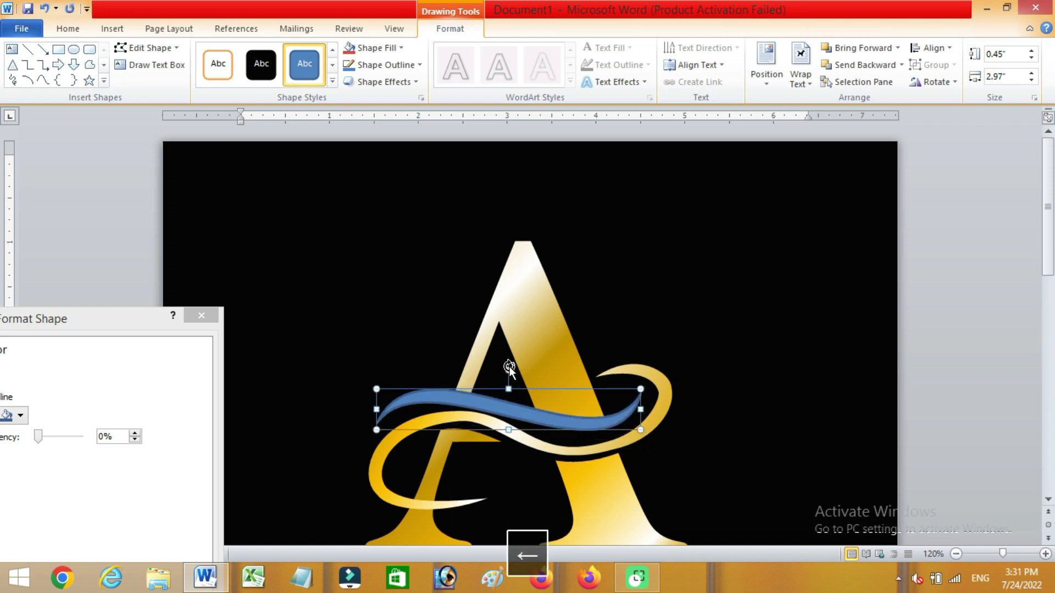
key(Down)
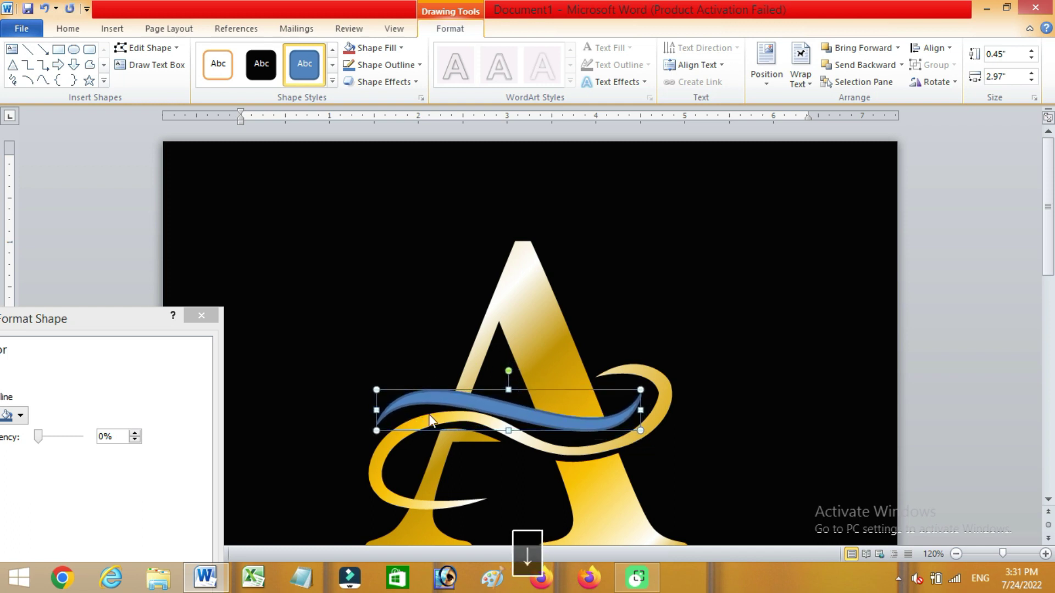
drag(110, 318, 244, 217)
click(33, 244)
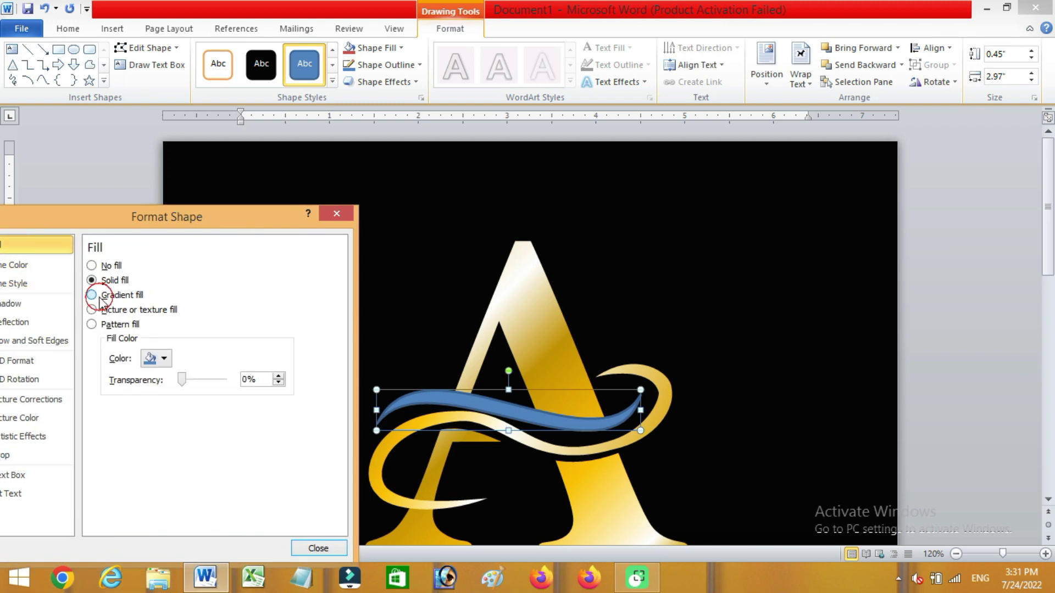
click(92, 295)
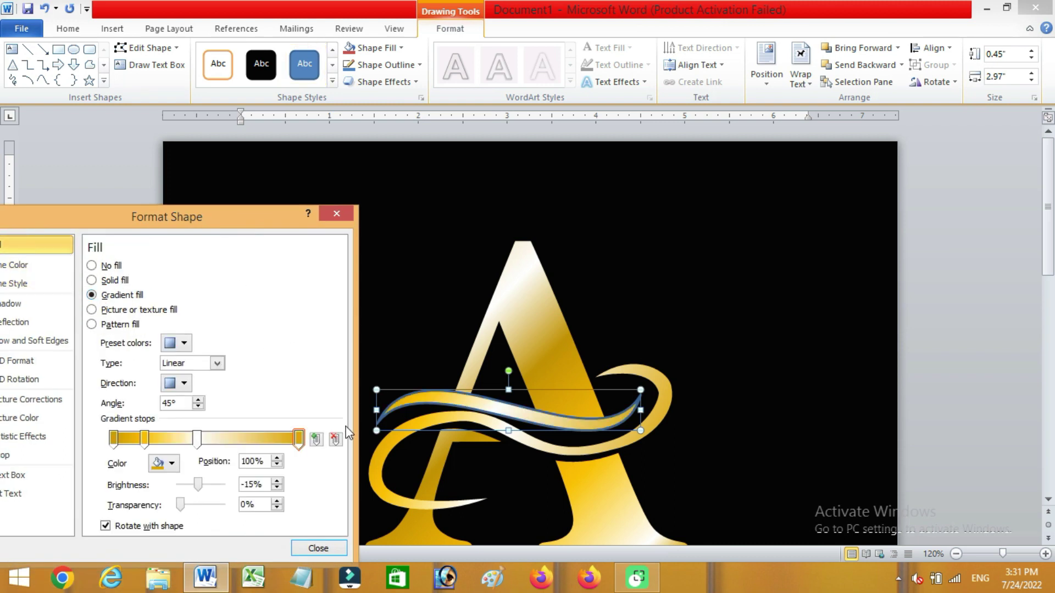
Arrange the gradient stops: white stop at the end, a gold stop at 25%.
mouse_move(197, 438)
mouse_down()
mouse_move(258, 438)
mouse_move(181, 438)
mouse_up()
drag(258, 438, 298, 439)
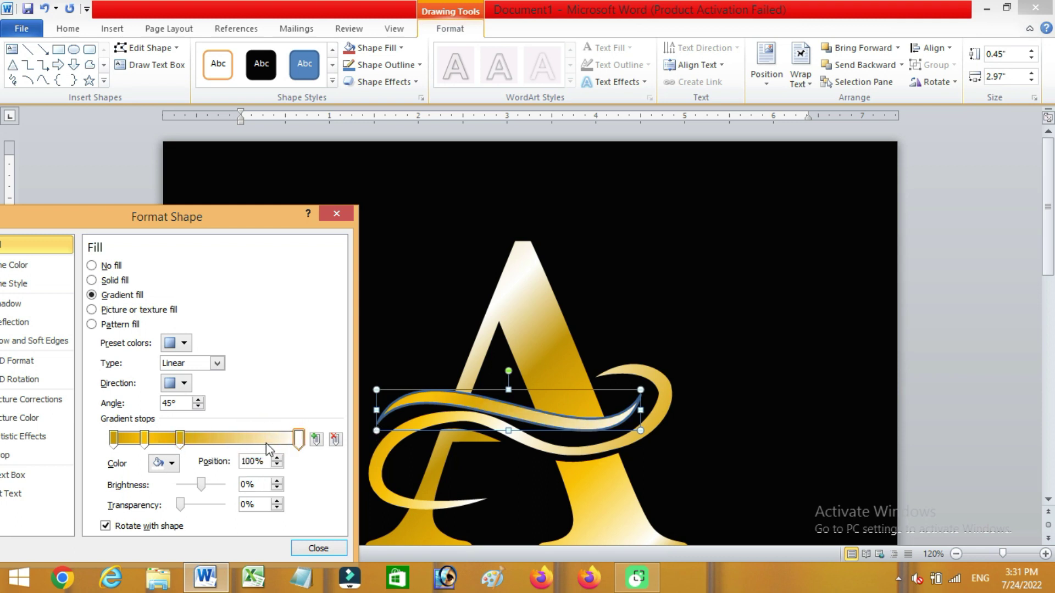
drag(179, 437, 213, 438)
drag(144, 438, 159, 438)
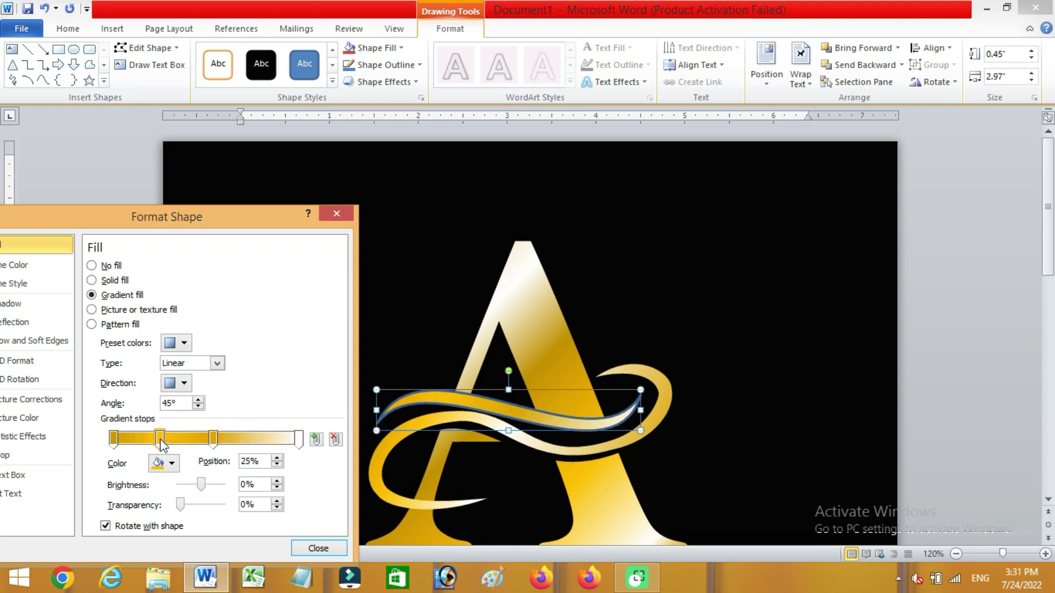
Remove the wave's outline by setting Line Color to No line.
click(27, 266)
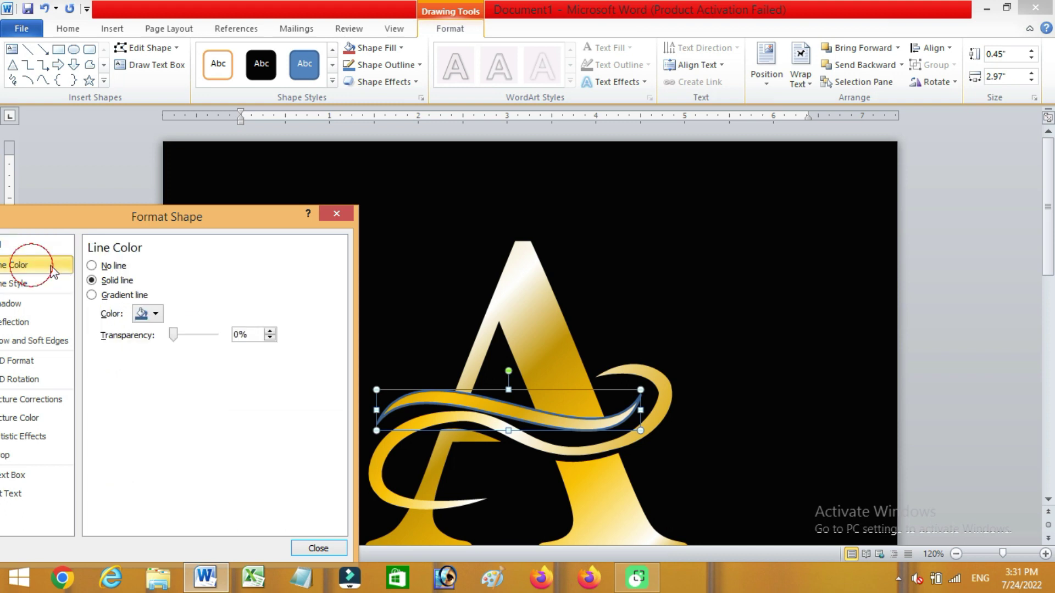
click(112, 266)
drag(187, 217, 111, 280)
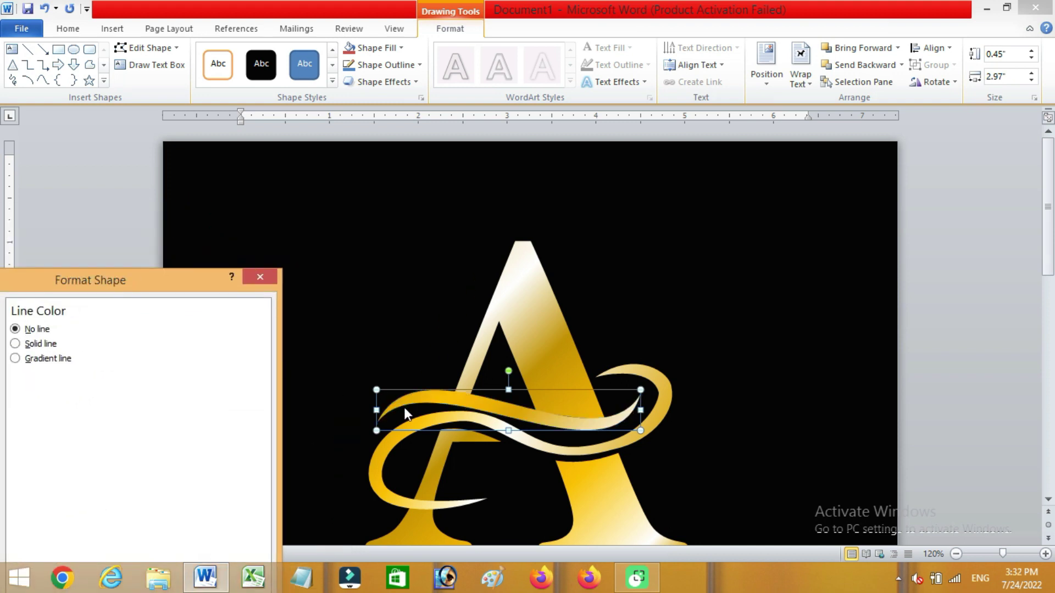
click(534, 444)
Use Edit Points to reshape the lower swoosh's middle and right-side curves.
right_click(535, 443)
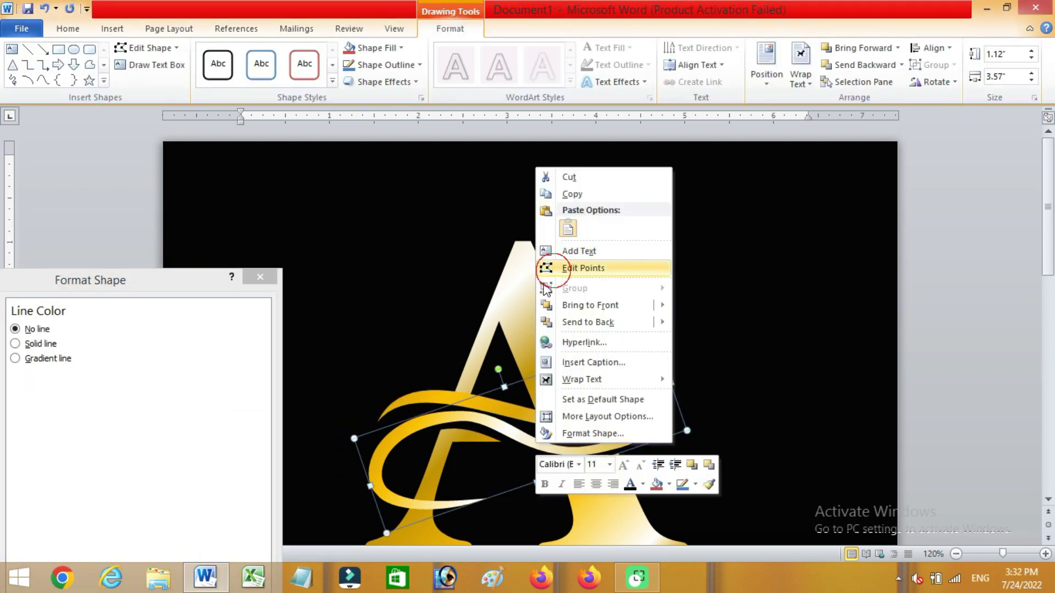
click(552, 269)
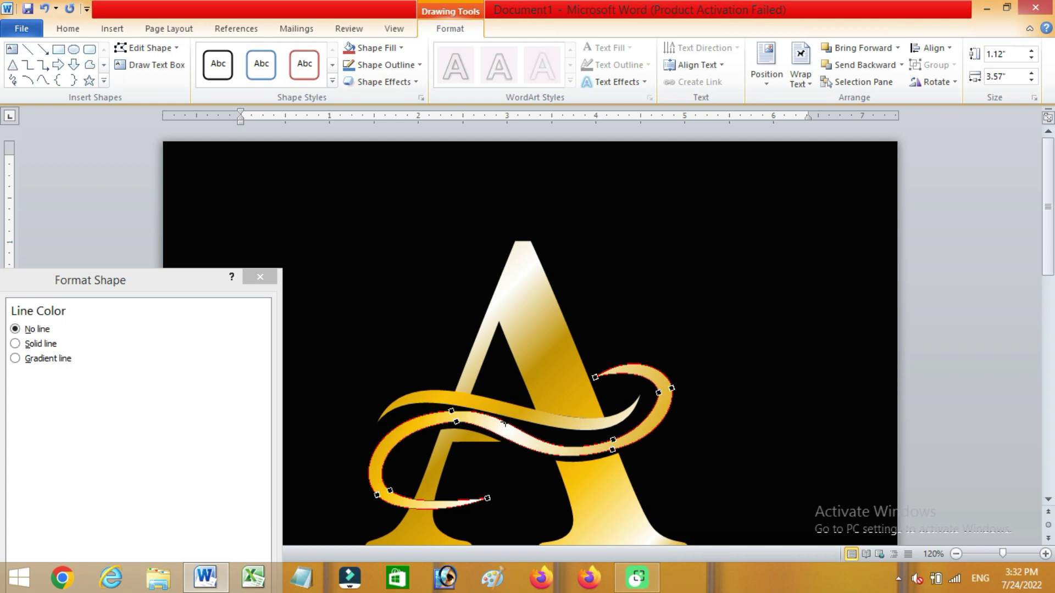
drag(520, 404, 523, 418)
click(610, 440)
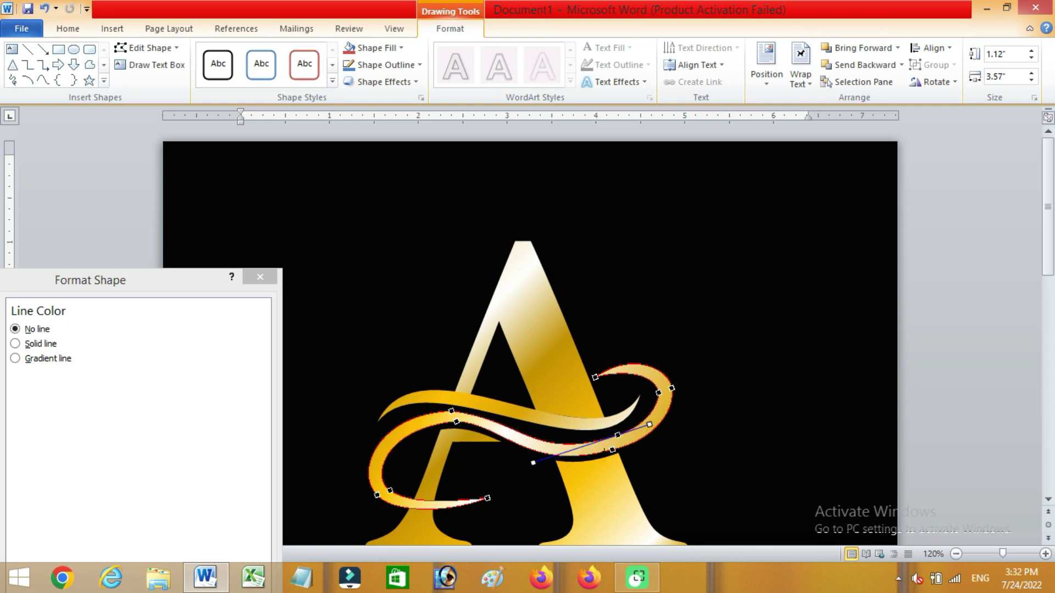
drag(649, 425, 654, 438)
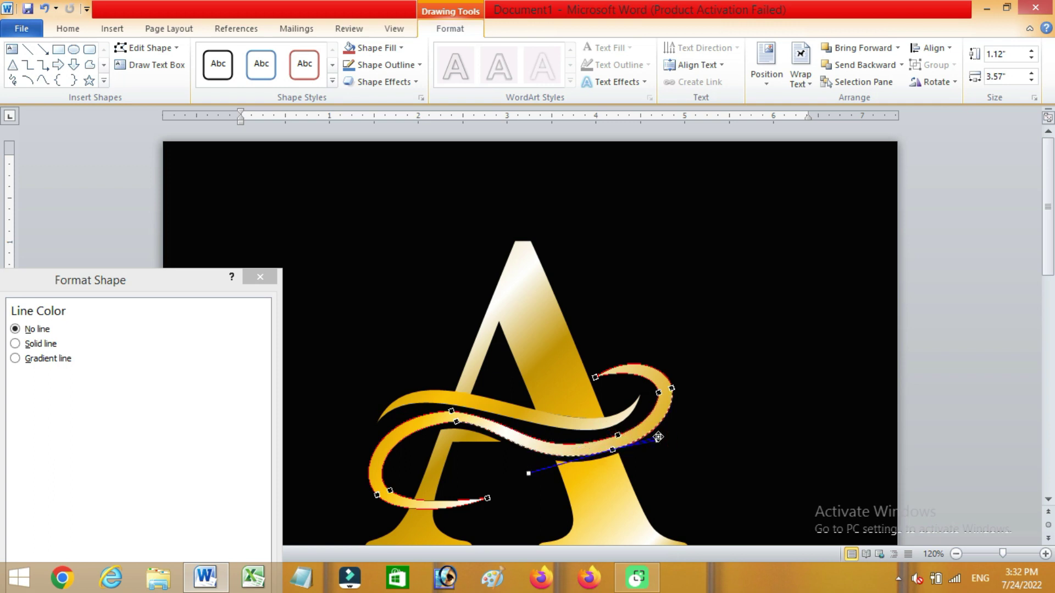
Tilt the upper gold wave slightly clockwise.
click(586, 427)
click(575, 417)
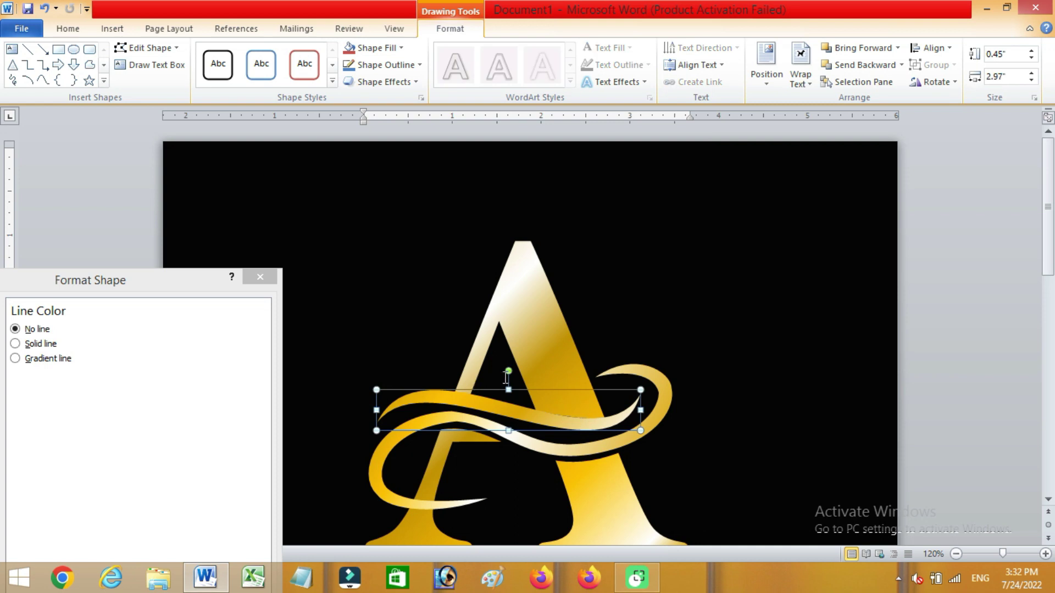
drag(509, 371, 510, 368)
Use Edit Points on the upper wave to sharpen and reshape its right tip.
right_click(522, 409)
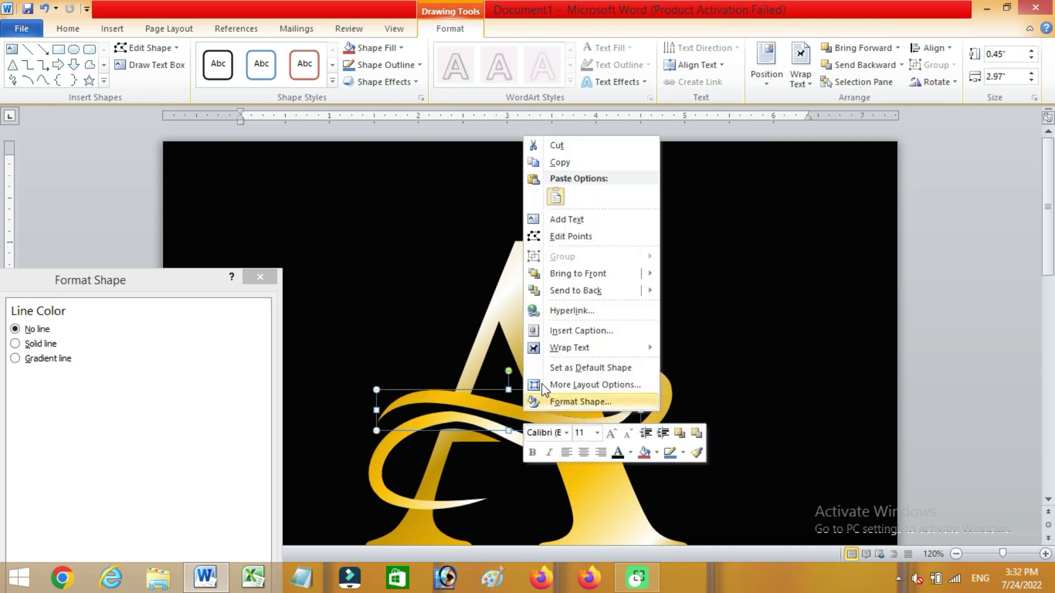
click(560, 236)
click(637, 395)
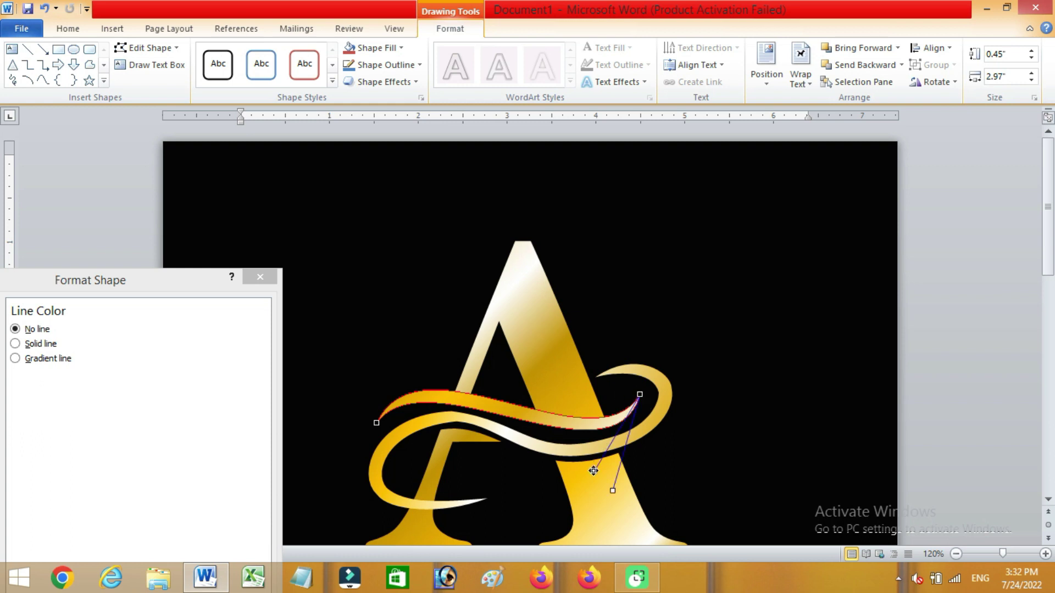
drag(613, 492, 630, 409)
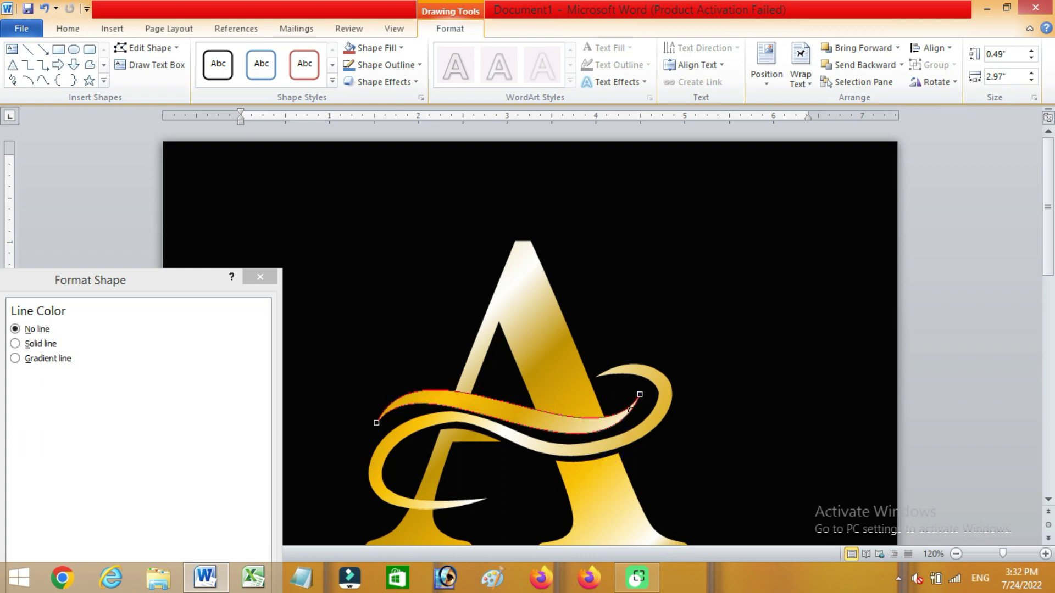
click(640, 393)
drag(593, 501, 599, 483)
Lift the curve at the wave's left end so it tapers along the swoosh.
click(374, 420)
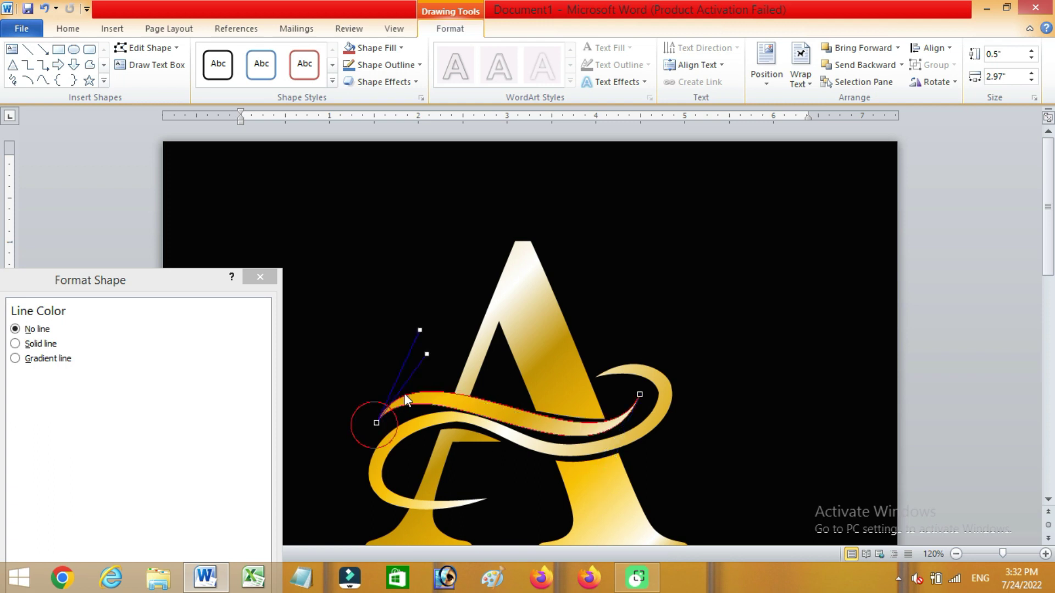
drag(420, 330, 419, 318)
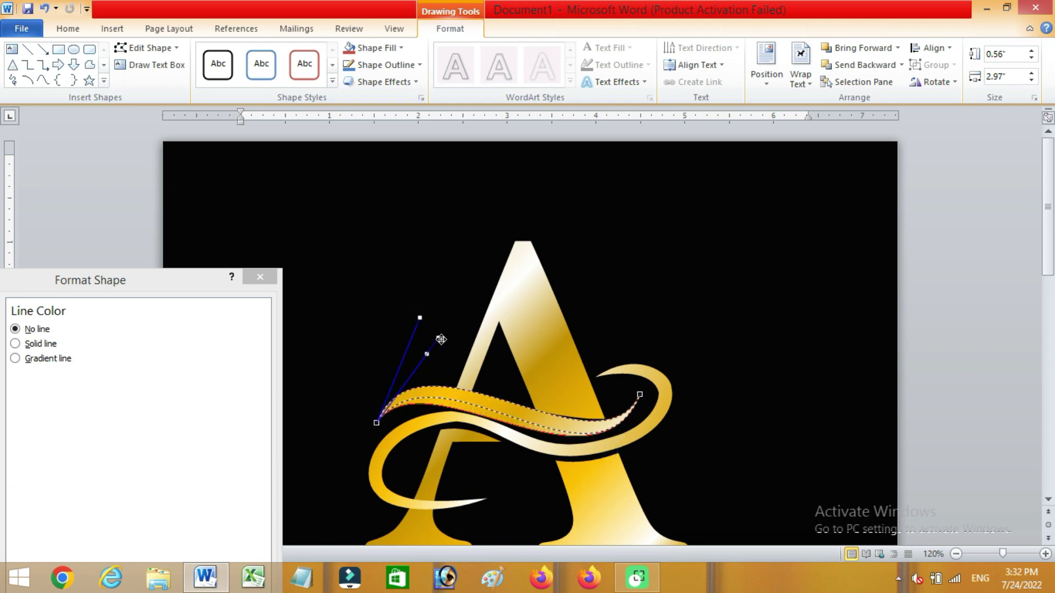
click(630, 329)
click(580, 425)
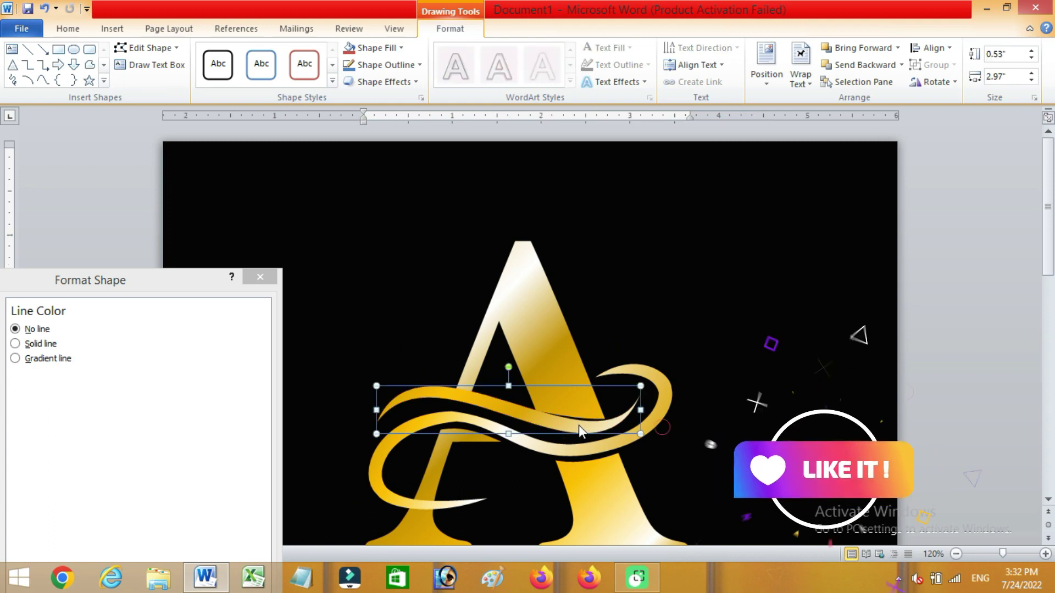
Nudge the upper gold wave up and left with the arrow keys.
key(Up)
key(Left)
key(Left)
key(Up)
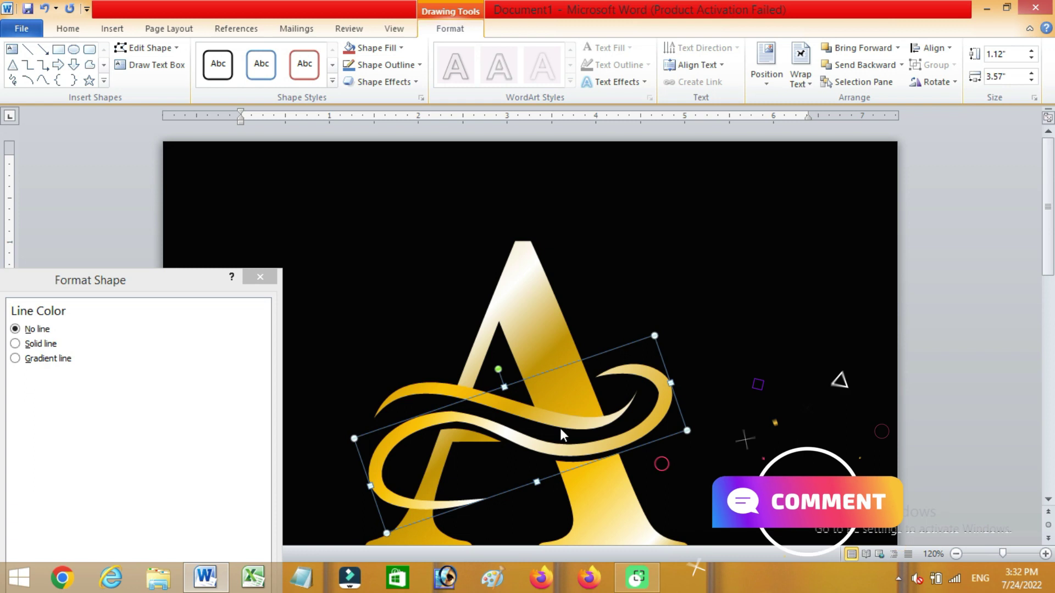
Make the black gap shape slightly shorter and nudge it up and right.
click(553, 420)
drag(533, 393, 531, 399)
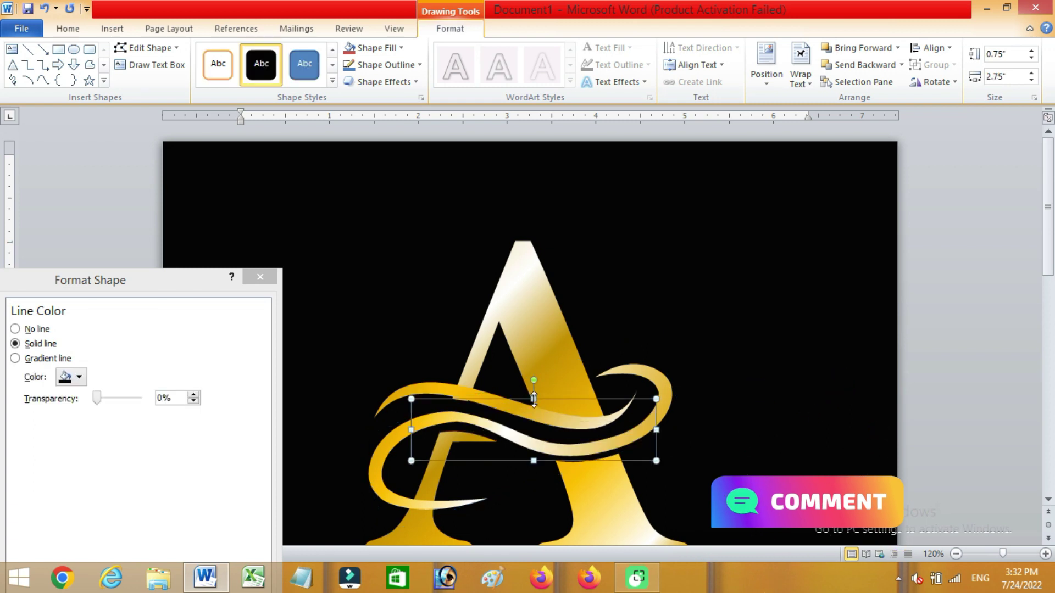
key(Up)
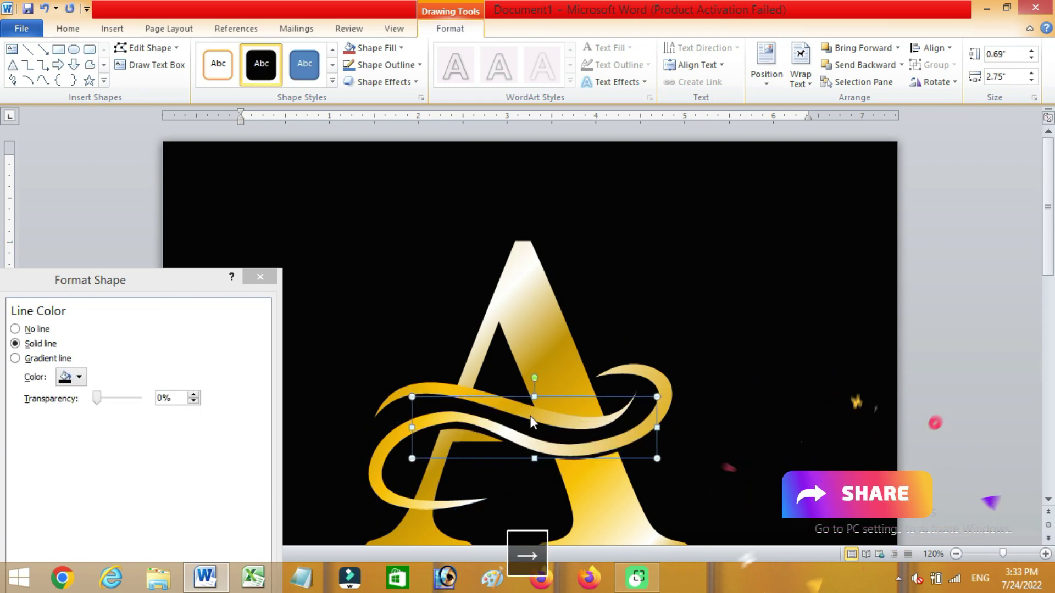
key(Right)
Nudge the gold wave down, then close the Format Shape panel.
click(541, 413)
key(Down)
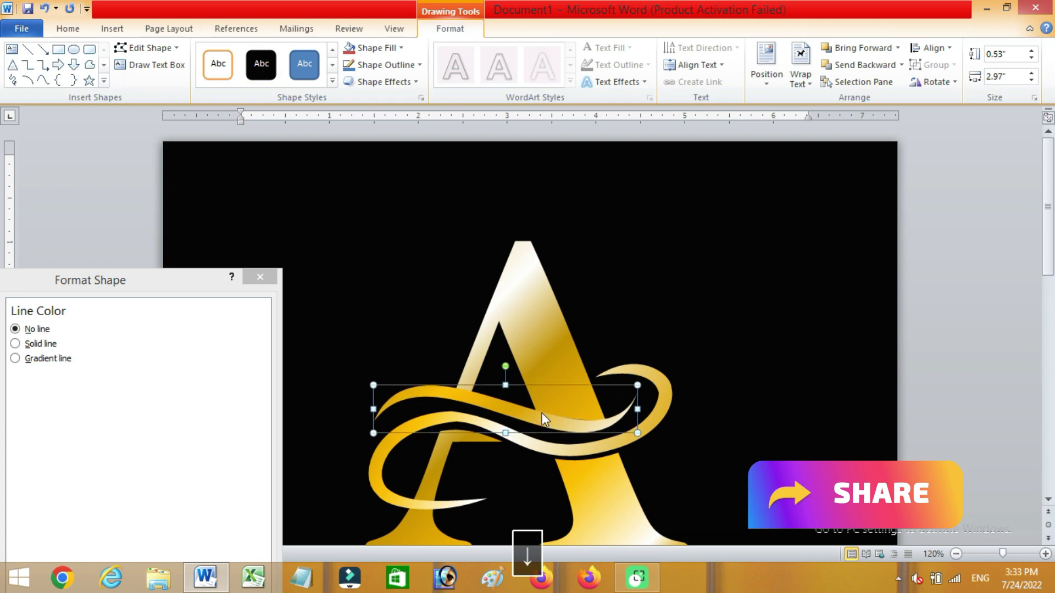
click(612, 336)
click(261, 277)
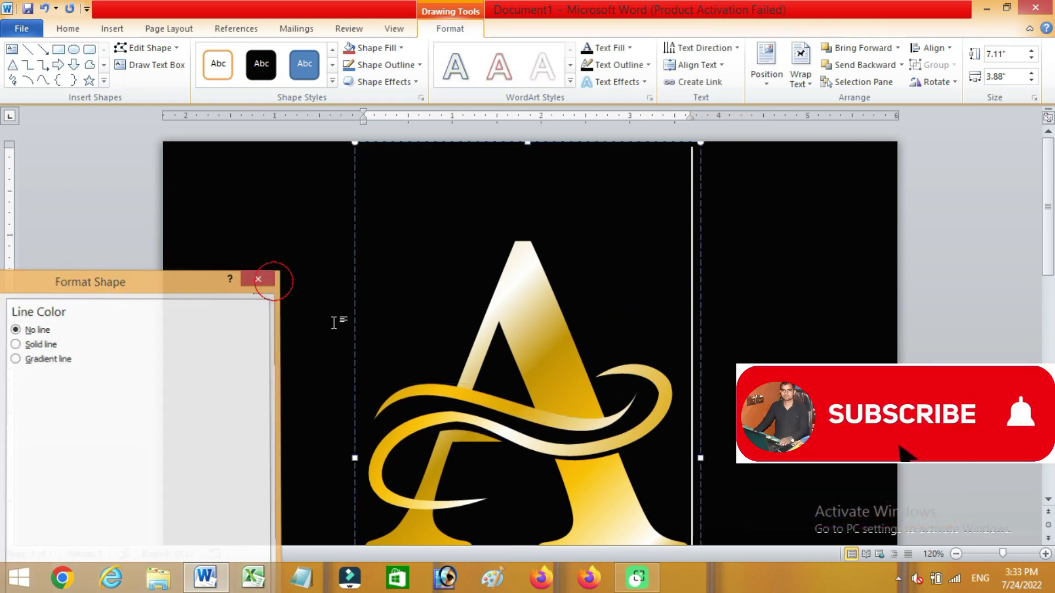